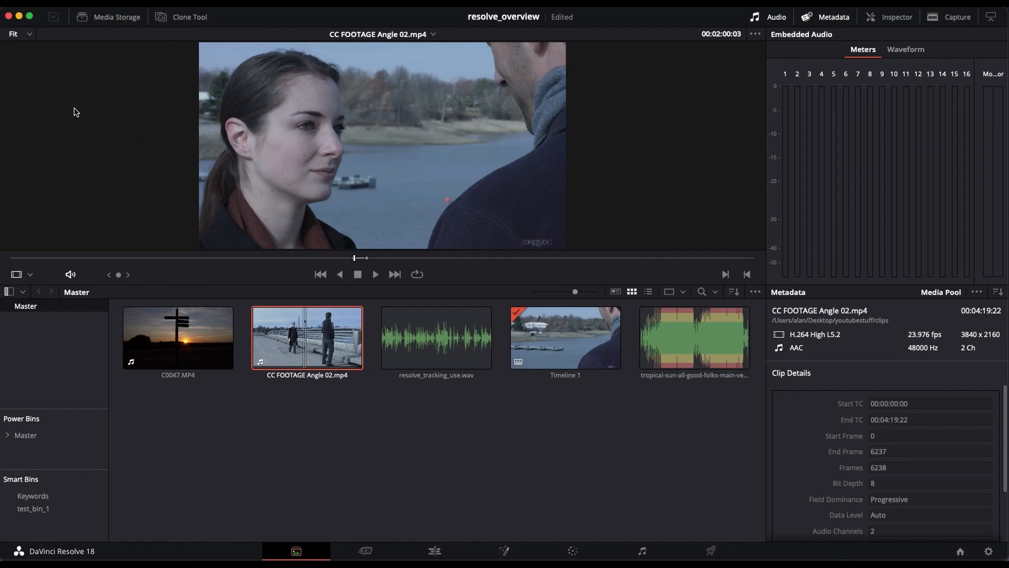
pyautogui.click(21, 2)
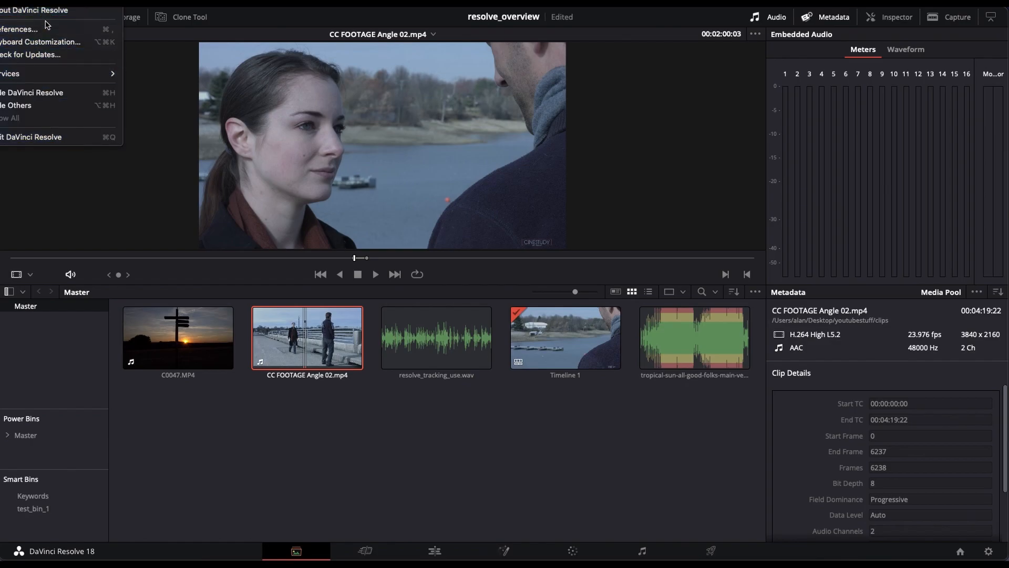
pyautogui.moveTo(59, 2)
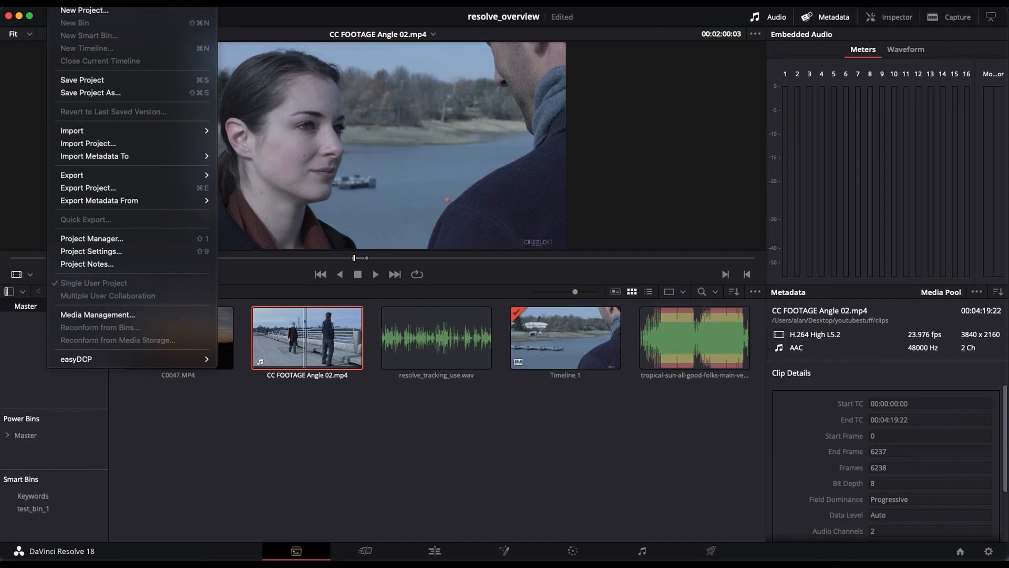
pyautogui.moveTo(210, 2)
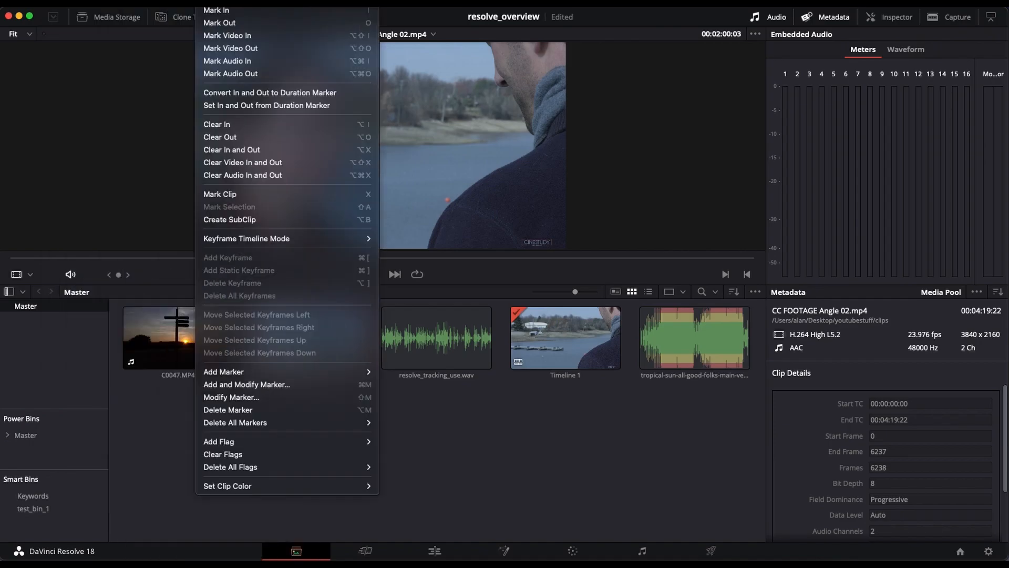
pyautogui.moveTo(316, 2)
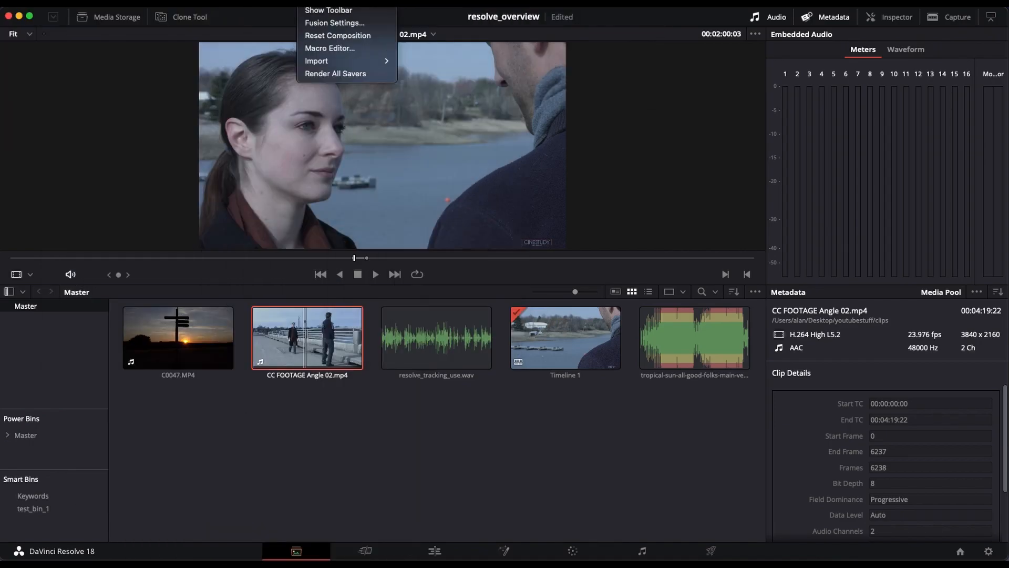
pyautogui.moveTo(421, 2)
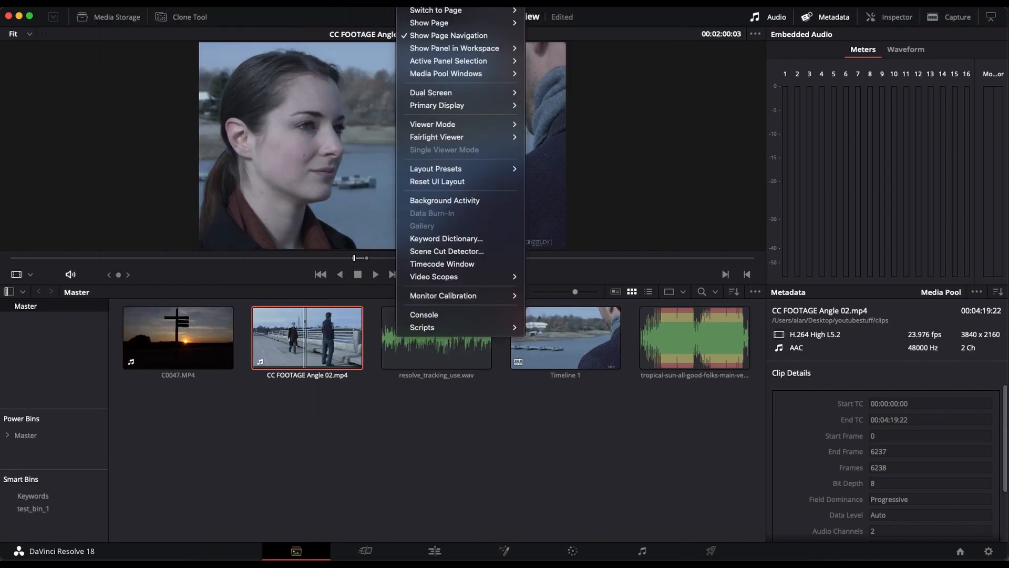
pyautogui.click(102, 115)
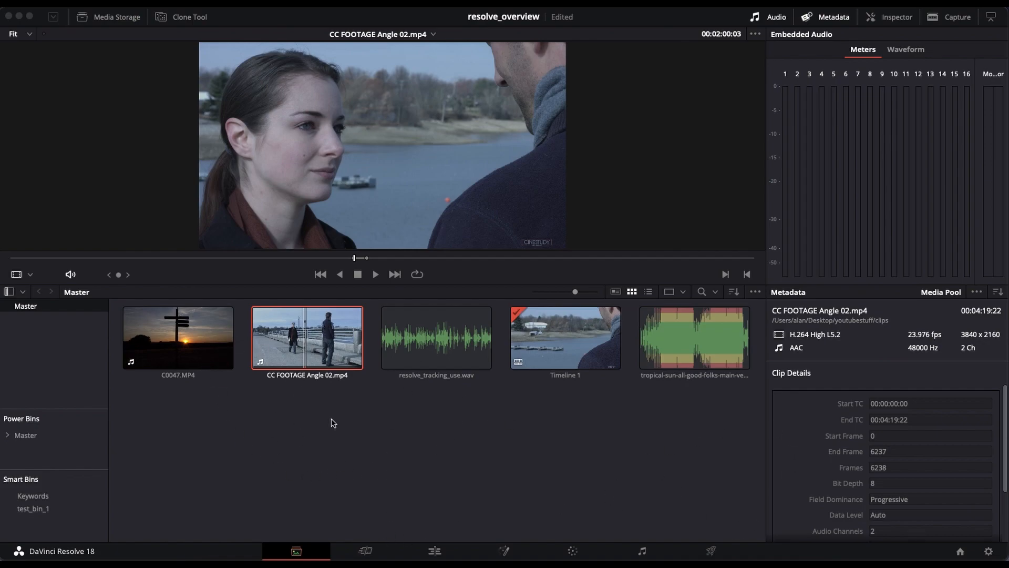
# - Check the metadata of the clips CC FOOTAGE Angle 02.mp4 and C0047.MP4 in the Master bin
pyautogui.click(256, 434)
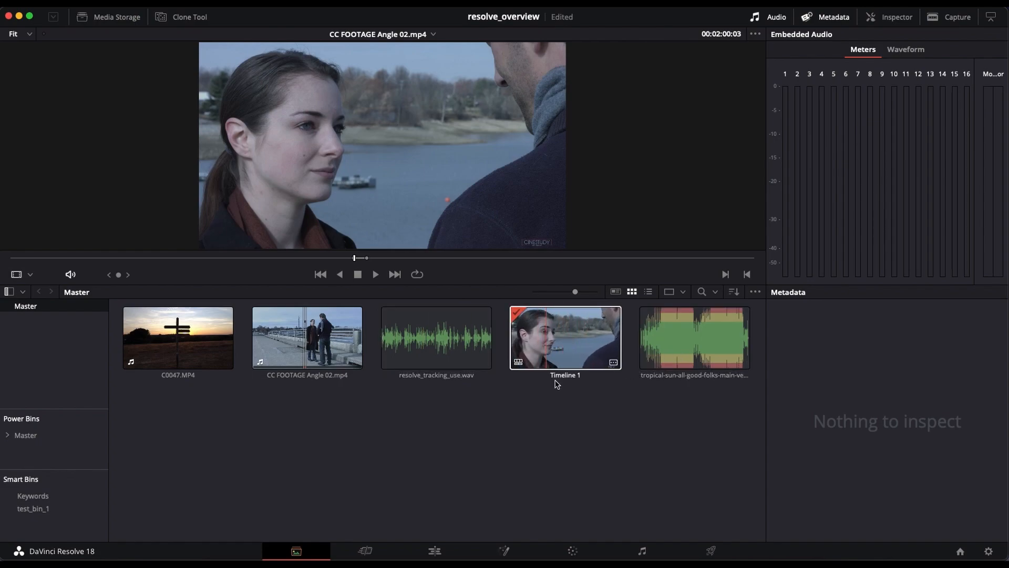
pyautogui.click(325, 349)
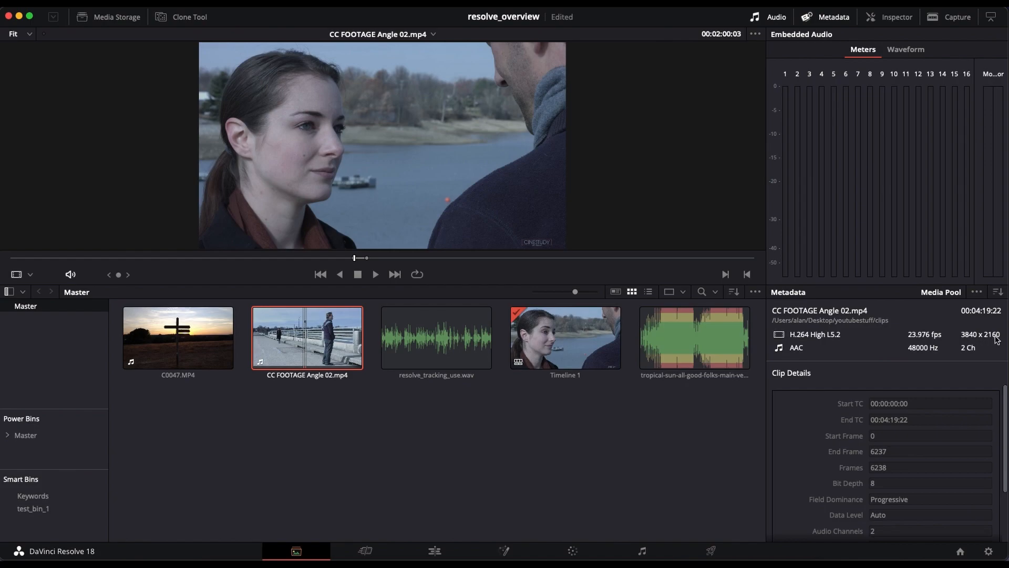
pyautogui.click(206, 342)
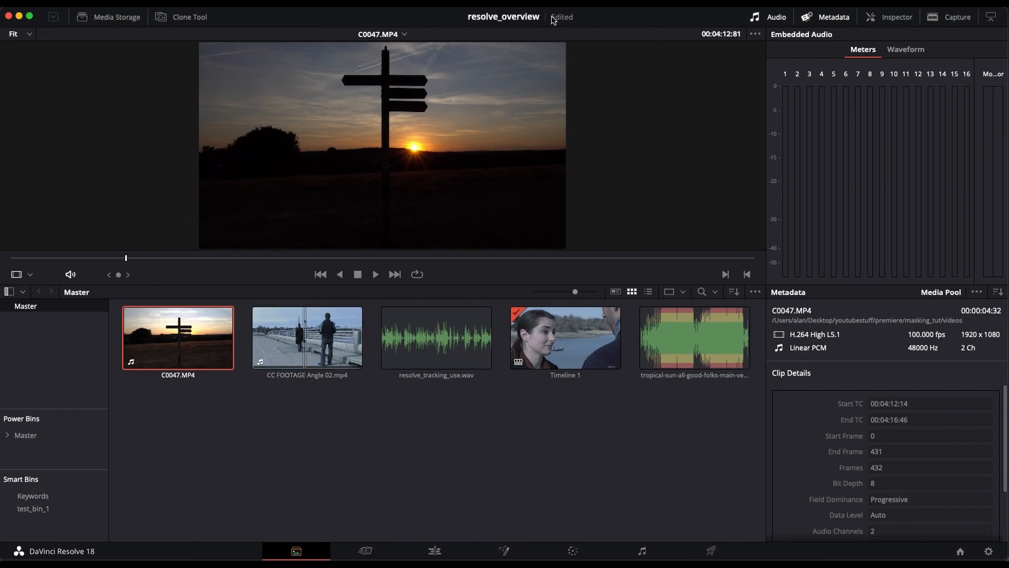
# - Browse the folders of the machd drive in the media storage browser and close the browser again
pyautogui.click(112, 22)
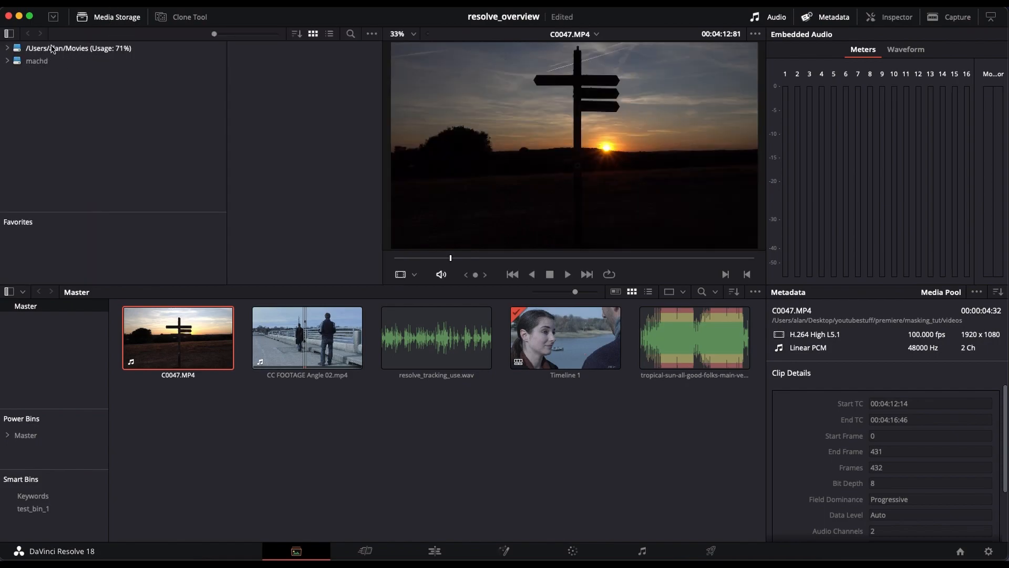
pyautogui.click(15, 62)
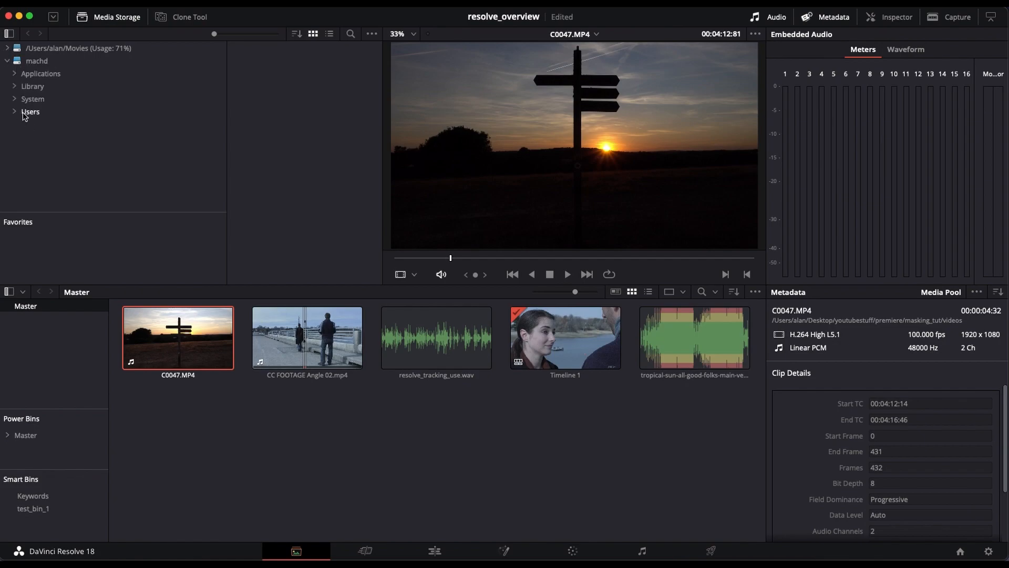
pyautogui.click(8, 61)
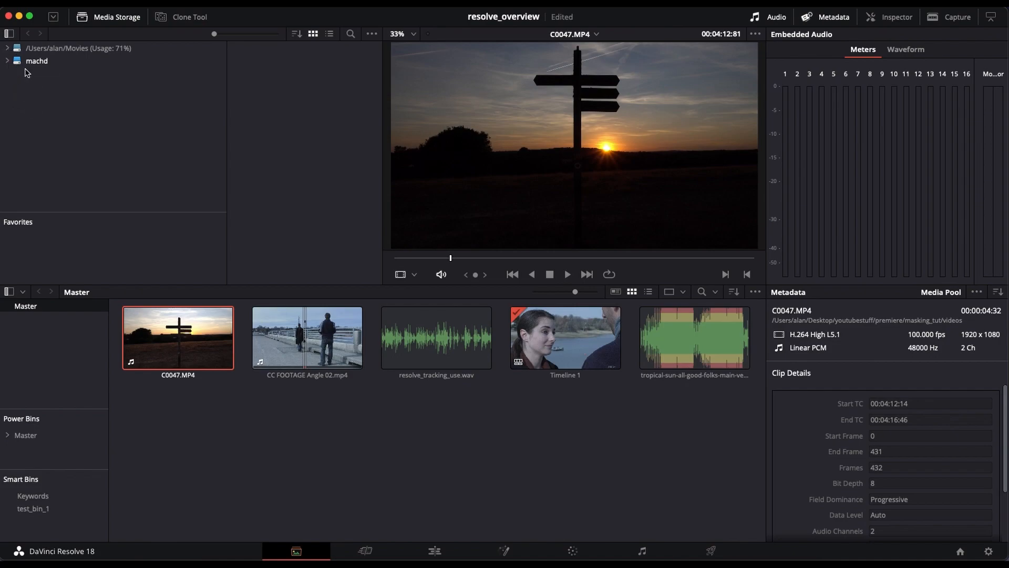
pyautogui.click(117, 19)
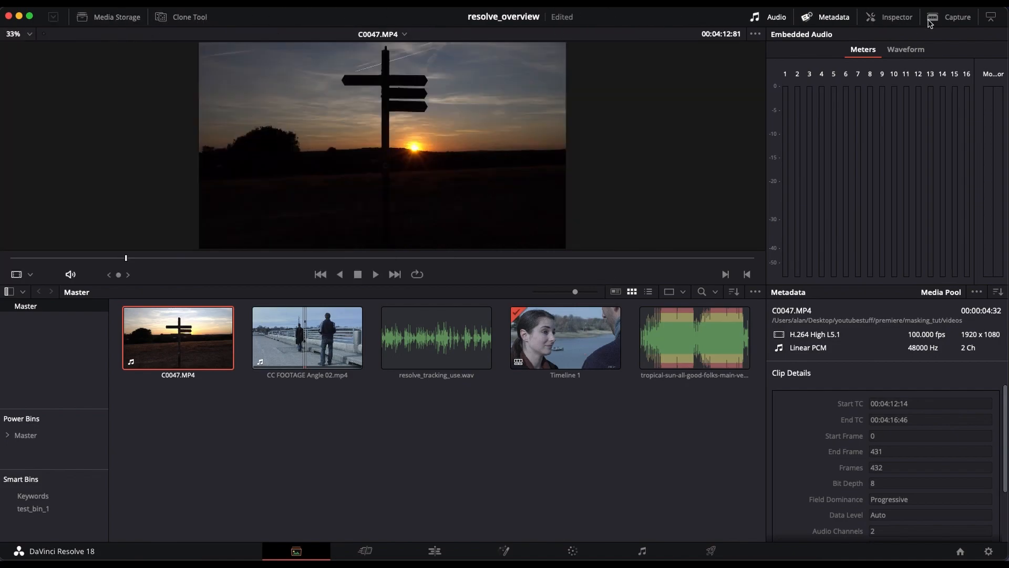
# - Preview the tropical-sun music clip, scrubbing to 00:00:42:54 with the audio meters shown
pyautogui.click(779, 23)
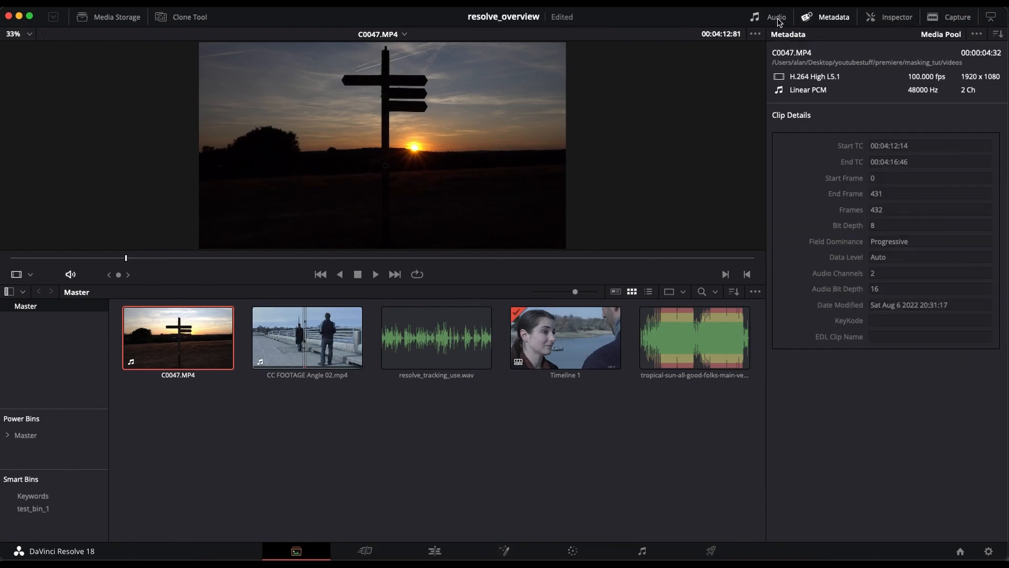
pyautogui.click(774, 21)
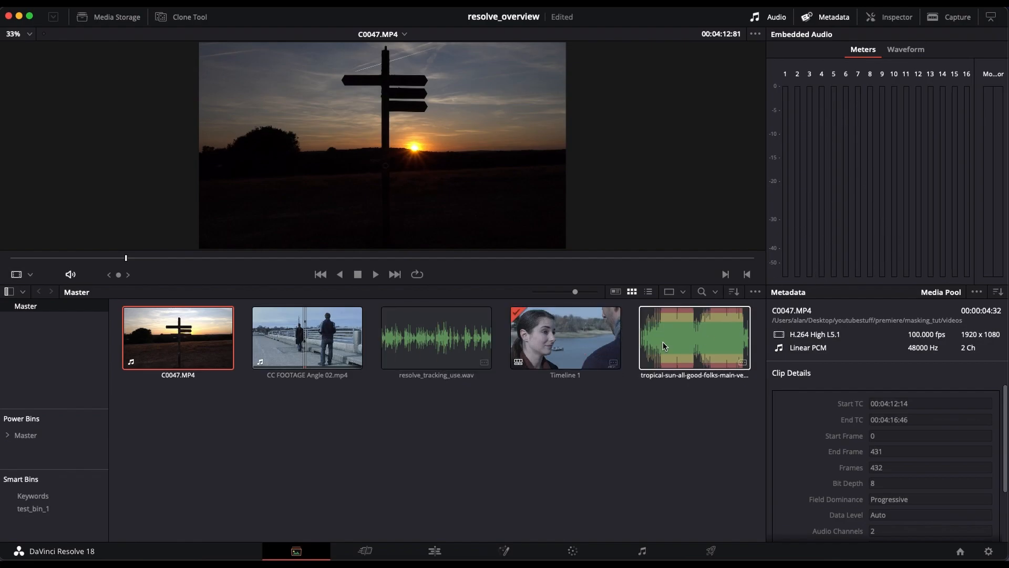
pyautogui.click(713, 339)
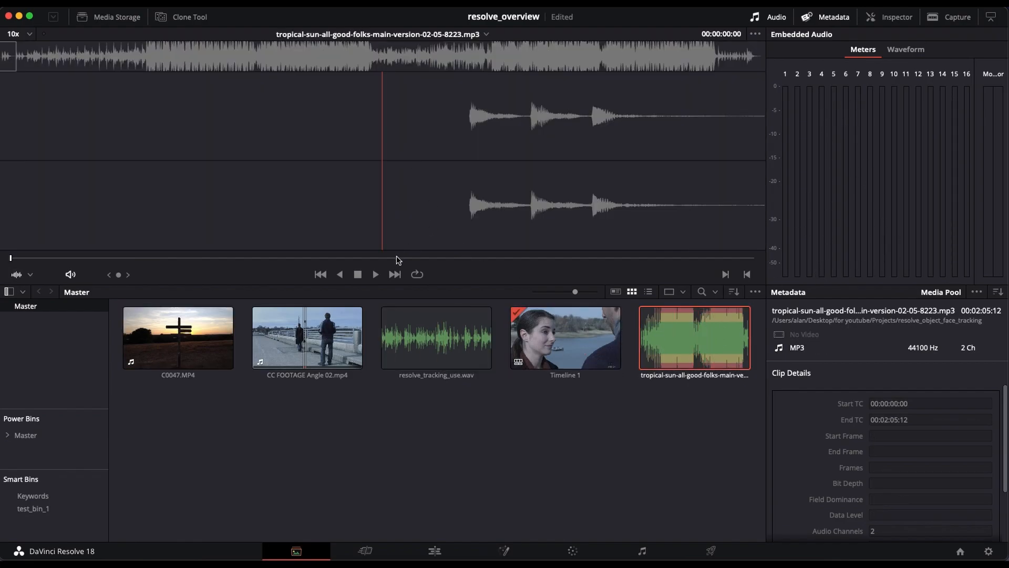
pyautogui.moveTo(11, 257); pyautogui.dragTo(252, 257)
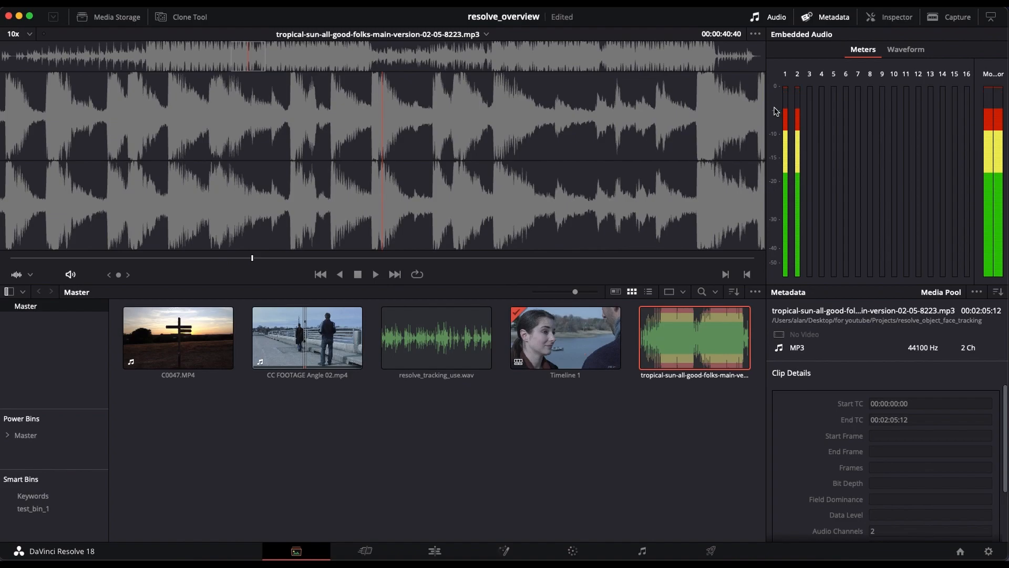
pyautogui.moveTo(255, 261); pyautogui.dragTo(266, 260)
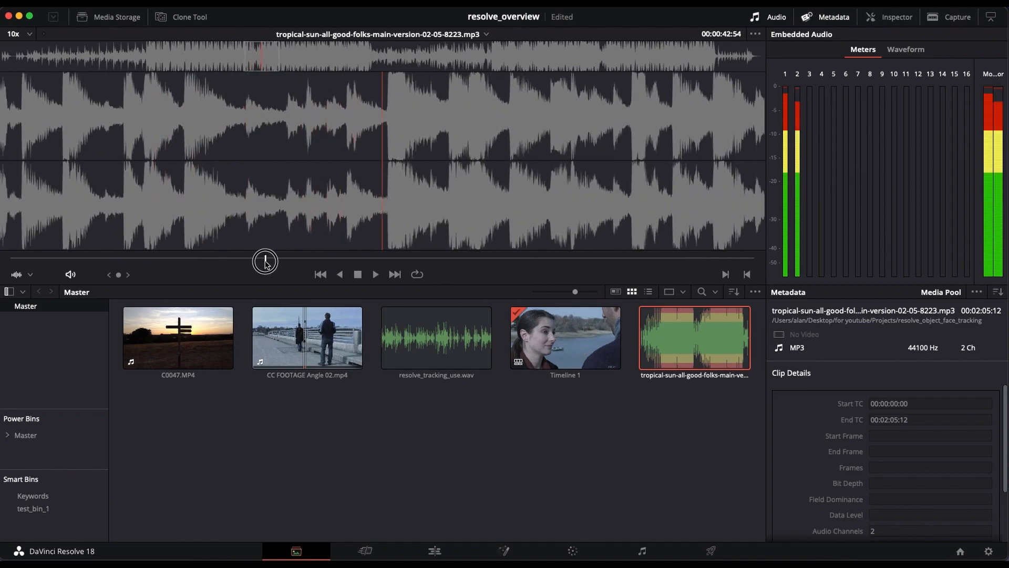
# - Examine the music clip's Inspector audio settings and full metadata, and restore the combined audio meters and metadata view
pyautogui.click(889, 19)
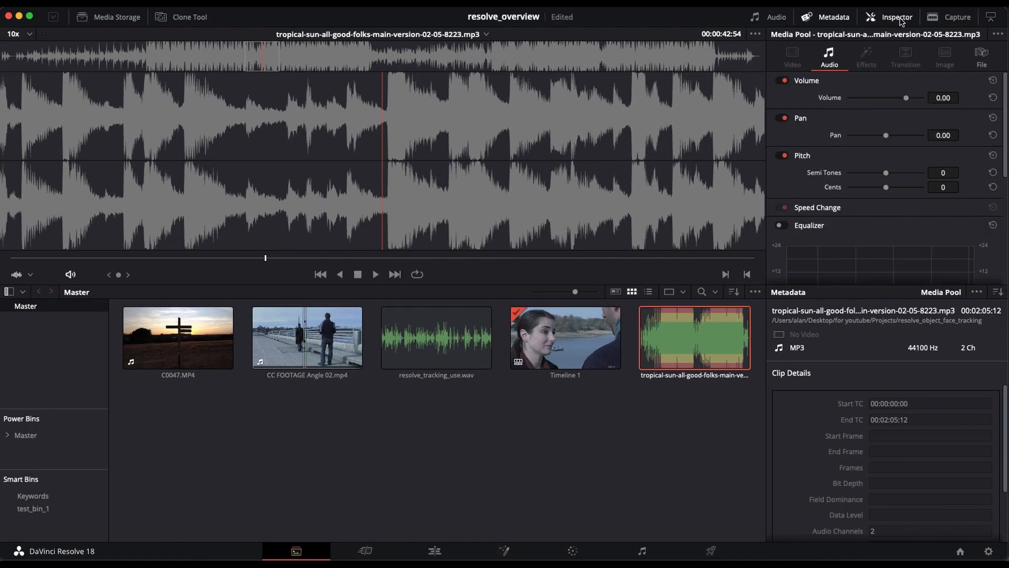
pyautogui.click(897, 21)
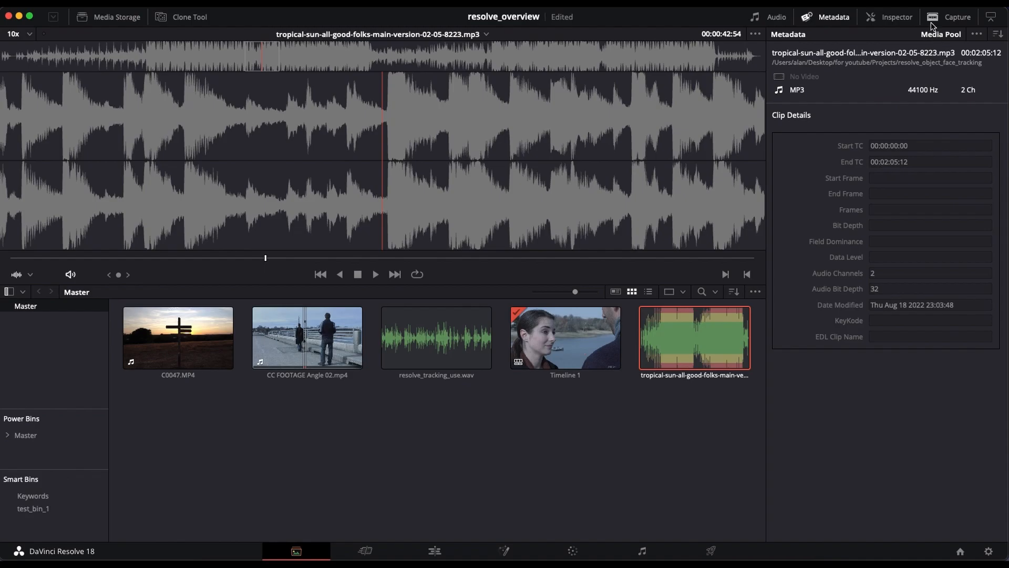
pyautogui.click(822, 21)
pyautogui.click(822, 21)
pyautogui.click(893, 19)
pyautogui.click(770, 19)
pyautogui.click(893, 18)
pyautogui.click(828, 19)
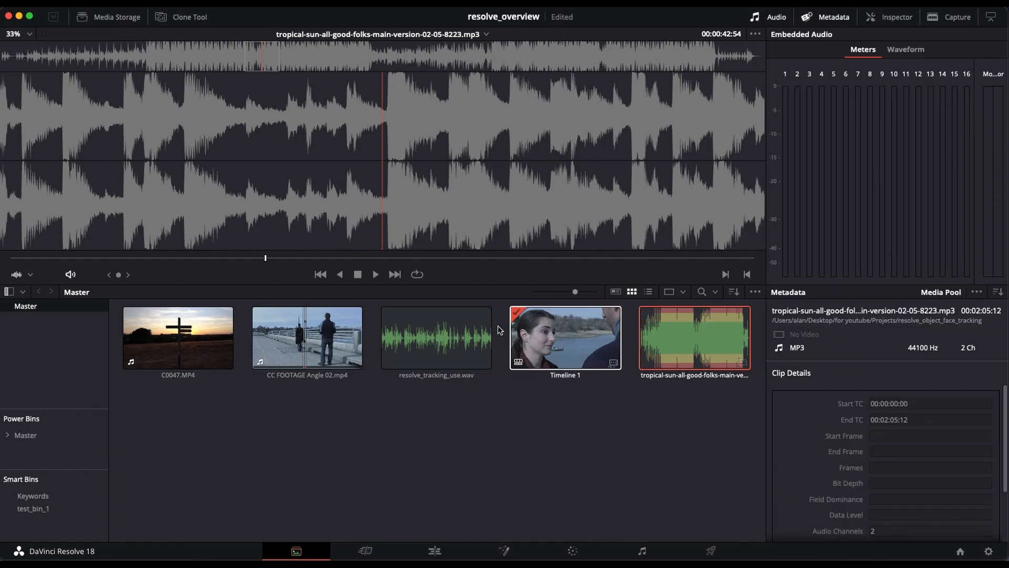
# - Select CC FOOTAGE Angle 02.mp4, switch to the Cut page and scrub back and forth through Timeline 1
pyautogui.click(277, 349)
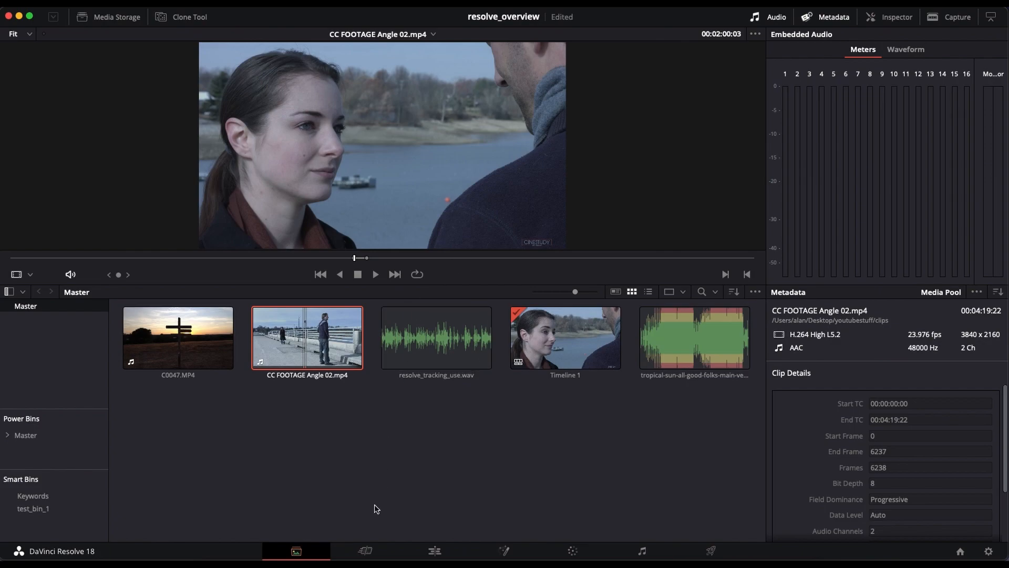
pyautogui.click(367, 551)
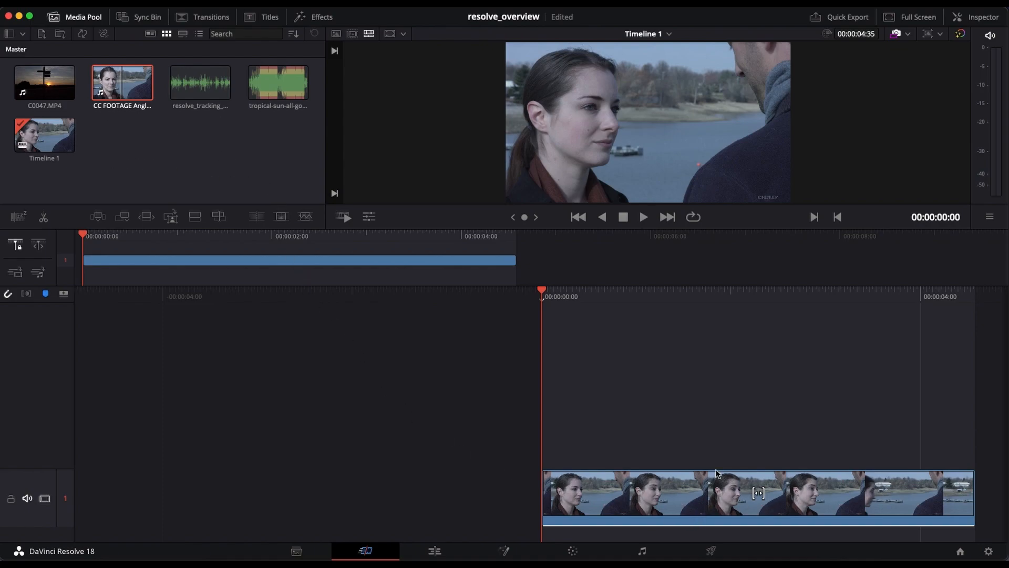
pyautogui.moveTo(733, 289); pyautogui.dragTo(388, 308)
pyautogui.moveTo(389, 306); pyautogui.dragTo(761, 296)
pyautogui.moveTo(730, 292); pyautogui.dragTo(760, 290)
pyautogui.moveTo(542, 289)
pyautogui.mouseDown()
pyautogui.moveTo(550, 286)
pyautogui.moveTo(516, 286)
pyautogui.moveTo(541, 288)
pyautogui.mouseUp()
pyautogui.moveTo(700, 295); pyautogui.dragTo(772, 312)
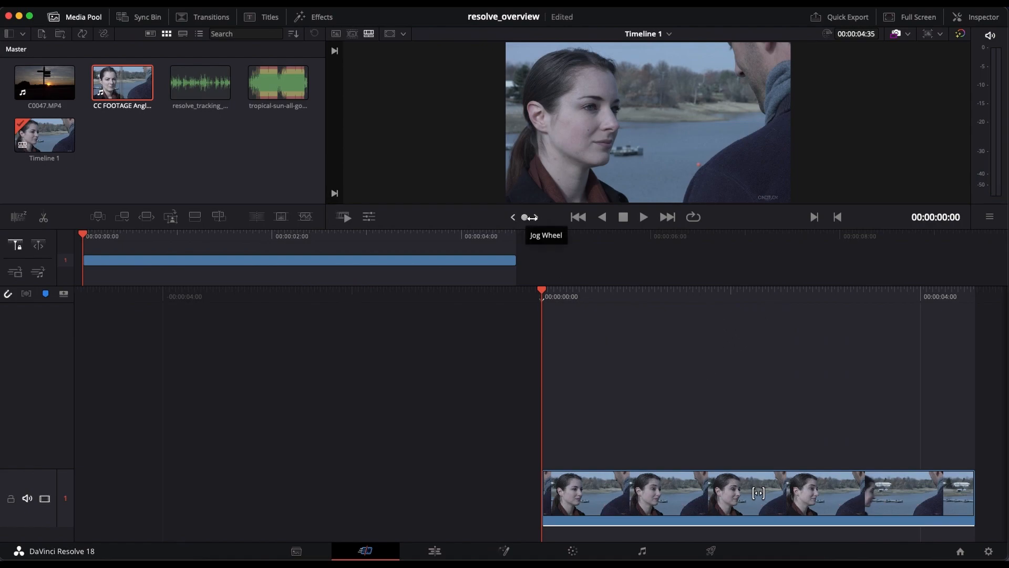
# - Step through Timeline 1 with the jog wheel and try its playback
pyautogui.moveTo(536, 217); pyautogui.dragTo(434, 222)
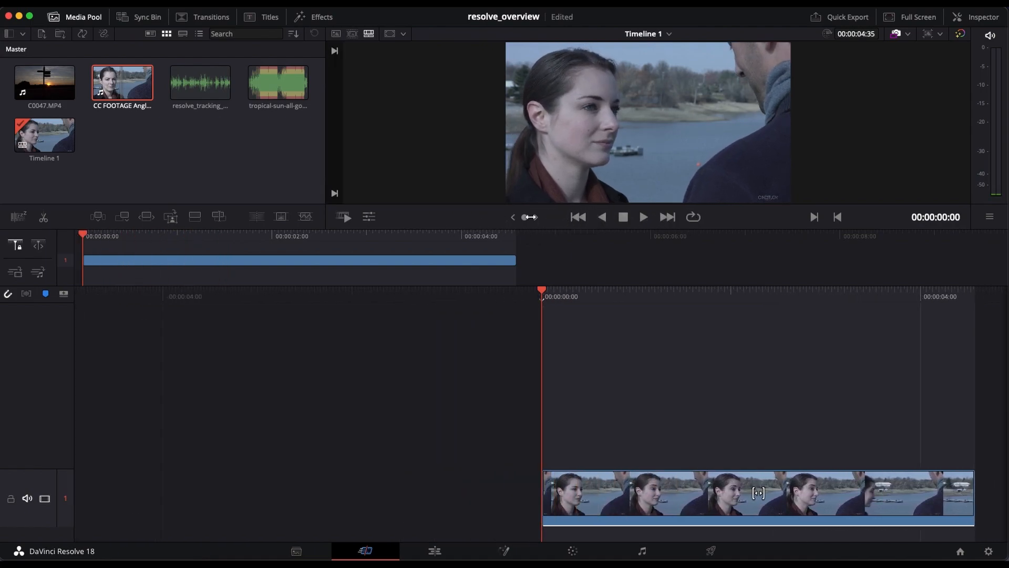
pyautogui.moveTo(524, 217); pyautogui.dragTo(373, 216)
pyautogui.click(645, 220)
# - Enlarge the viewer area and browse the Sync Bin, Transitions, Titles and Effects libraries, ending back in the media pool
pyautogui.moveTo(429, 231); pyautogui.dragTo(428, 357)
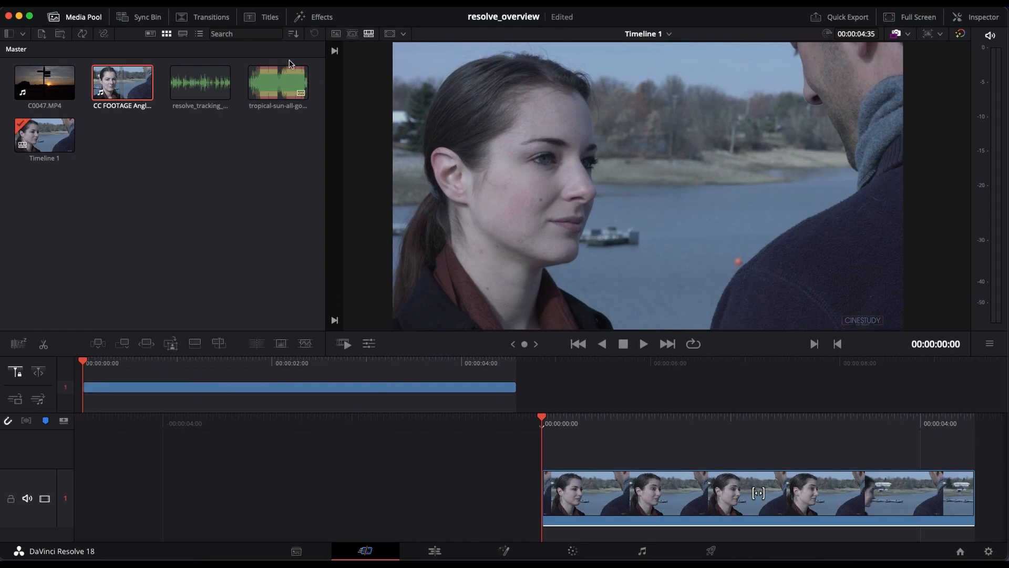
pyautogui.click(141, 18)
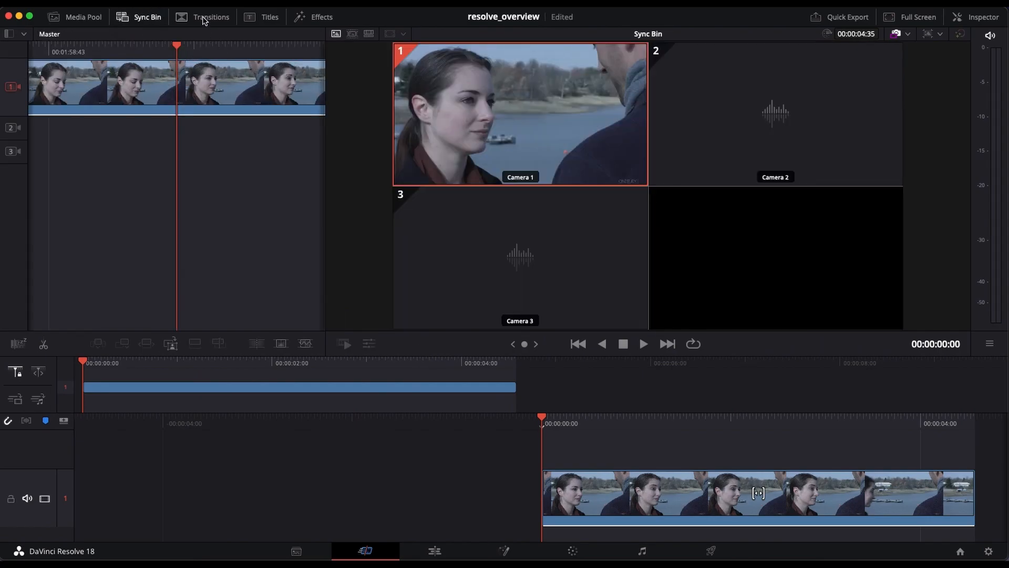
pyautogui.click(204, 18)
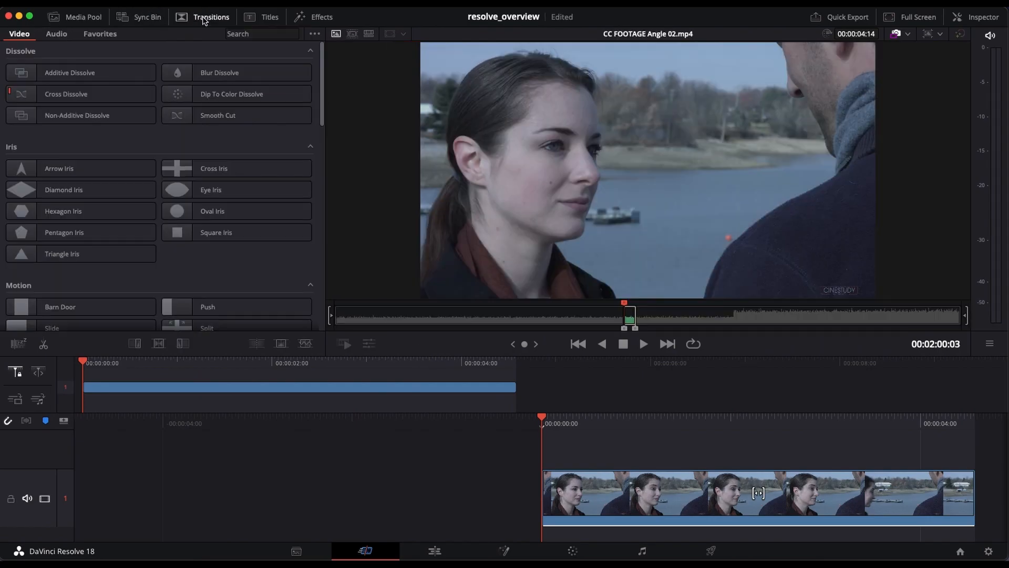
pyautogui.click(267, 19)
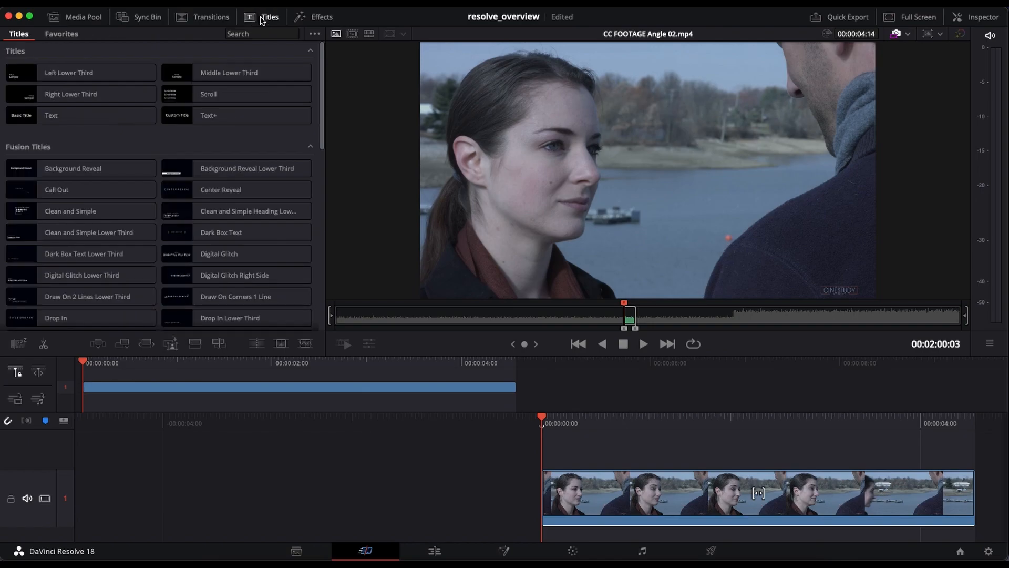
pyautogui.click(314, 19)
pyautogui.click(76, 17)
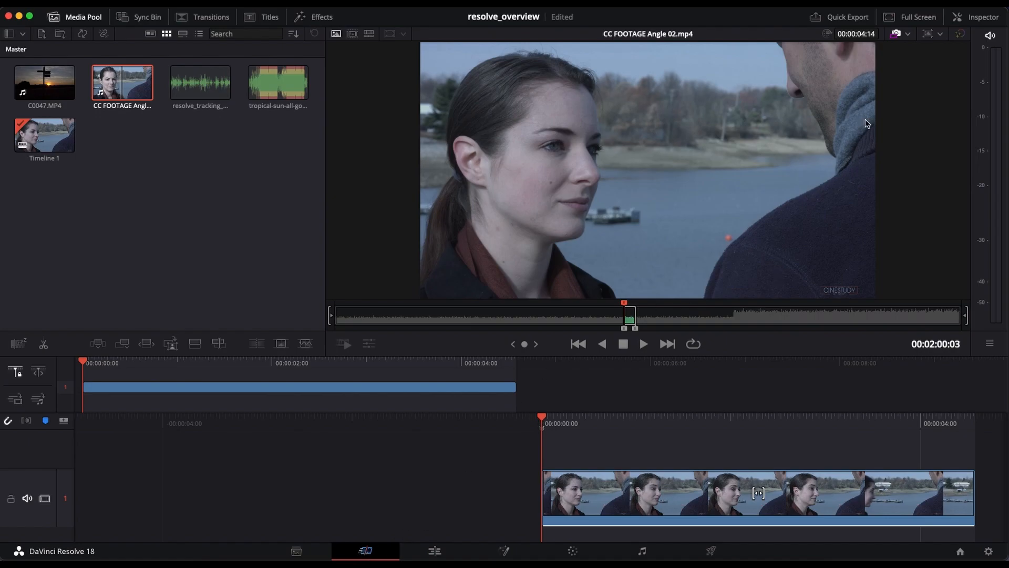
# - On the Edit page, load CC FOOTAGE Angle 02.mp4 into the source viewer and scrub it to 00:02:02:00
pyautogui.click(435, 551)
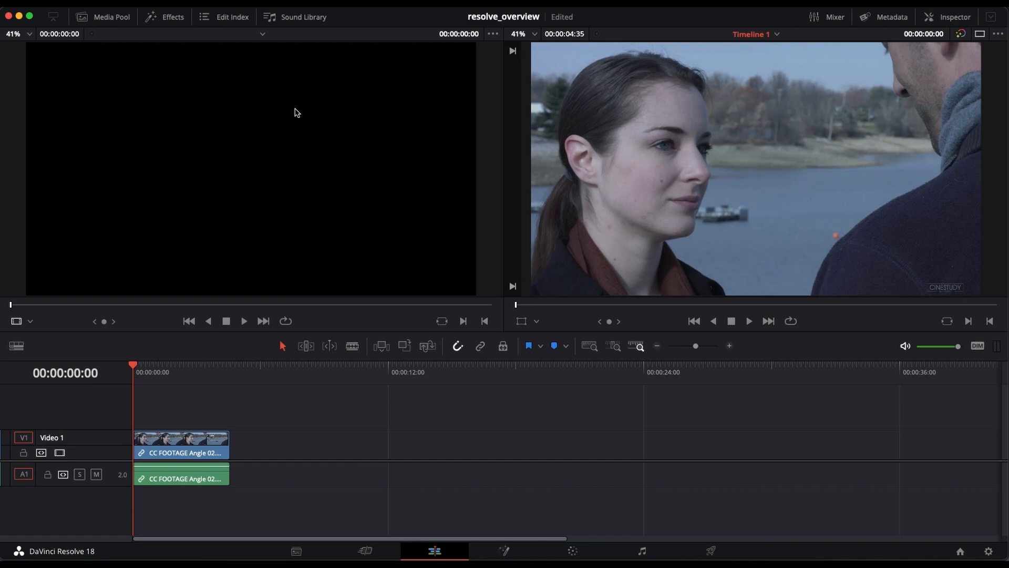
pyautogui.click(11, 305)
pyautogui.click(103, 18)
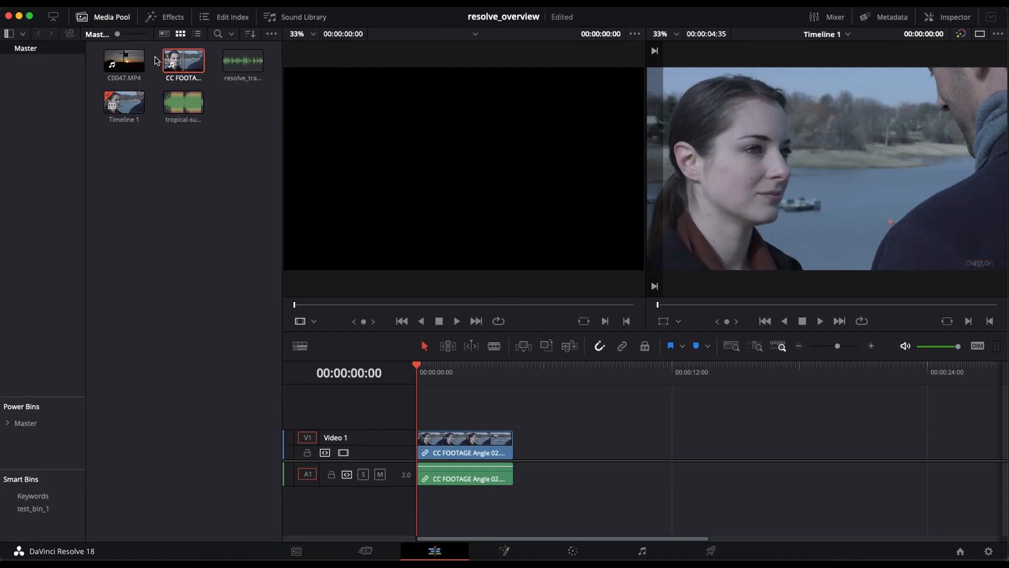
pyautogui.doubleClick(175, 67)
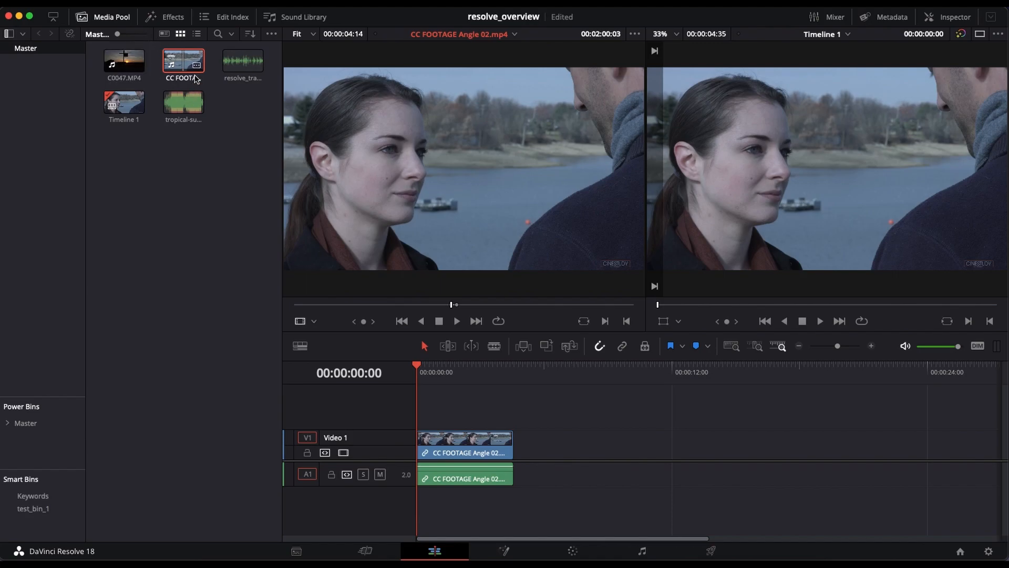
pyautogui.click(108, 18)
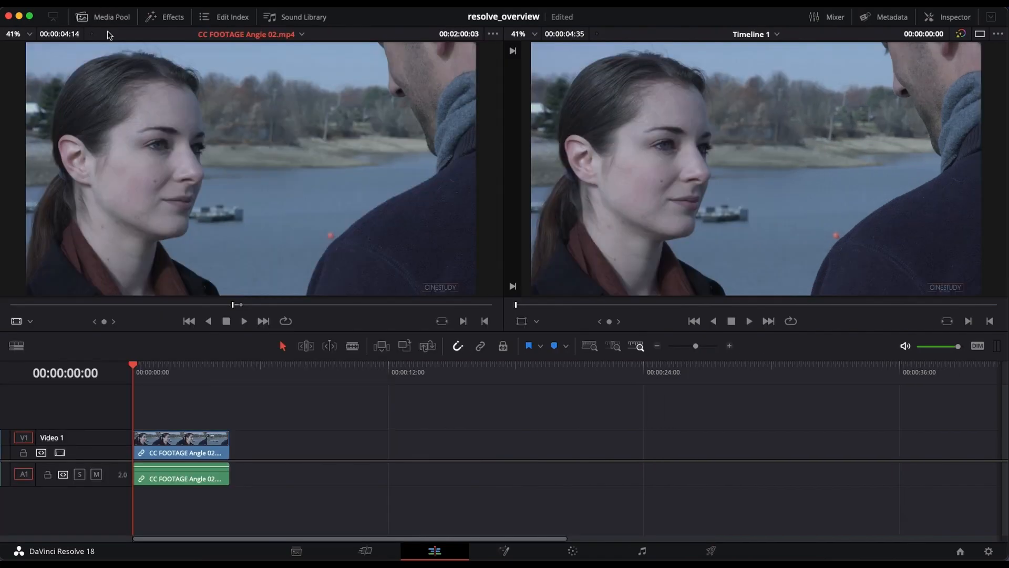
pyautogui.moveTo(232, 304)
pyautogui.mouseDown()
pyautogui.moveTo(63, 304)
pyautogui.moveTo(236, 314)
pyautogui.mouseUp()
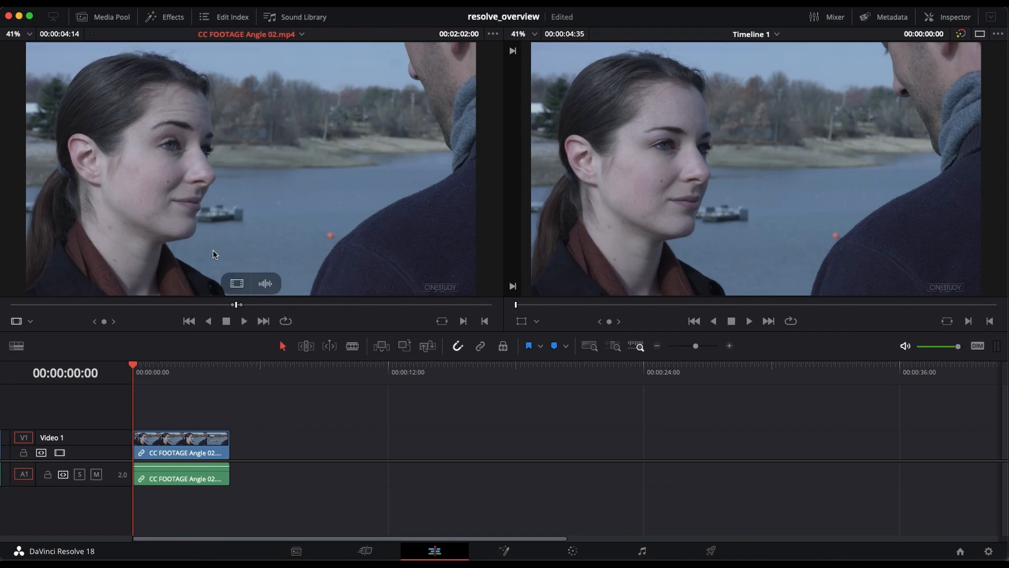
# - Scrub the source clip to 00:02:02:15, then open and close the Media Pool, Effects, Edit Index and Sound Library panels for inspection
pyautogui.moveTo(236, 307)
pyautogui.mouseDown()
pyautogui.moveTo(245, 297)
pyautogui.moveTo(237, 312)
pyautogui.mouseUp()
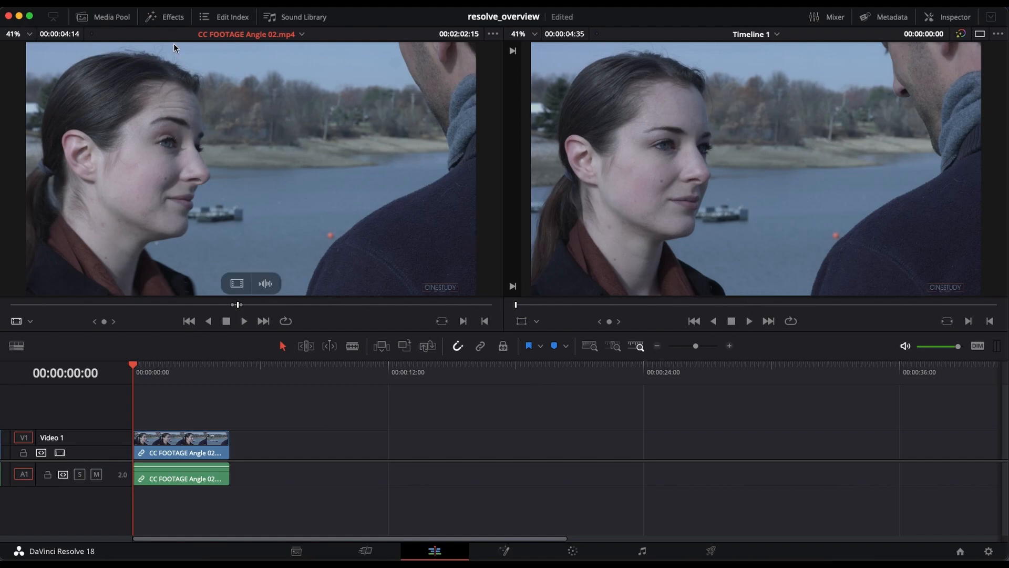
pyautogui.click(107, 17)
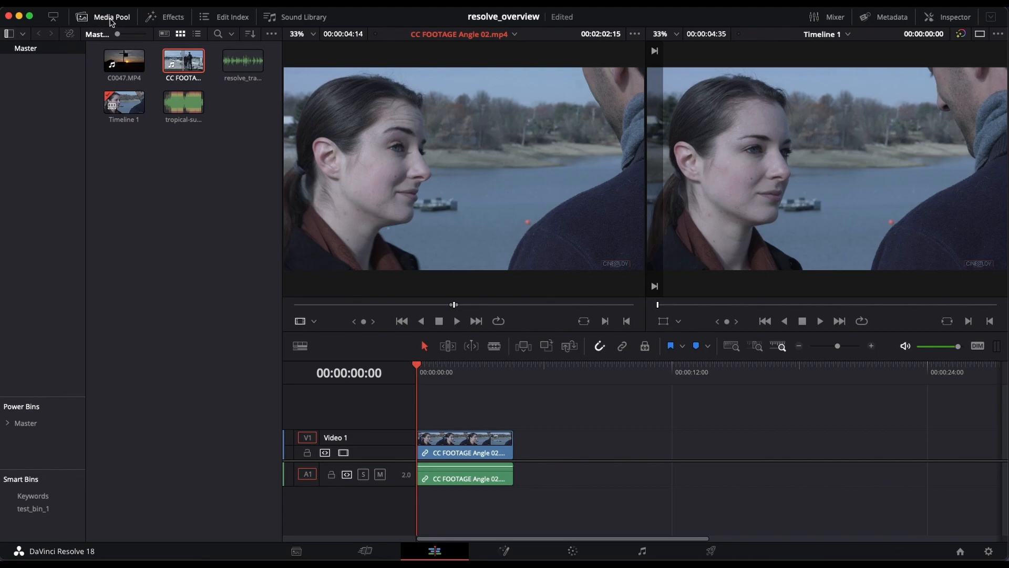
pyautogui.click(110, 17)
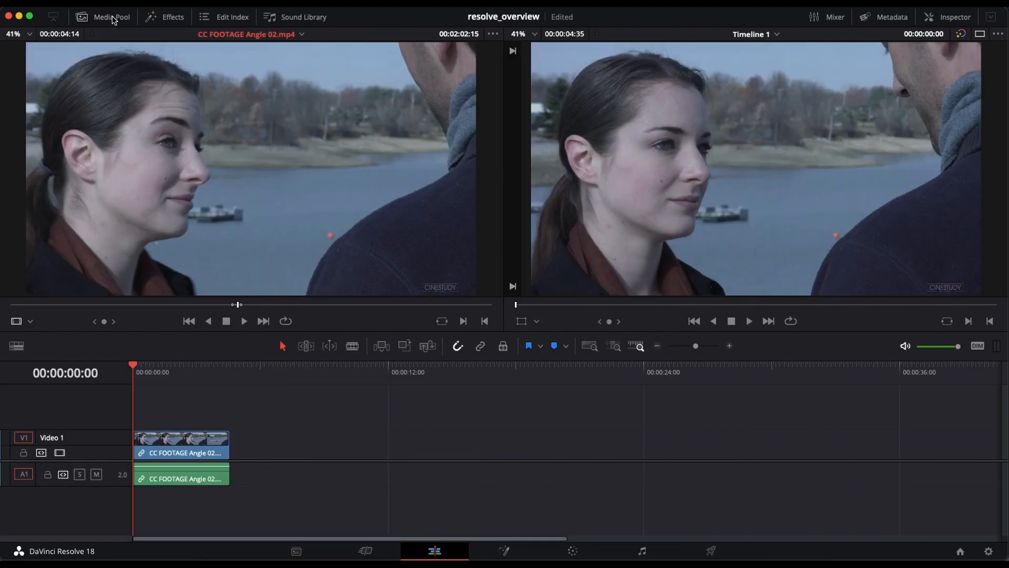
pyautogui.click(159, 19)
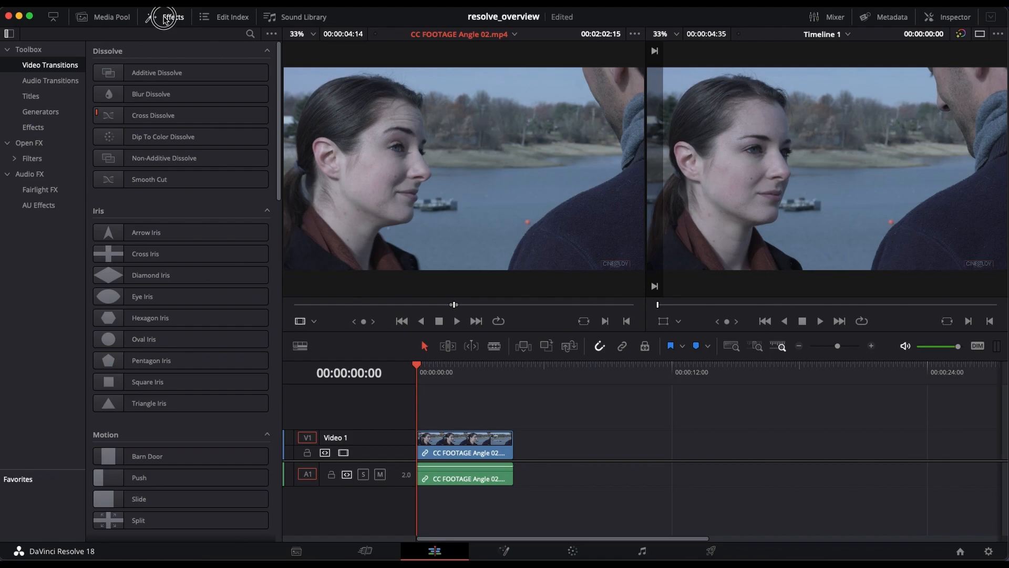
pyautogui.click(164, 18)
pyautogui.click(219, 20)
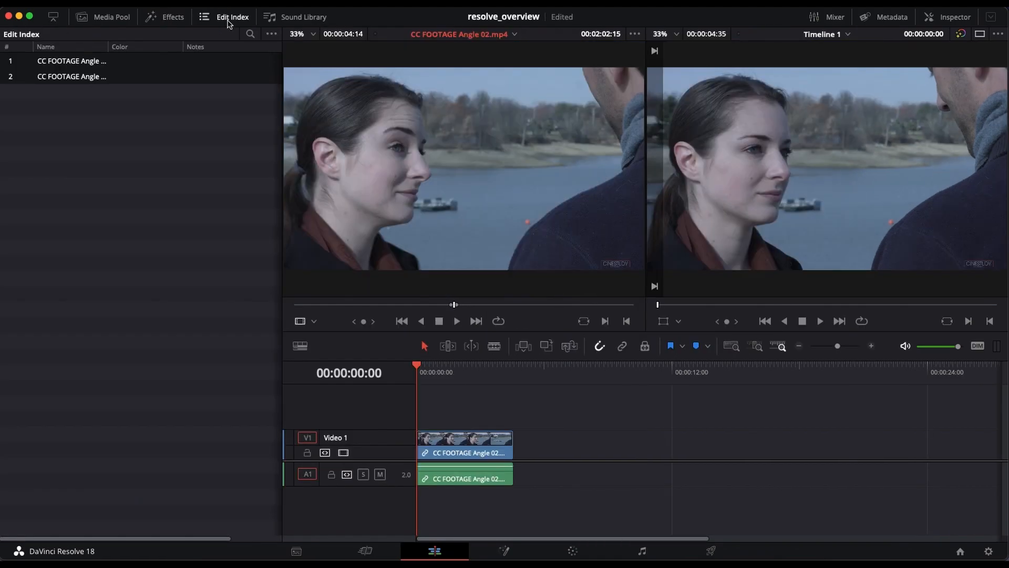
pyautogui.click(228, 20)
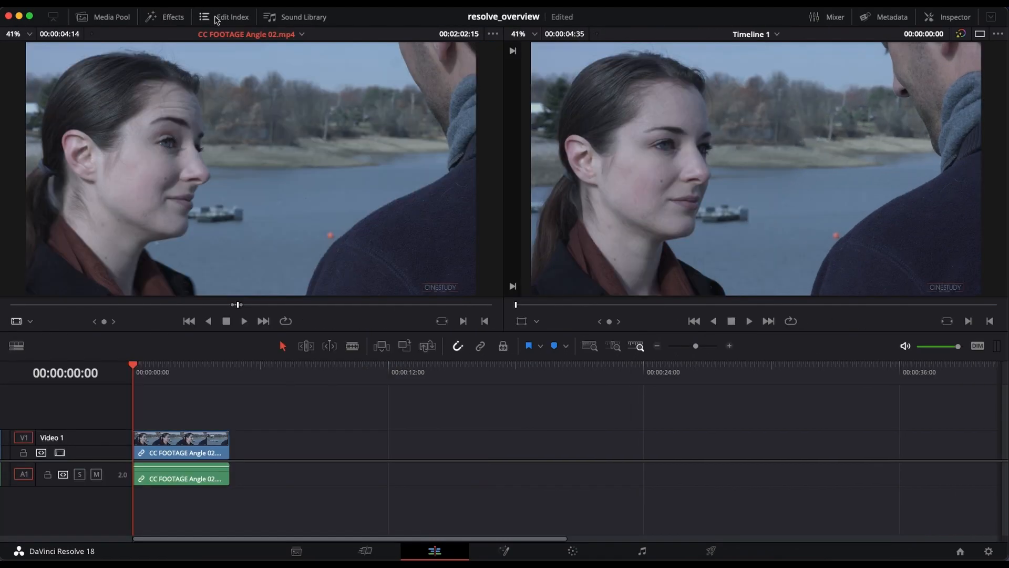
pyautogui.click(291, 21)
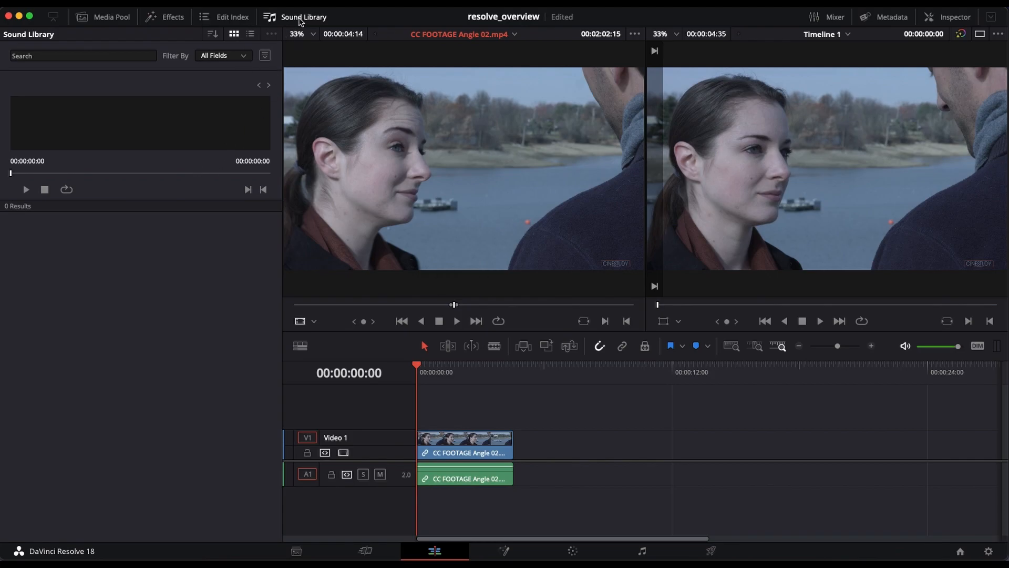
pyautogui.click(298, 21)
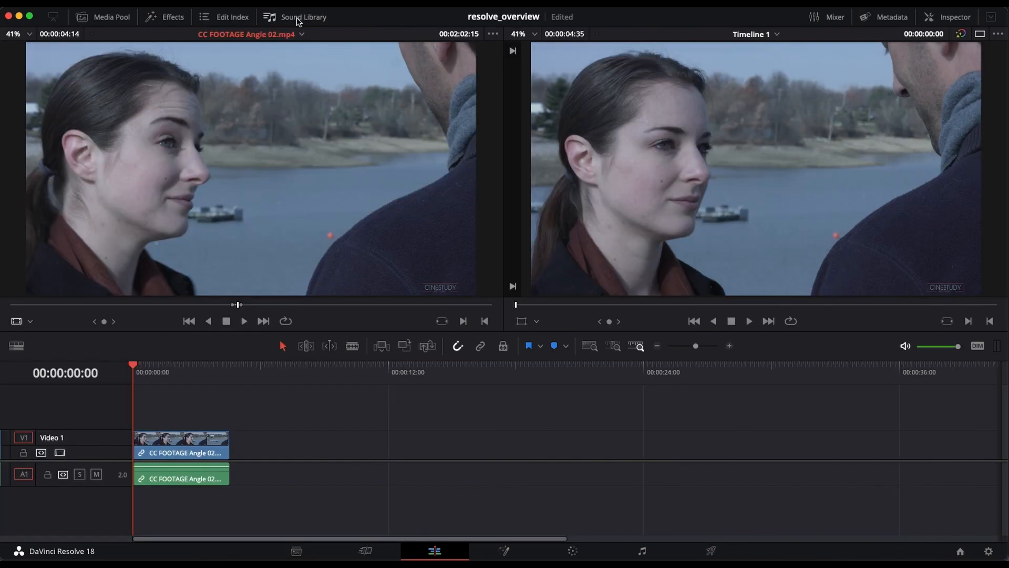
pyautogui.click(111, 19)
pyautogui.click(111, 19)
# - Play Timeline 1 in the timeline viewer, scrub through it and return the playhead to 00:00:00:00
pyautogui.click(594, 324)
pyautogui.press('space')
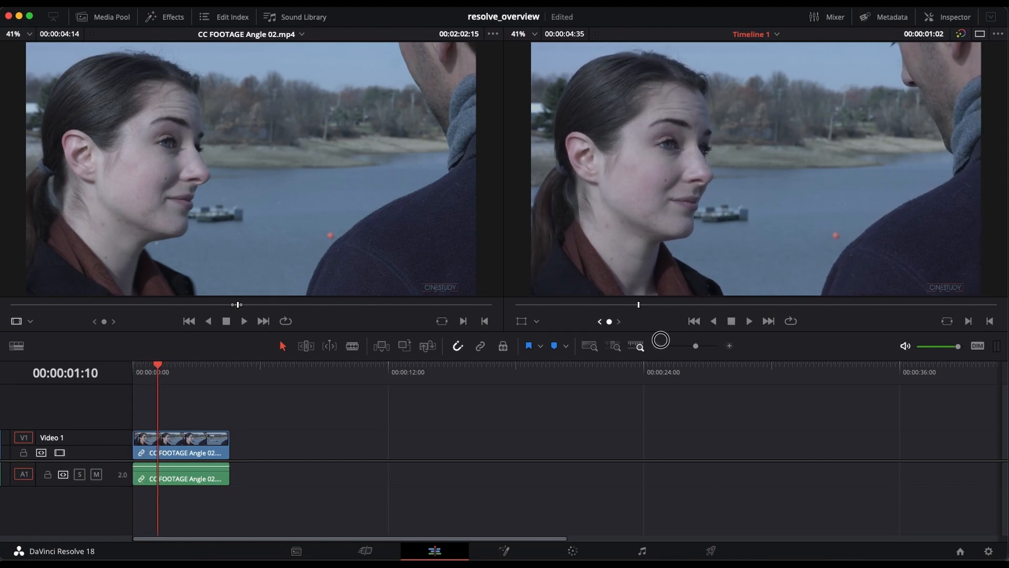
pyautogui.moveTo(731, 334); pyautogui.dragTo(587, 340)
pyautogui.moveTo(133, 366)
pyautogui.mouseDown()
pyautogui.moveTo(220, 364)
pyautogui.moveTo(140, 366)
pyautogui.mouseUp()
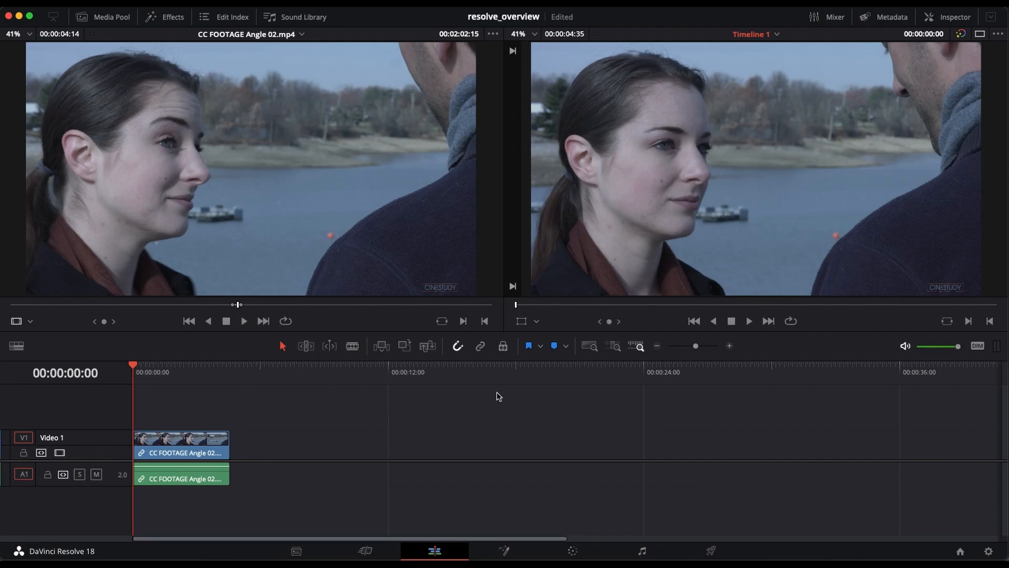
# - View and close the timeline clip's Metadata and the audio Mixer, then open the clip's Inspector
pyautogui.click(888, 18)
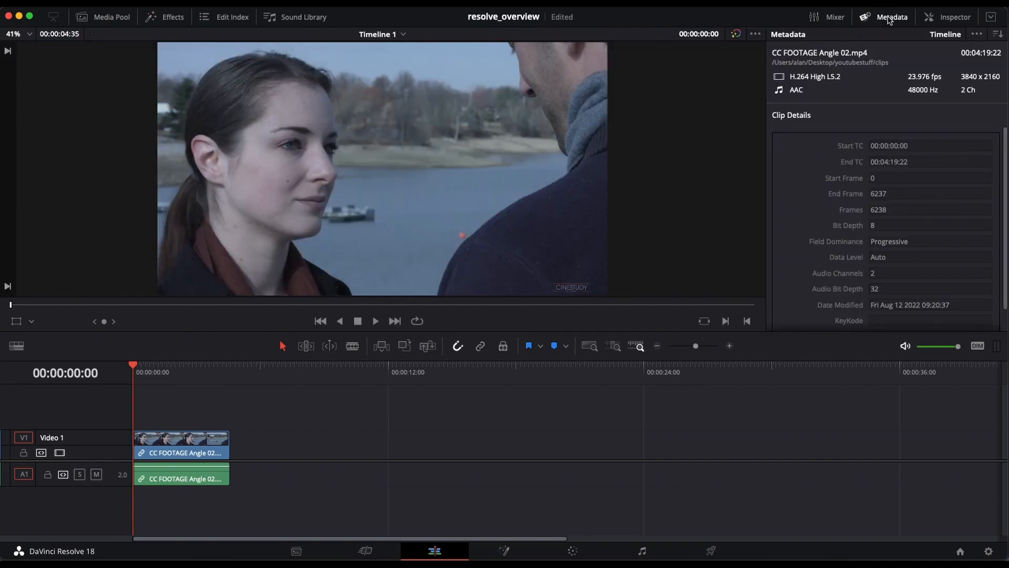
pyautogui.click(888, 19)
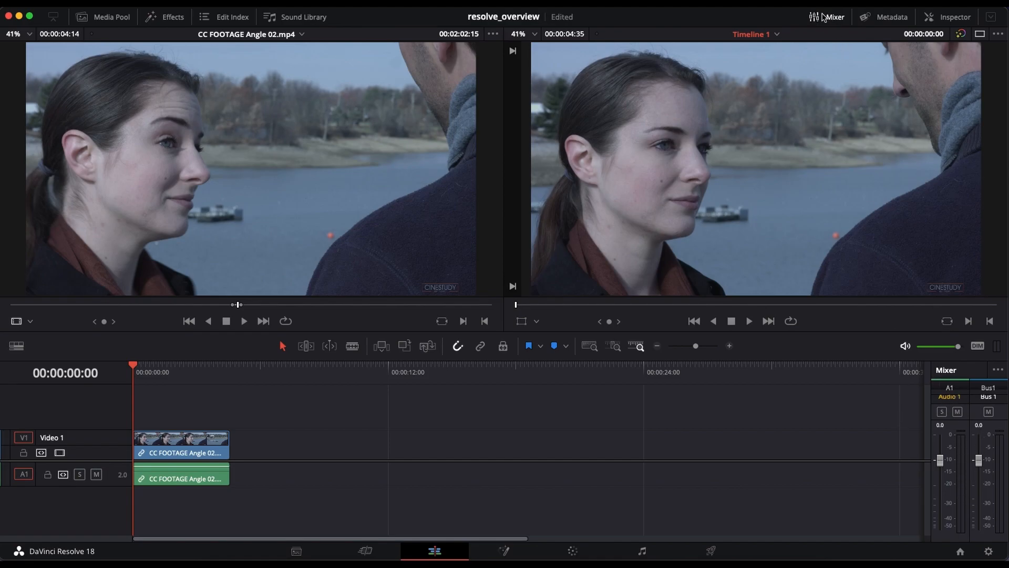
pyautogui.click(838, 20)
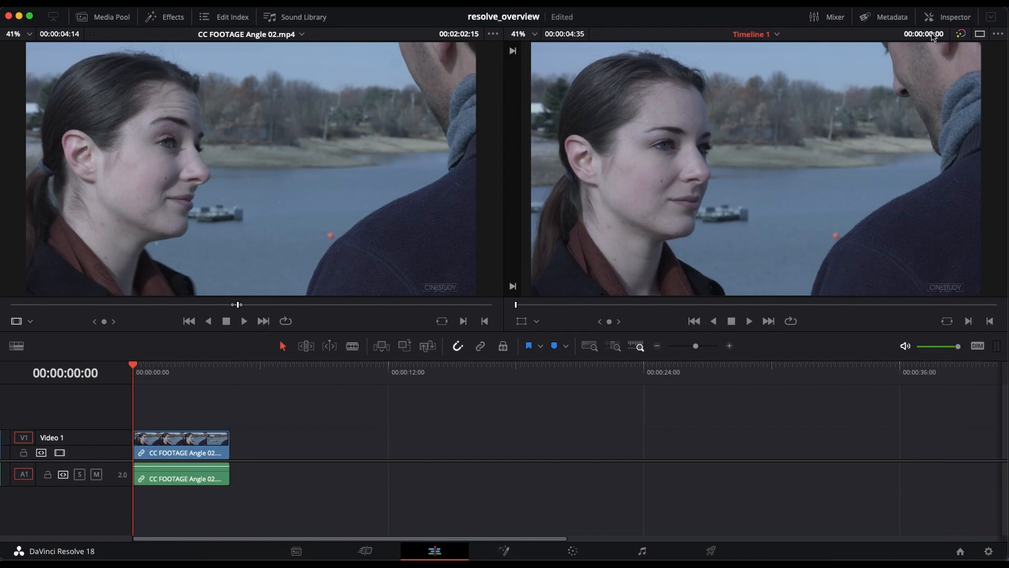
pyautogui.click(944, 18)
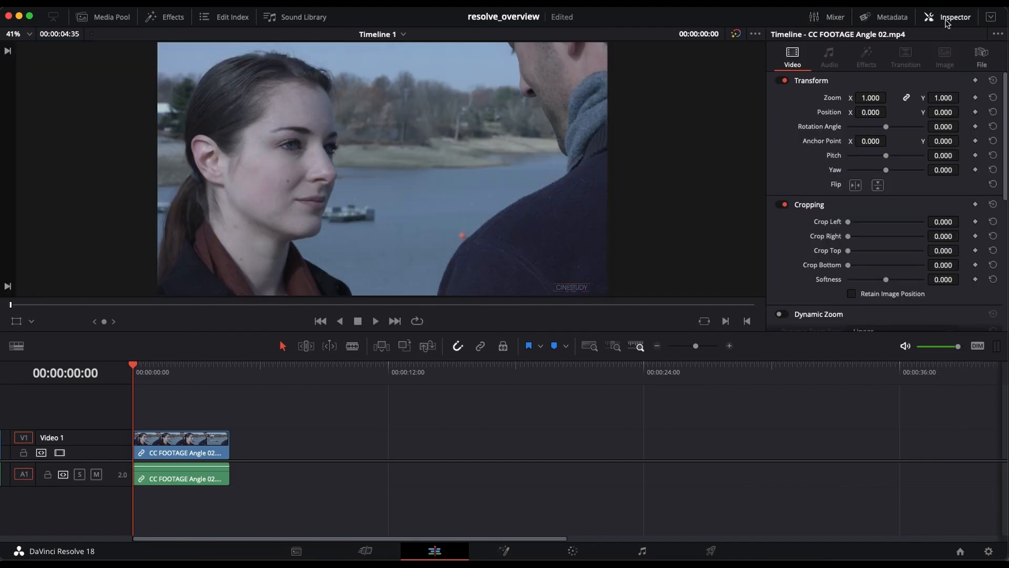
# - Set the timeline clip's Zoom to 0.430, Position X to -222, Rotation Angle to 19.240 and Pitch to -0.011
pyautogui.click(870, 98)
pyautogui.click(799, 100)
pyautogui.moveTo(870, 98); pyautogui.dragTo(740, 125)
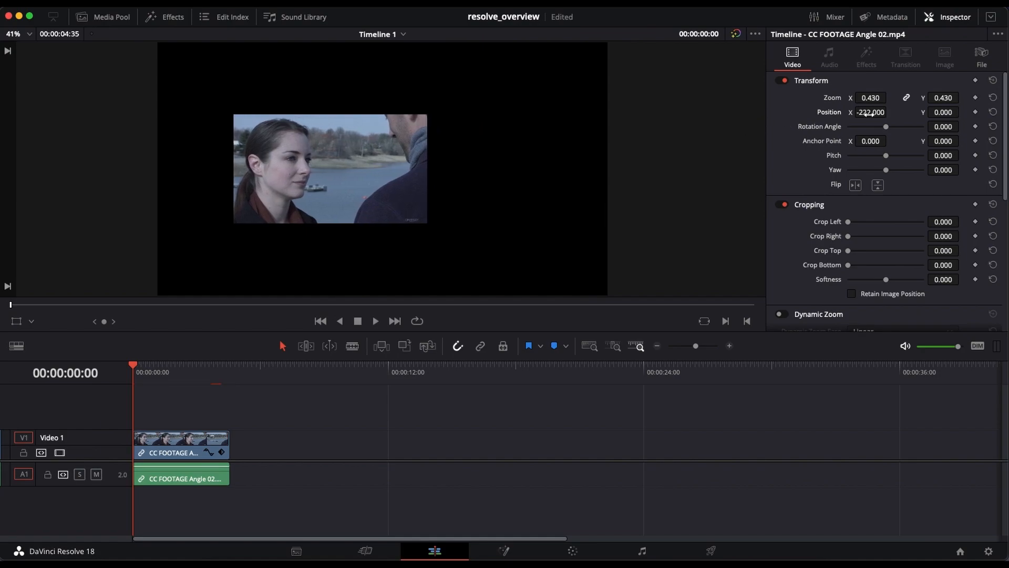
pyautogui.moveTo(885, 128); pyautogui.dragTo(888, 131)
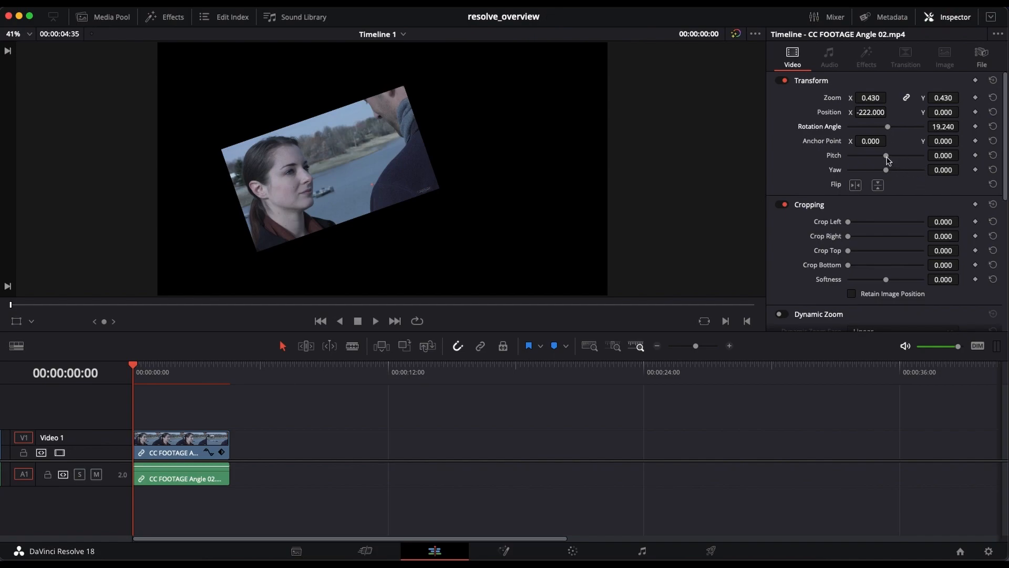
pyautogui.moveTo(887, 160)
pyautogui.mouseDown()
pyautogui.moveTo(868, 161)
pyautogui.moveTo(903, 167)
pyautogui.moveTo(884, 164)
pyautogui.mouseUp()
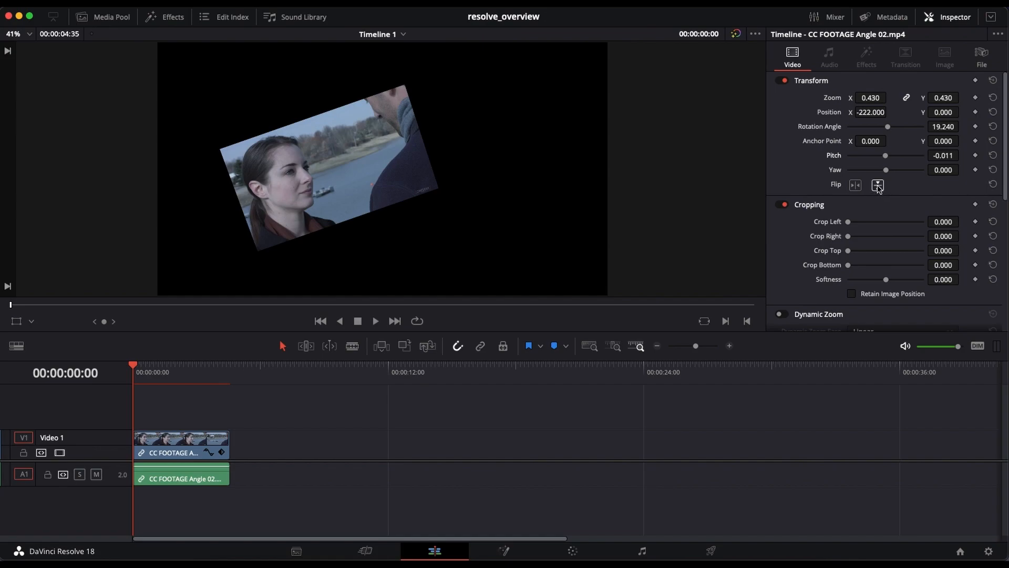
# - Review the Inspector's lower video settings, expanding Stabilization and viewing the Retime Process options without changing the selection
pyautogui.scroll(-5, 861, 224)
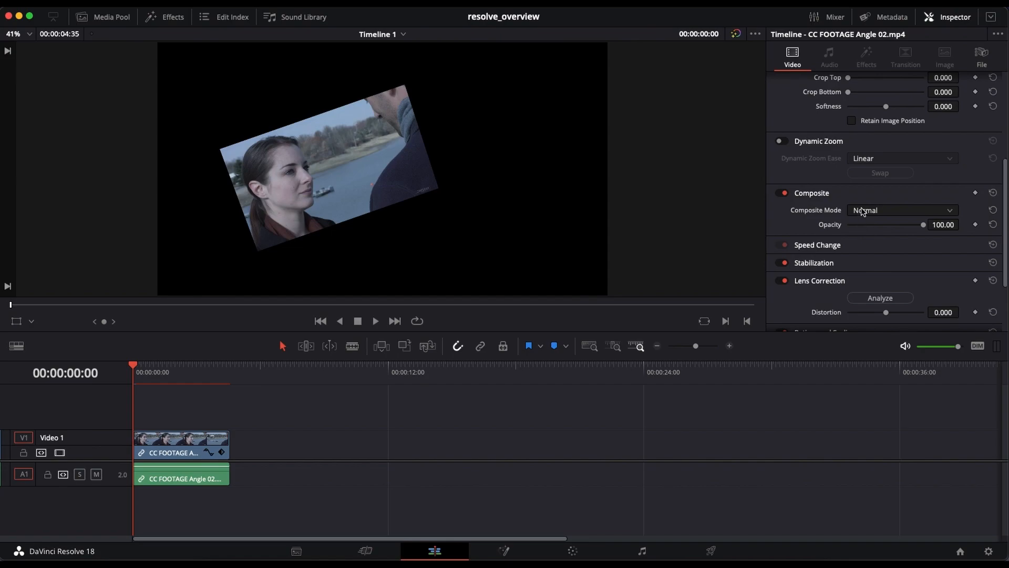
pyautogui.scroll(-3, 861, 220)
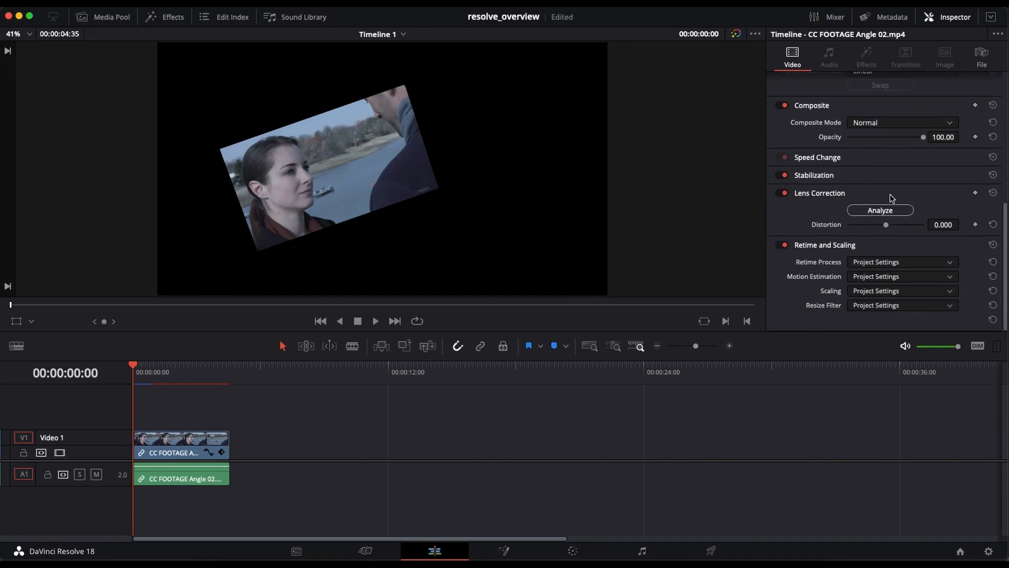
pyautogui.click(817, 176)
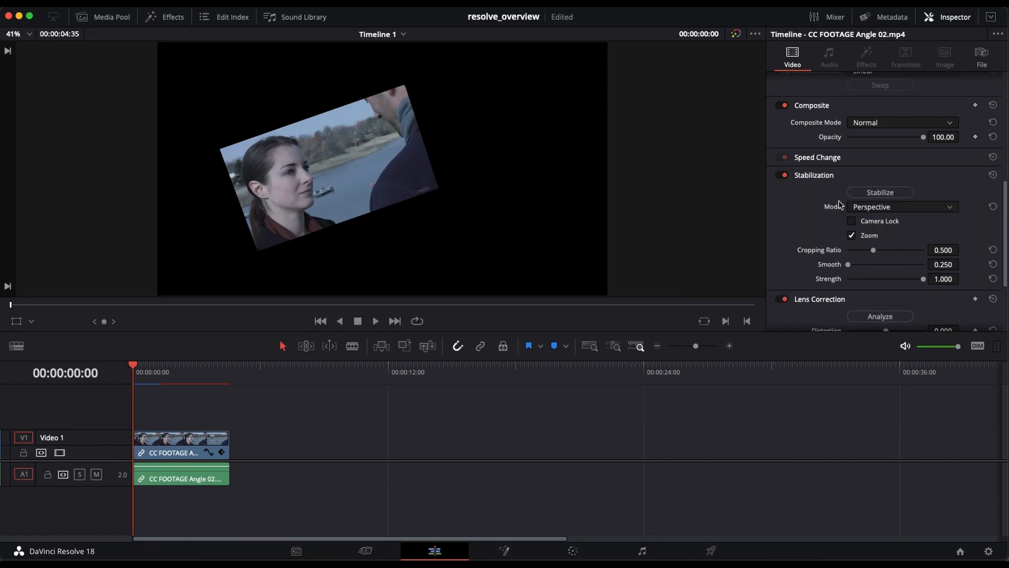
pyautogui.scroll(-4, 832, 231)
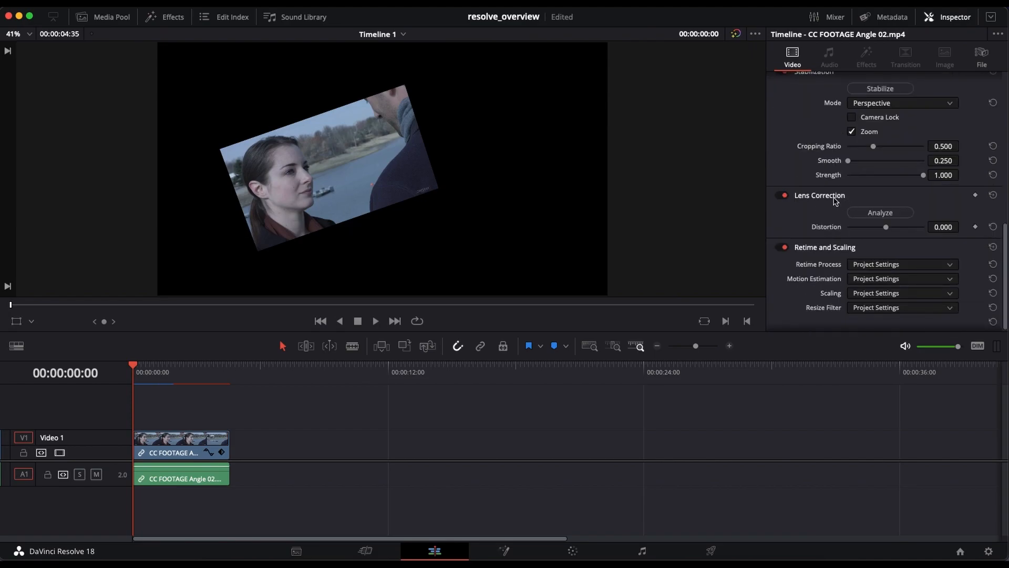
pyautogui.scroll(-1, 828, 199)
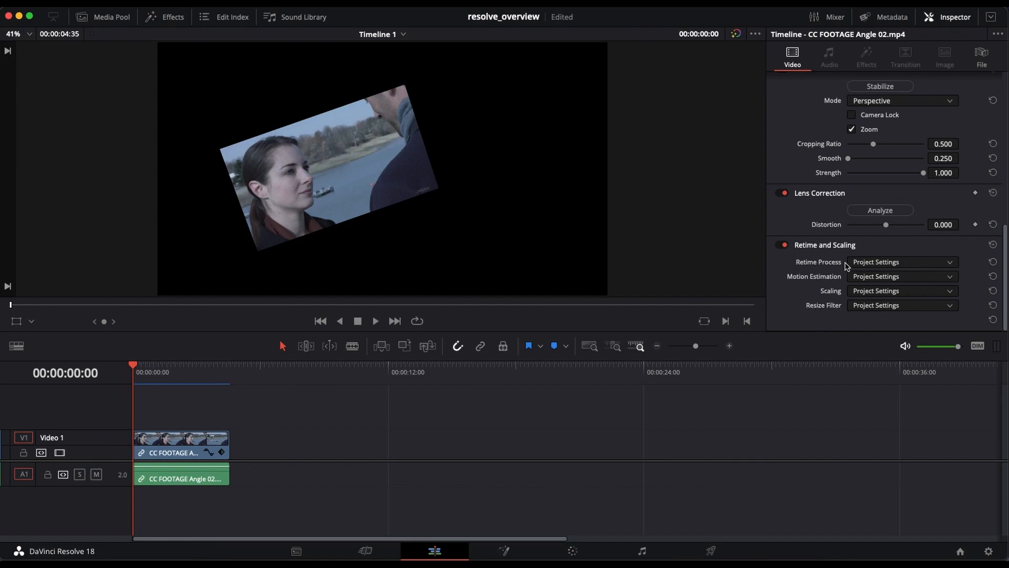
pyautogui.click(891, 262)
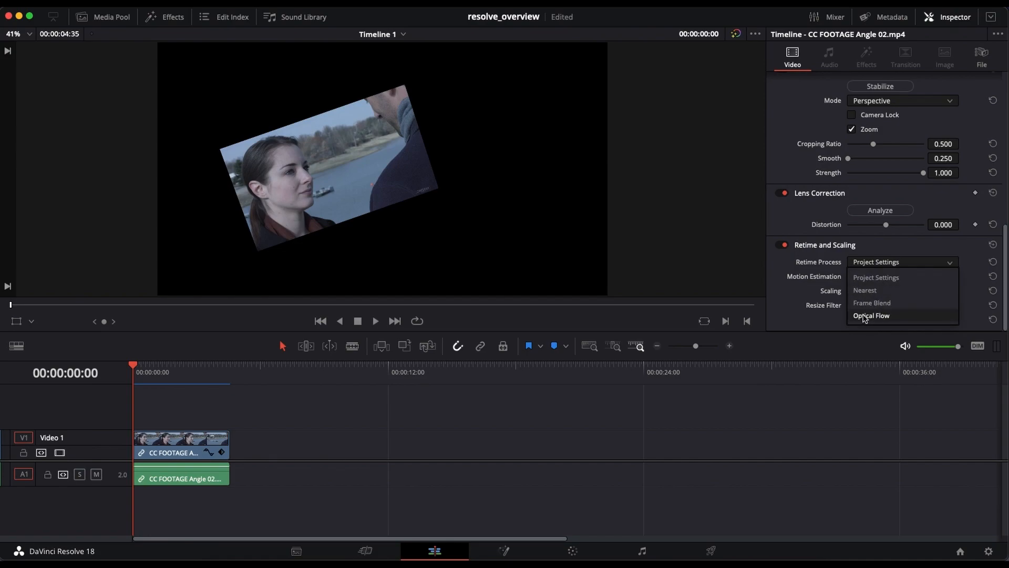
pyautogui.click(791, 222)
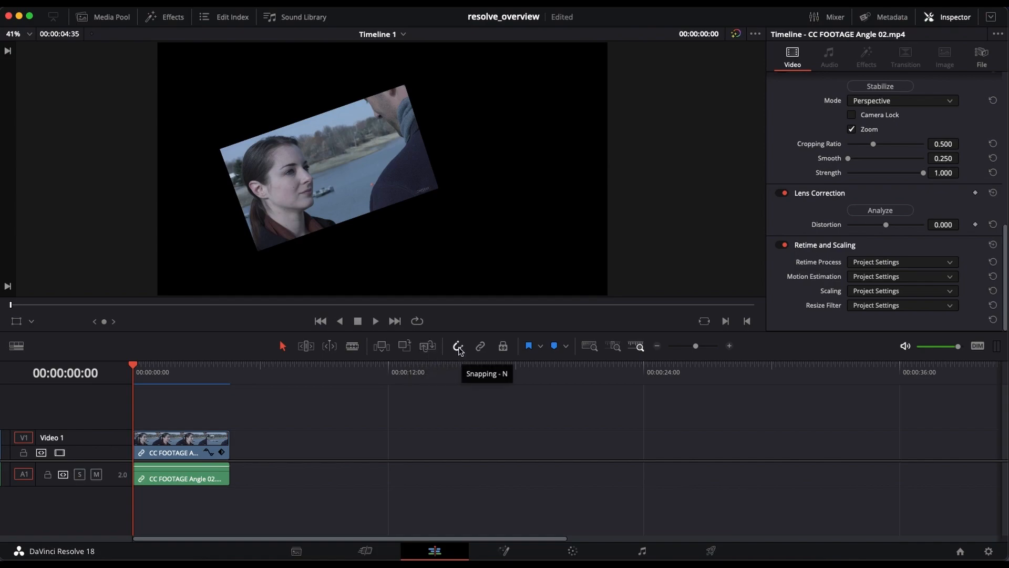
# - Enlarge the clip's display in the timeline, move the playhead to 00:00:03:06 and turn off snapping
pyautogui.moveTo(696, 347); pyautogui.dragTo(703, 347)
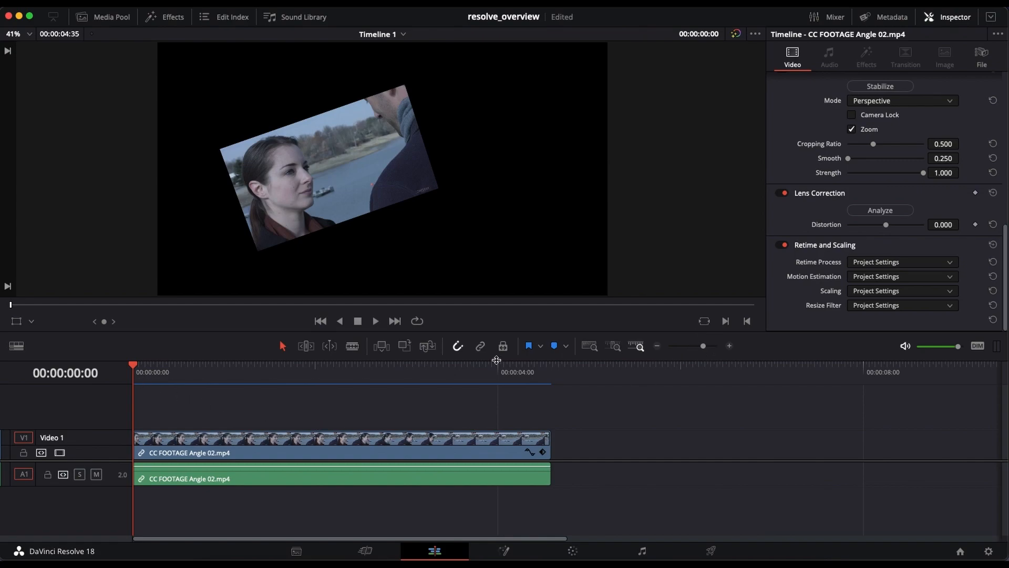
pyautogui.moveTo(134, 365); pyautogui.dragTo(415, 373)
pyautogui.click(457, 345)
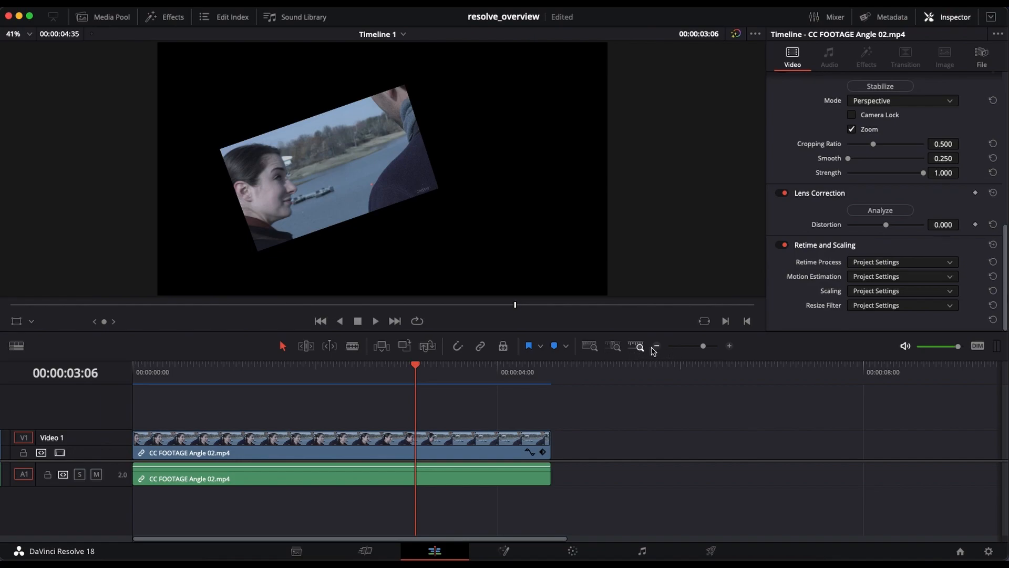
pyautogui.moveTo(704, 347); pyautogui.dragTo(705, 353)
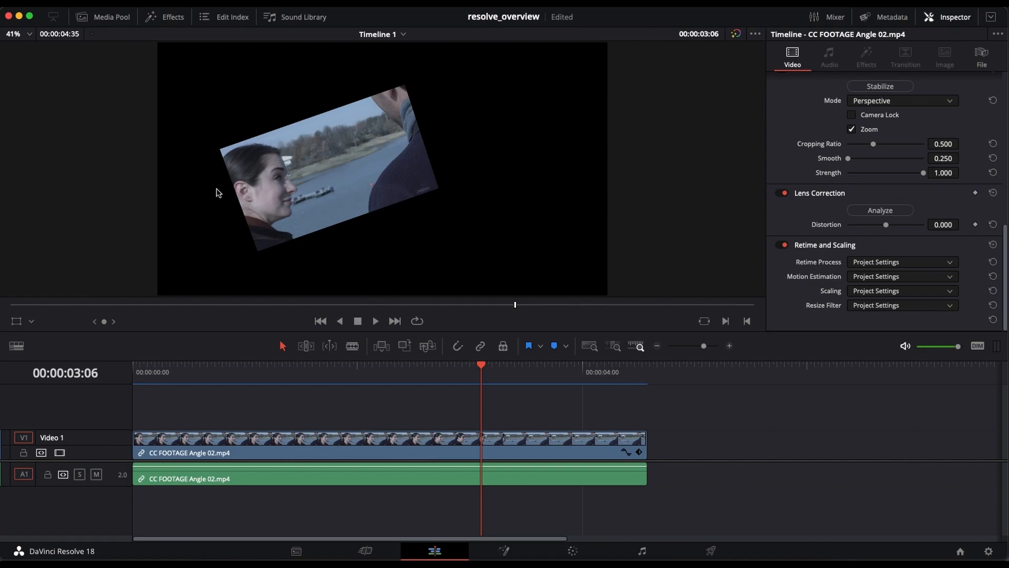
pyautogui.click(30, 36)
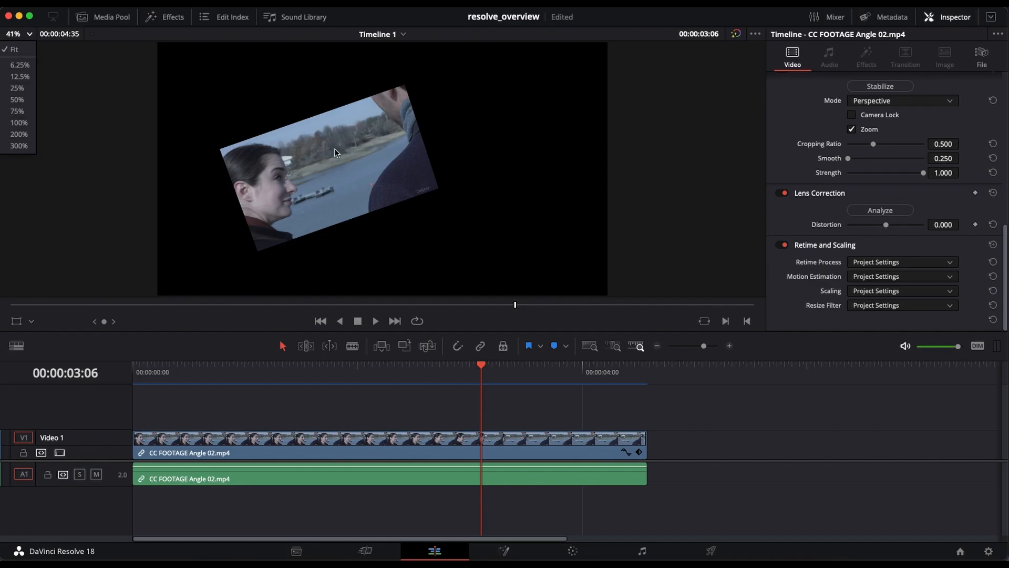
pyautogui.click(152, 183)
# - Reset the clip's Zoom, Position, Rotation Angle and Pitch to their default transform values
pyautogui.scroll(10, 973, 195)
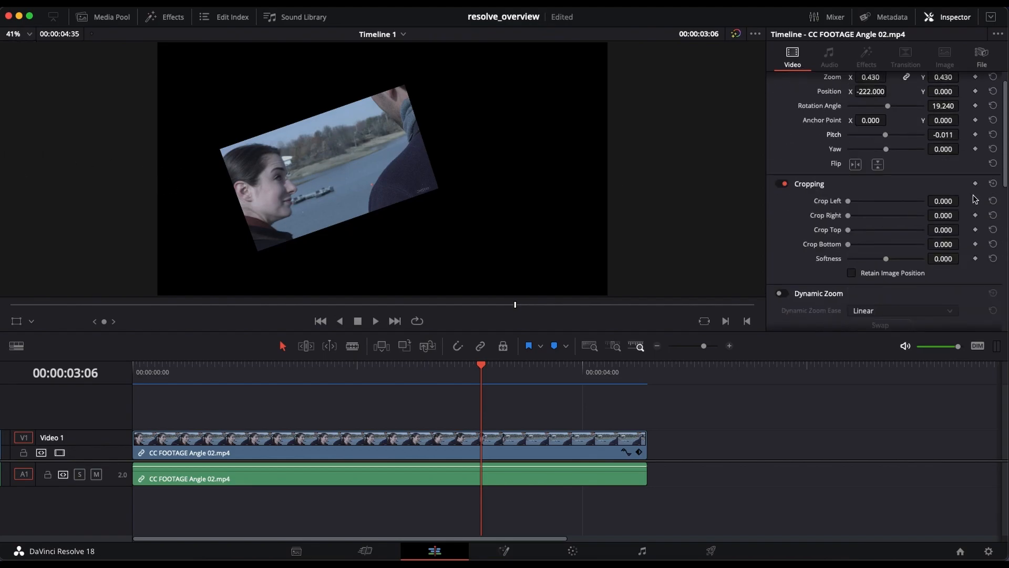
pyautogui.doubleClick(832, 100)
pyautogui.doubleClick(830, 113)
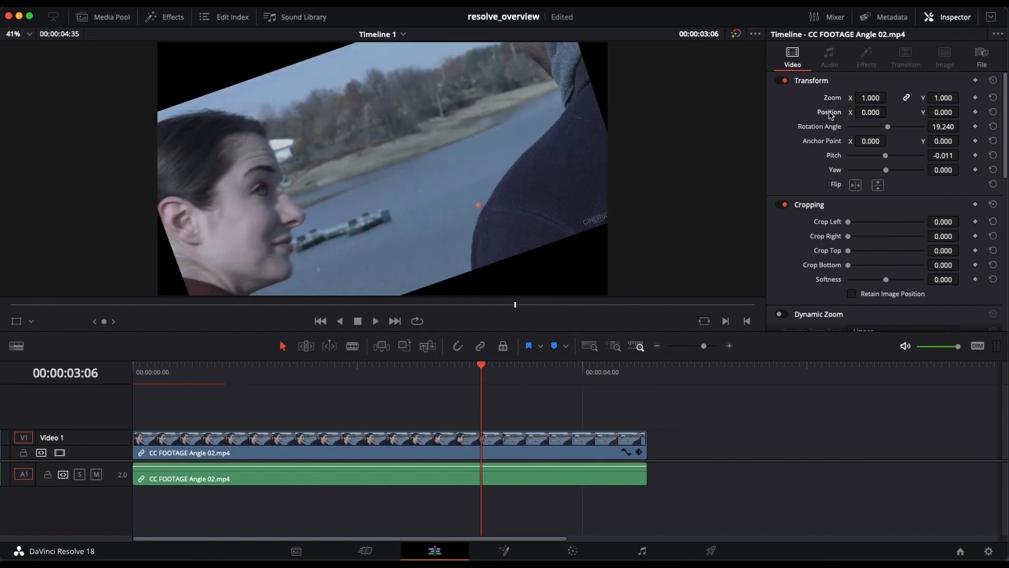
pyautogui.doubleClick(824, 129)
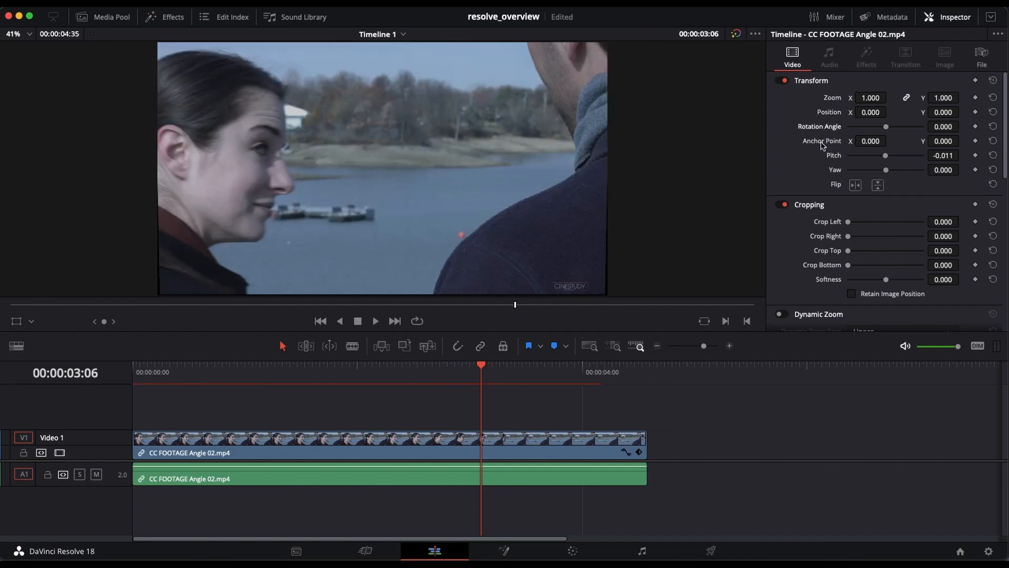
pyautogui.doubleClick(832, 156)
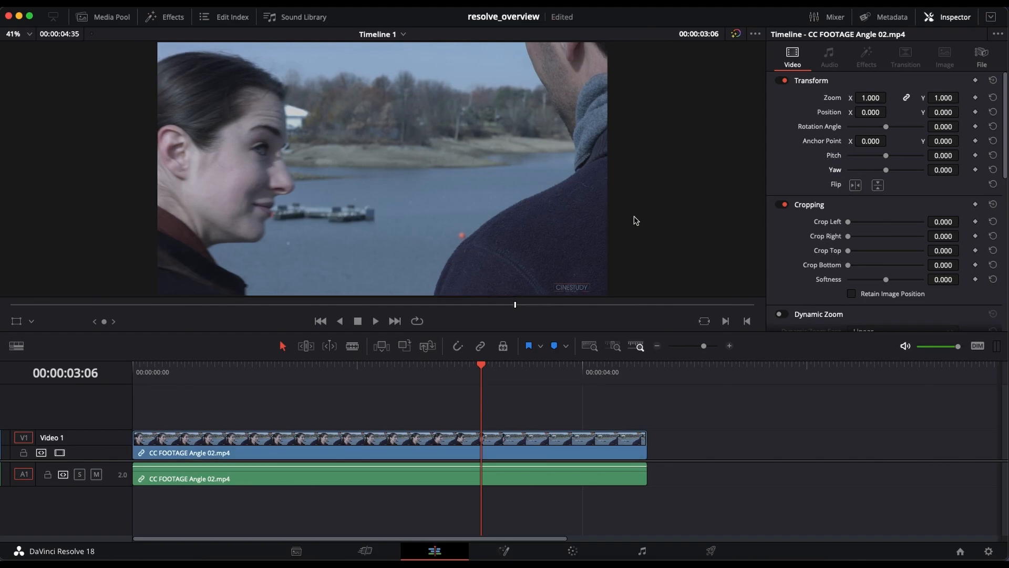
# - Move the playhead to 00:00:01:15 and set the timeline viewer's display scale to 6.25%
pyautogui.moveTo(485, 363); pyautogui.dragTo(273, 364)
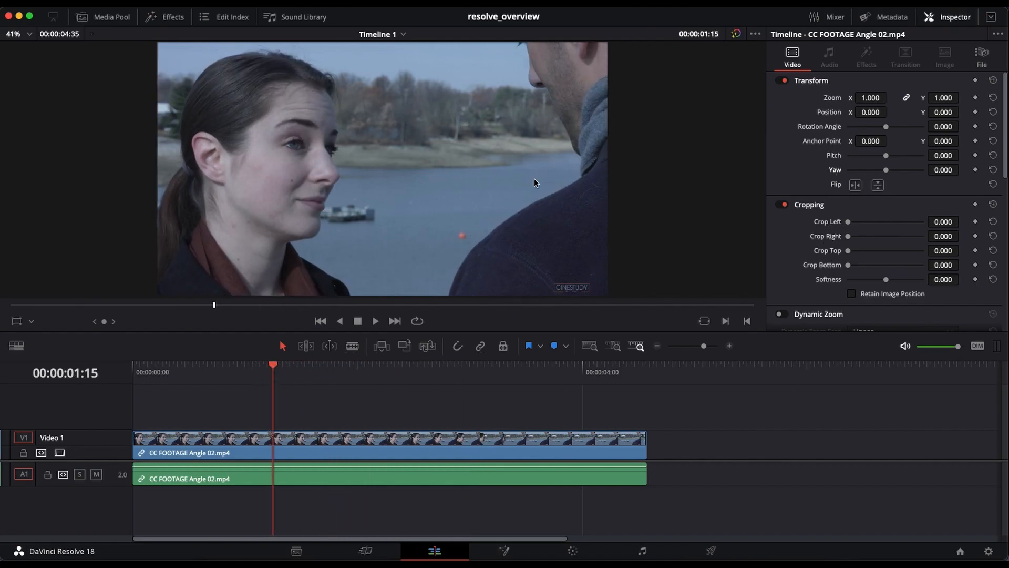
pyautogui.click(29, 35)
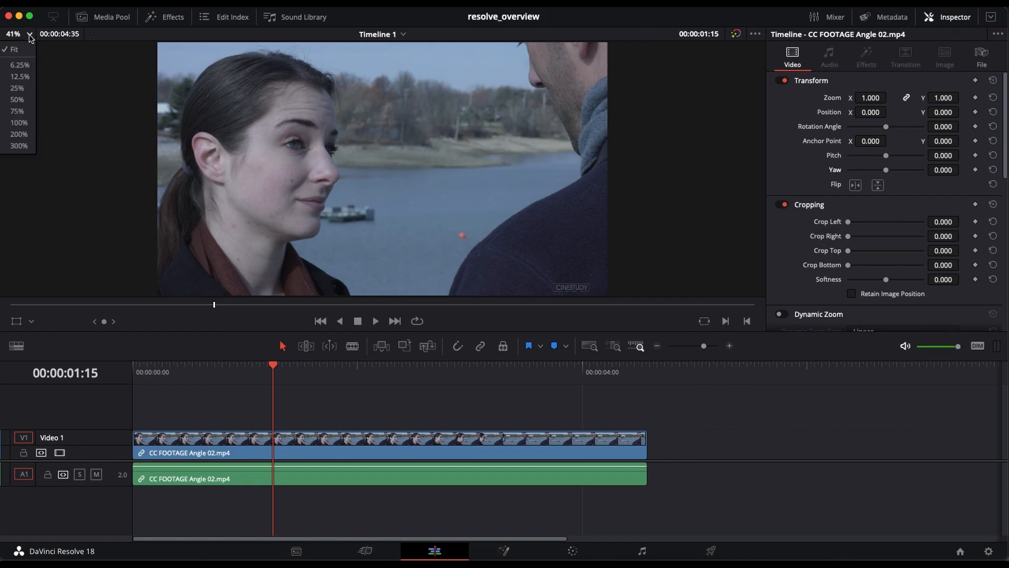
pyautogui.click(24, 69)
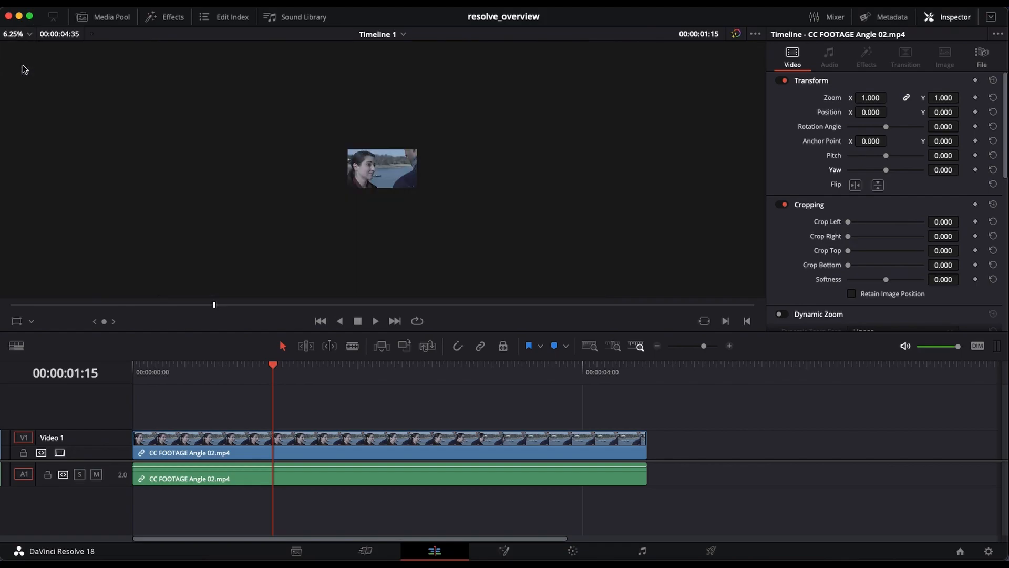
# - Try the timeline viewer's display scale at 100%, Fit and 50%, and leave it at 25%
pyautogui.click(29, 35)
pyautogui.click(18, 124)
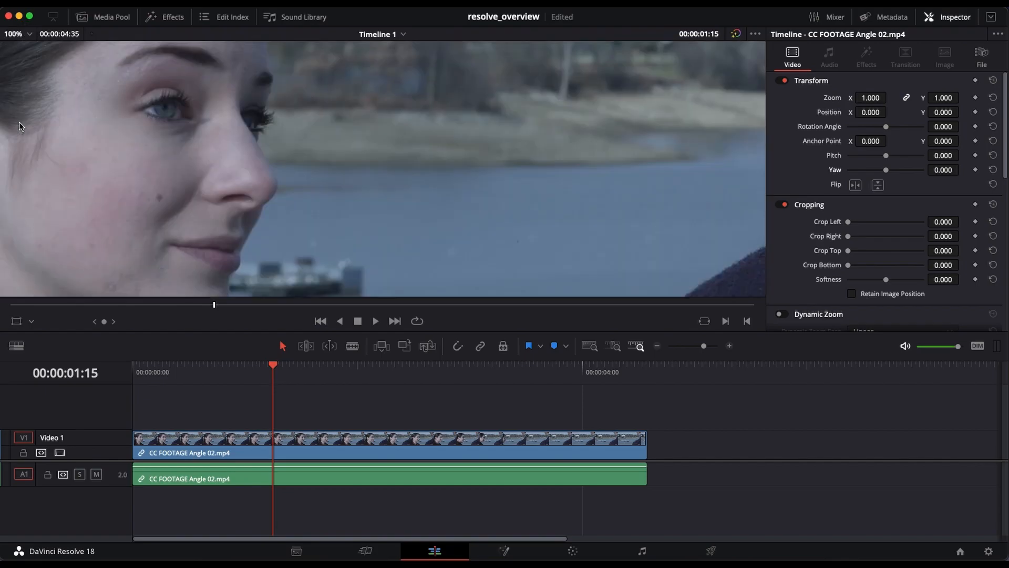
pyautogui.click(27, 34)
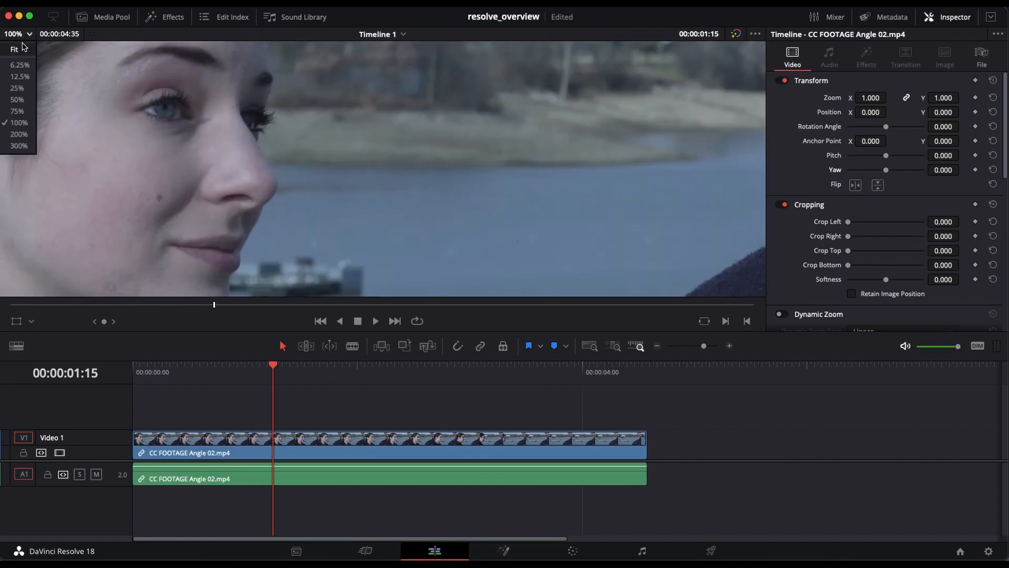
pyautogui.click(23, 53)
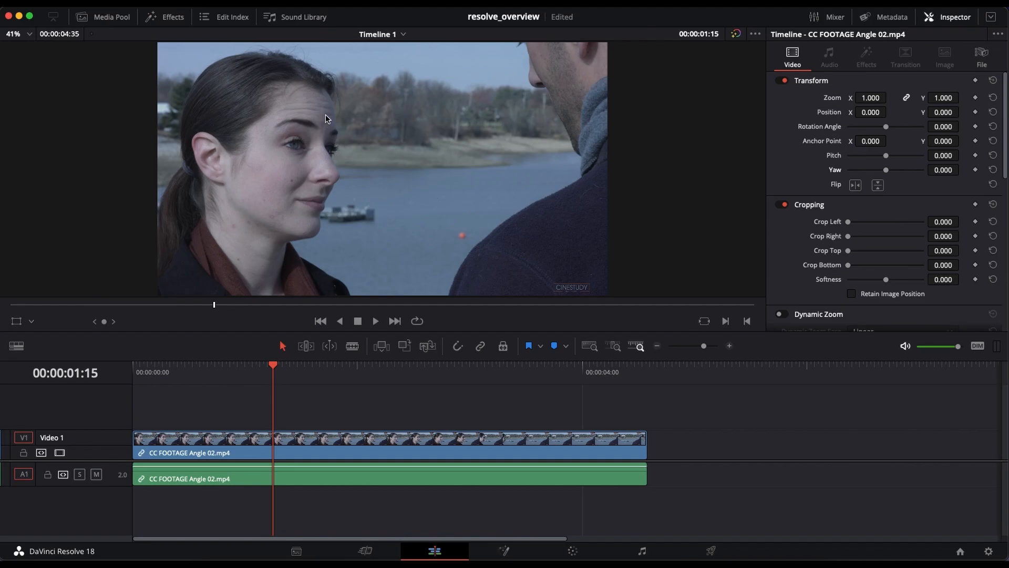
pyautogui.click(28, 35)
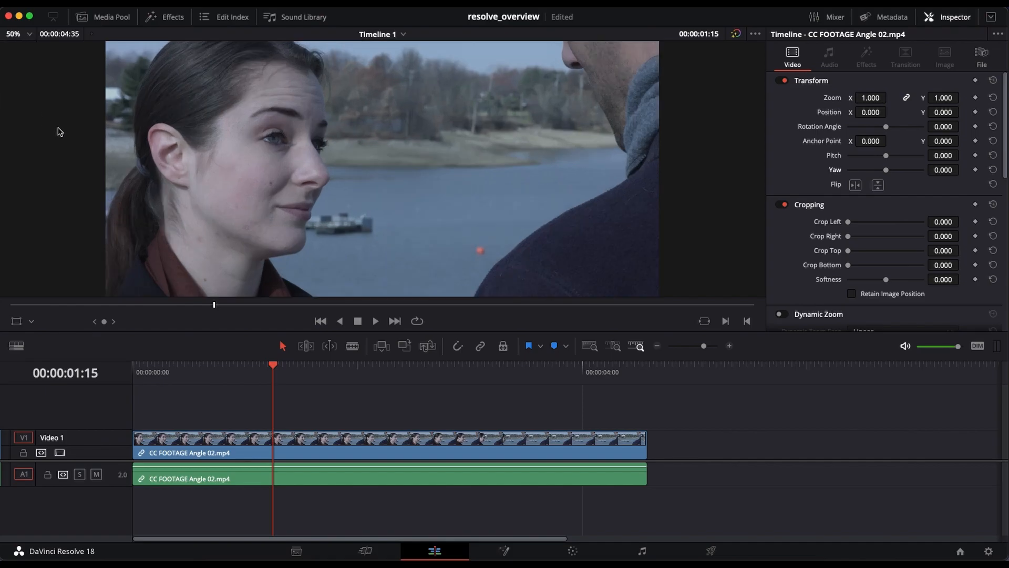
pyautogui.click(13, 34)
pyautogui.click(18, 77)
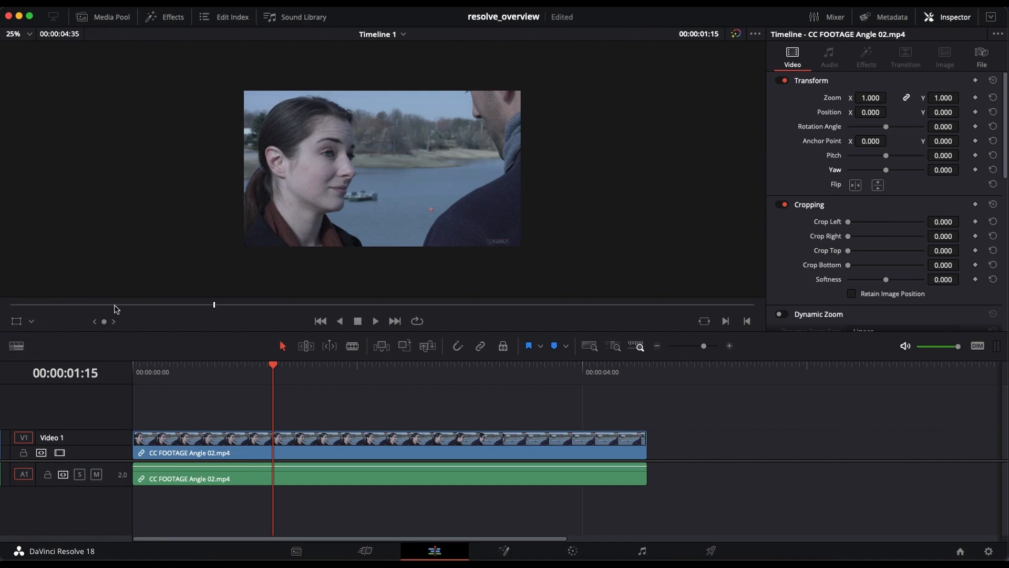
# - Show the Transform overlay in the timeline viewer and narrow the clip to a Zoom X of about 0.992
pyautogui.click(16, 322)
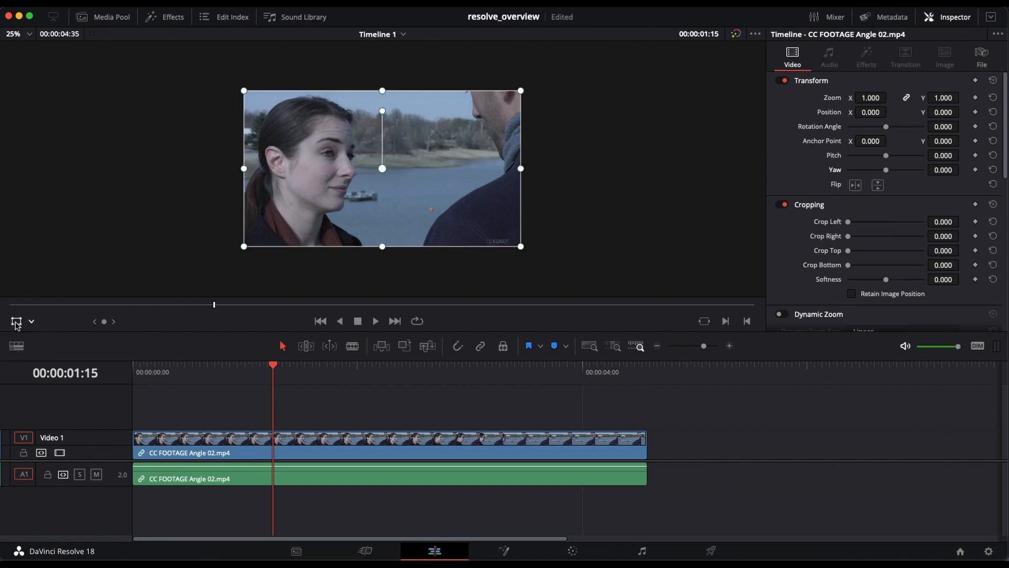
pyautogui.moveTo(243, 169)
pyautogui.mouseDown()
pyautogui.moveTo(303, 171)
pyautogui.moveTo(244, 181)
pyautogui.mouseUp()
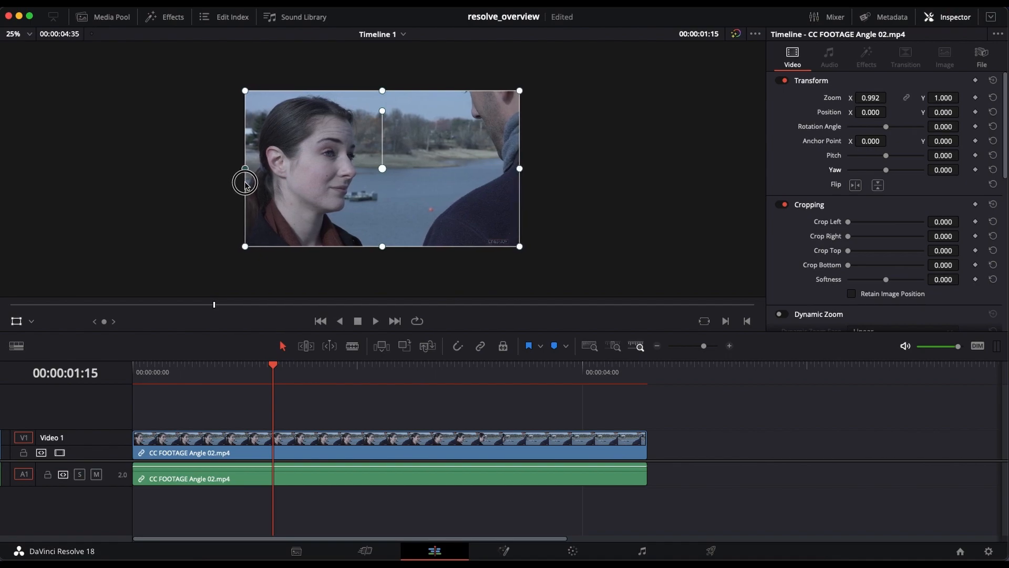
# - Use the viewer's Crop overlay to crop the clip's left side by about 1585, and return Crop Left to 0.000
pyautogui.click(31, 322)
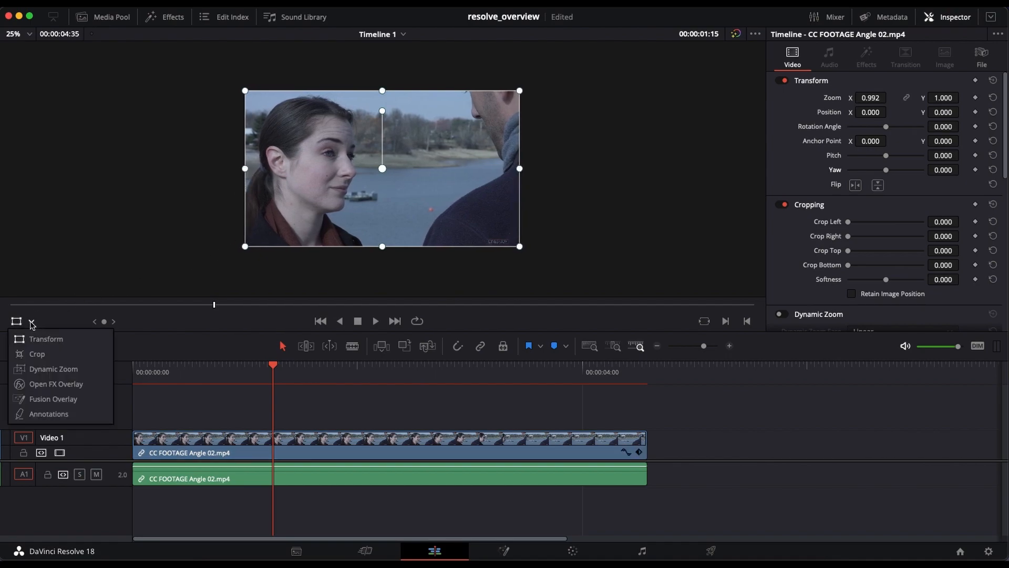
pyautogui.click(36, 354)
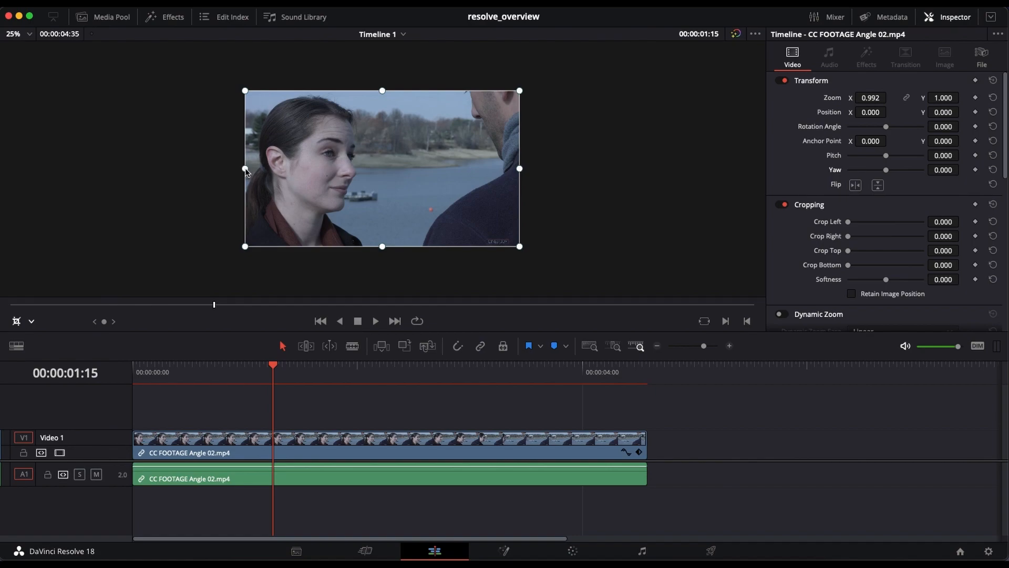
pyautogui.moveTo(245, 169)
pyautogui.mouseDown()
pyautogui.moveTo(386, 182)
pyautogui.moveTo(243, 182)
pyautogui.mouseUp()
pyautogui.moveTo(245, 168); pyautogui.dragTo(472, 175)
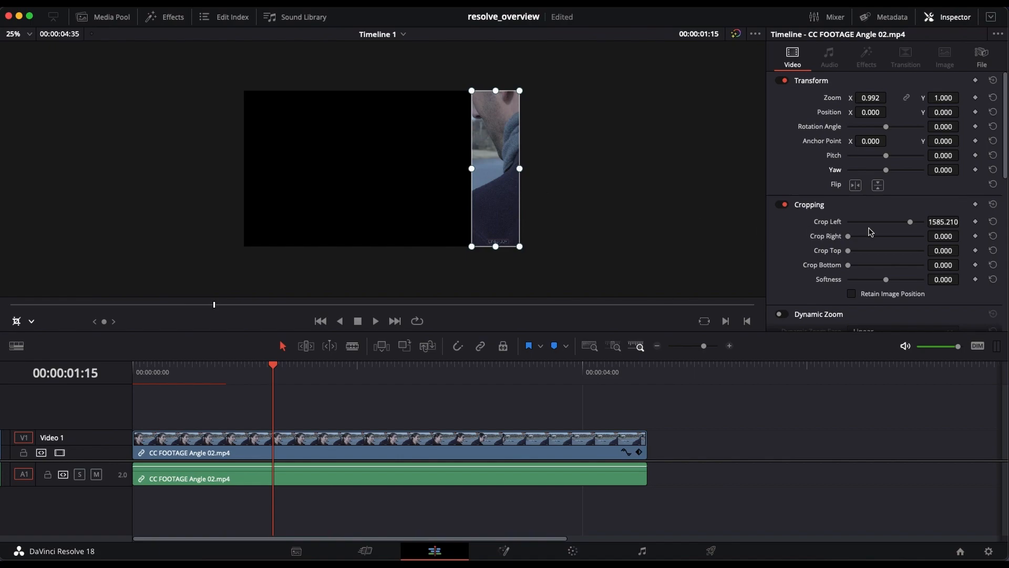
pyautogui.moveTo(911, 226); pyautogui.dragTo(835, 229)
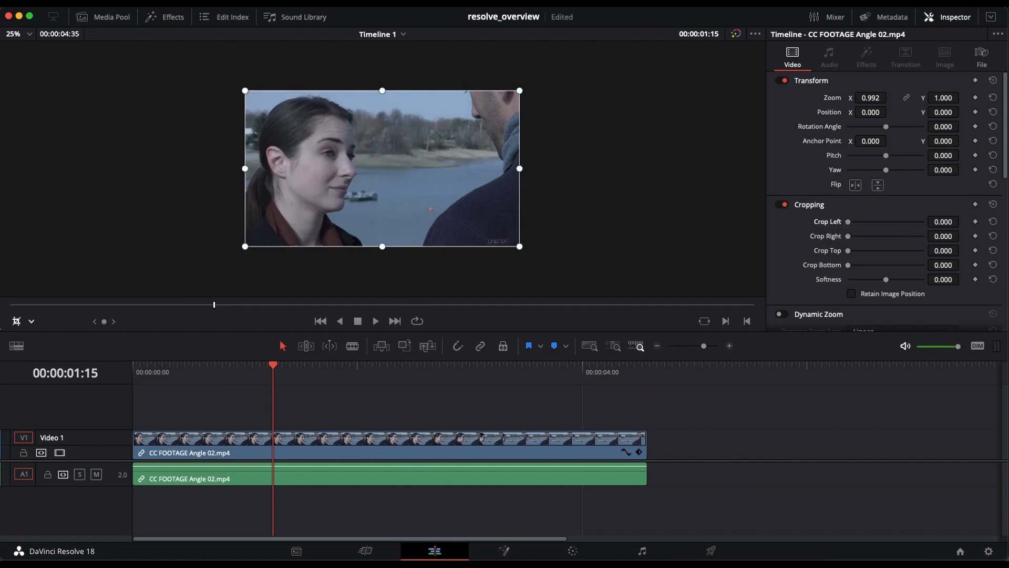
# - Switch the viewer overlay from Crop to Transform, reset the clip's Zoom to default and hide the overlay
pyautogui.click(17, 321)
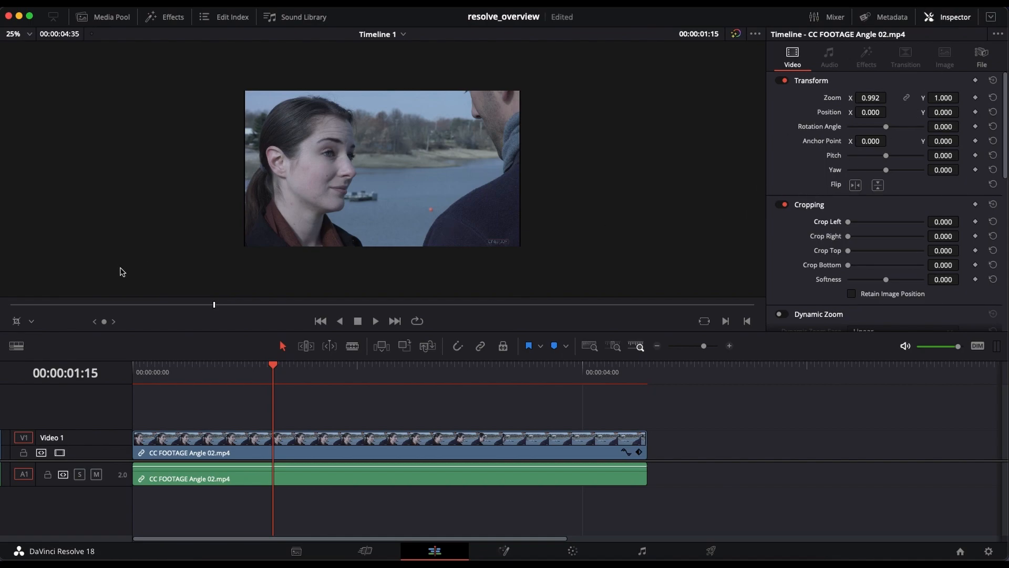
pyautogui.click(17, 321)
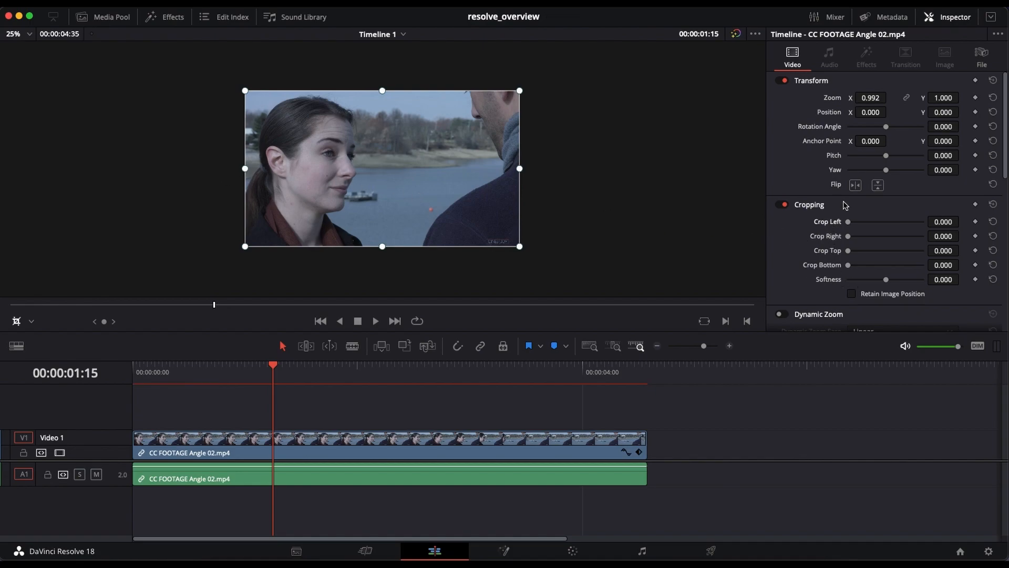
pyautogui.click(31, 321)
pyautogui.click(52, 338)
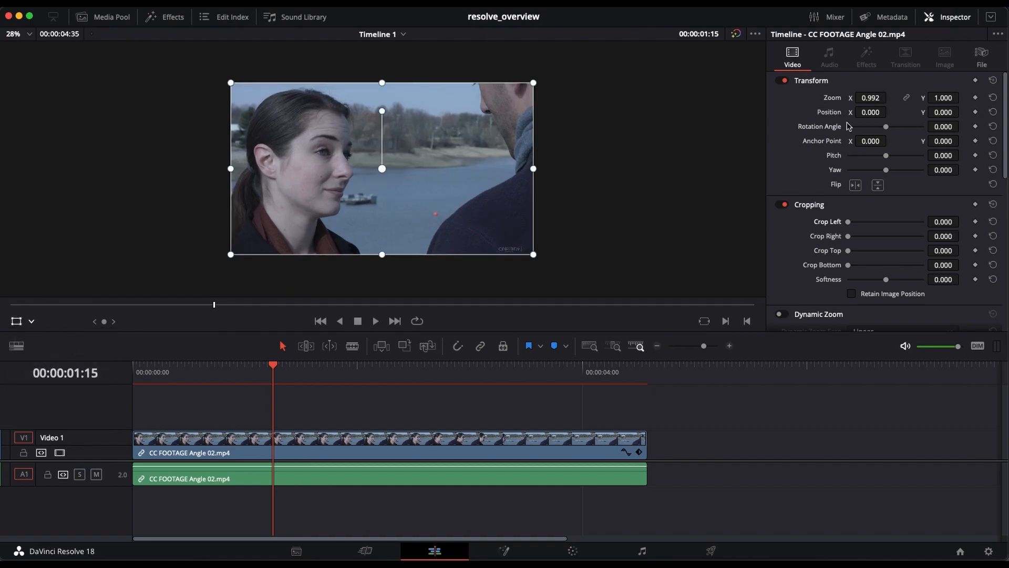
pyautogui.doubleClick(836, 98)
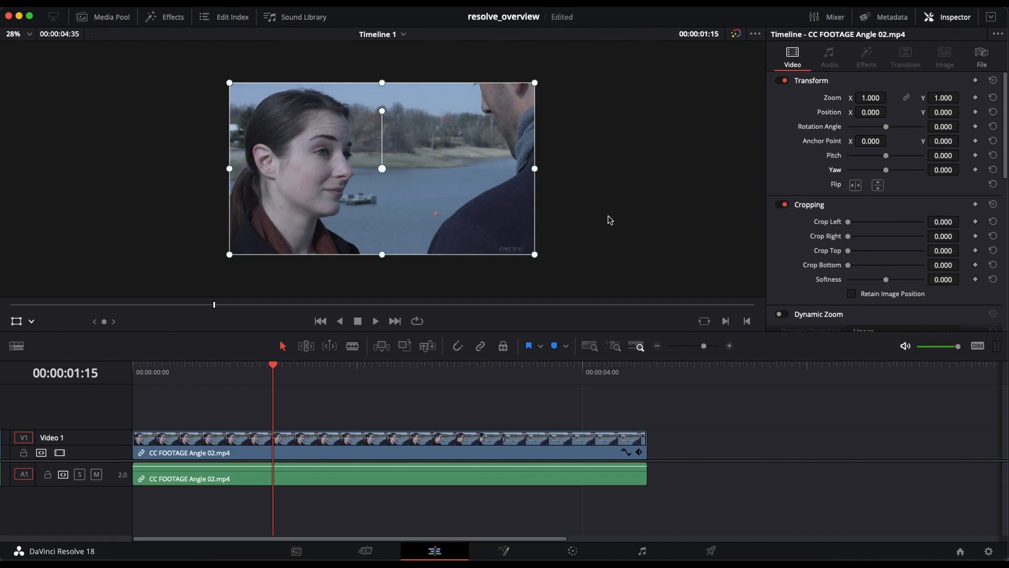
pyautogui.click(17, 321)
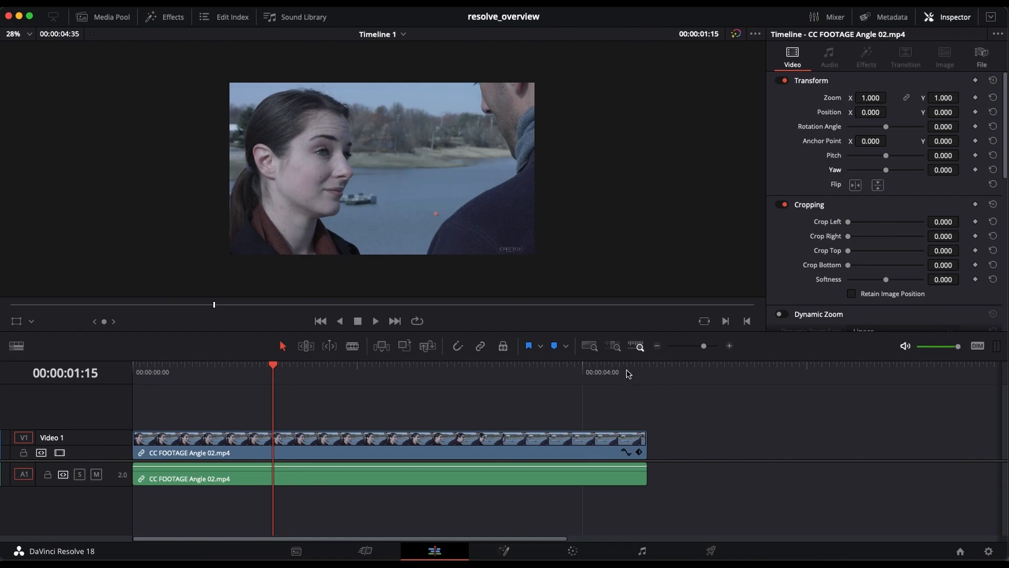
# - Hide the Inspector to show the source and timeline viewers side by side, and switch to the Fusion page
pyautogui.click(953, 20)
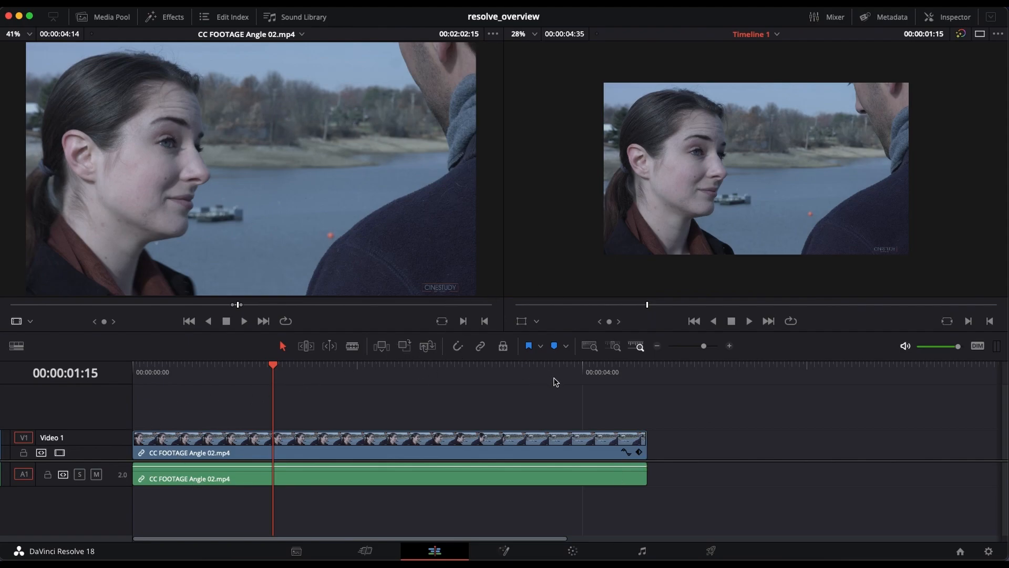
pyautogui.click(508, 555)
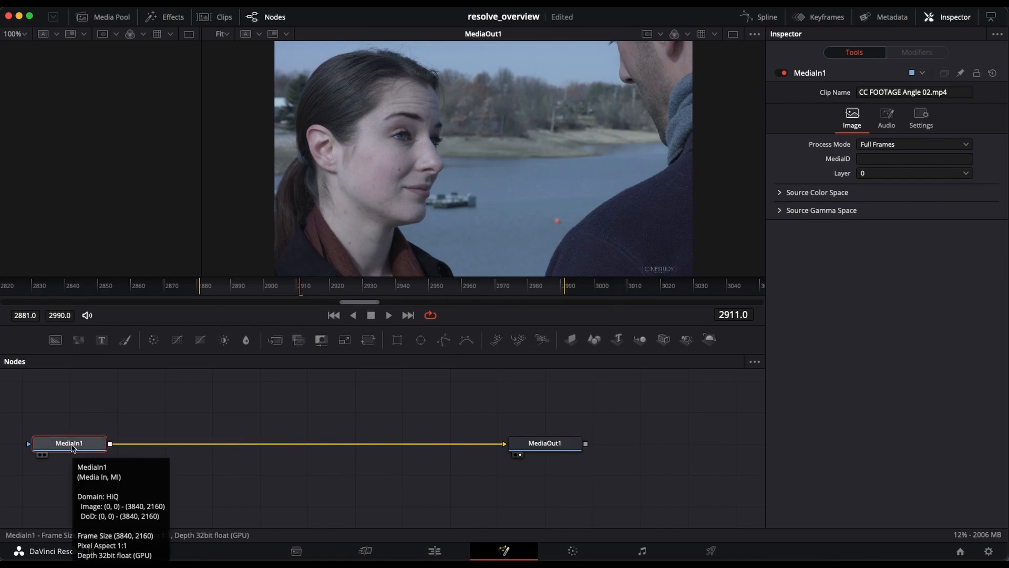
pyautogui.moveTo(544, 448)
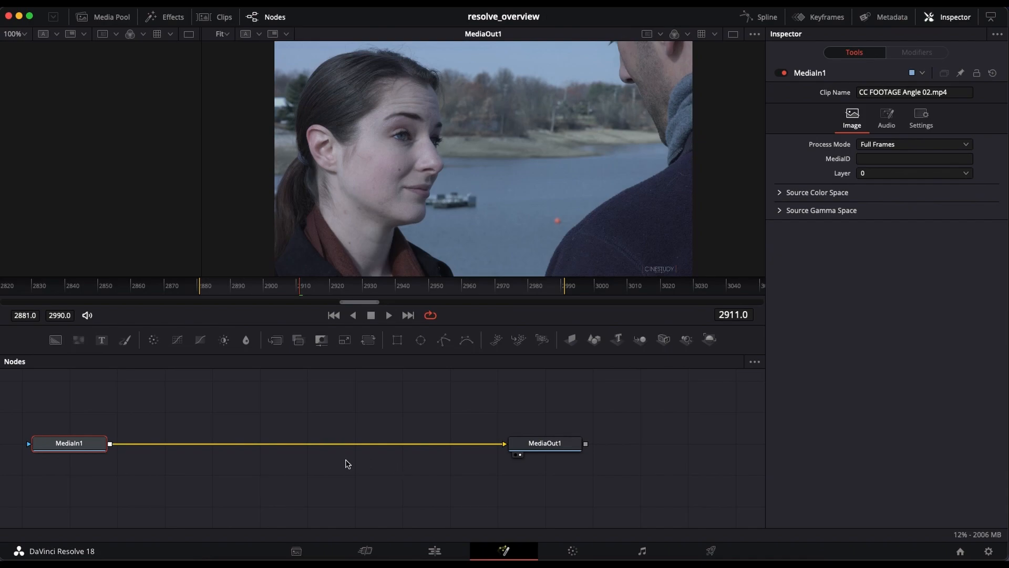
# - Merge a new Background node over MediaIn1 and arrange the nodes with Merge1 between MediaIn1 and MediaOut1 and Background1 below it
pyautogui.click(56, 341)
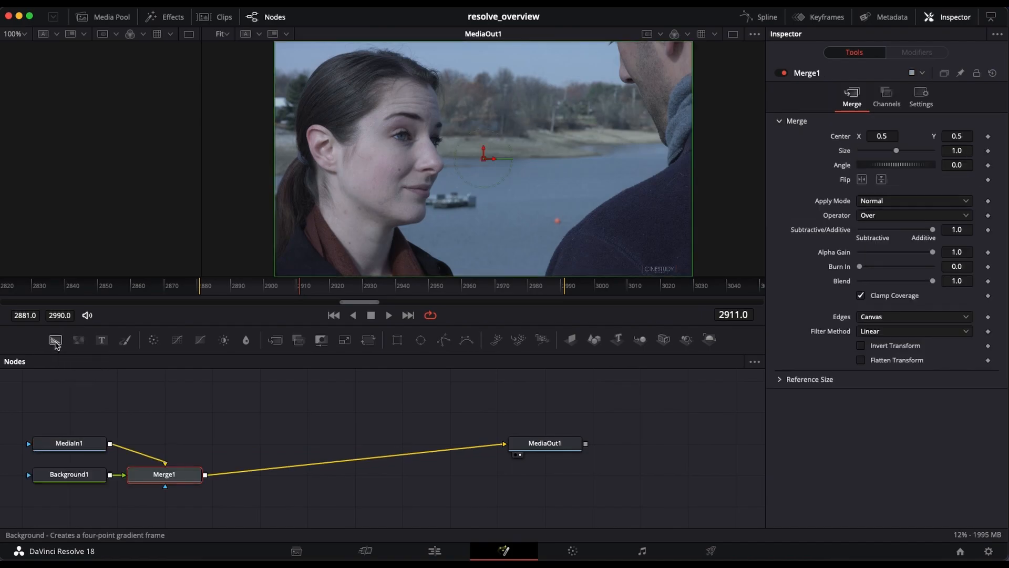
pyautogui.moveTo(63, 446); pyautogui.dragTo(84, 411)
pyautogui.moveTo(167, 476); pyautogui.dragTo(238, 412)
pyautogui.moveTo(62, 484); pyautogui.dragTo(229, 483)
pyautogui.moveTo(546, 445); pyautogui.dragTo(539, 414)
pyautogui.moveTo(108, 408); pyautogui.dragTo(99, 408)
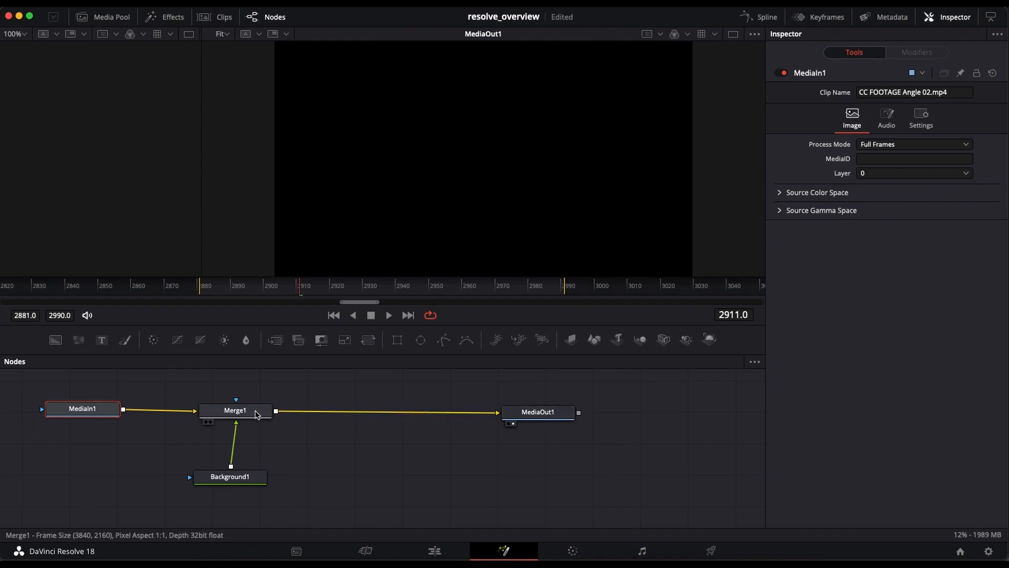
# - Align Background1 under Merge1 and give it a yellow solid color (Red 1.0, Green 0.984313, Blue 0.0) with Alpha 0.0
pyautogui.moveTo(254, 410)
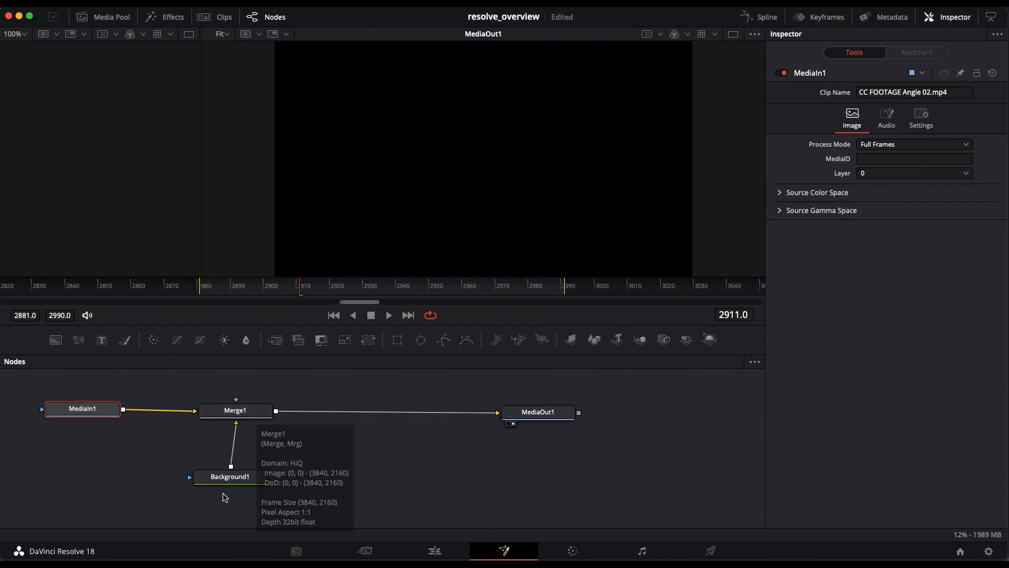
pyautogui.click(235, 480)
pyautogui.moveTo(235, 480); pyautogui.dragTo(240, 480)
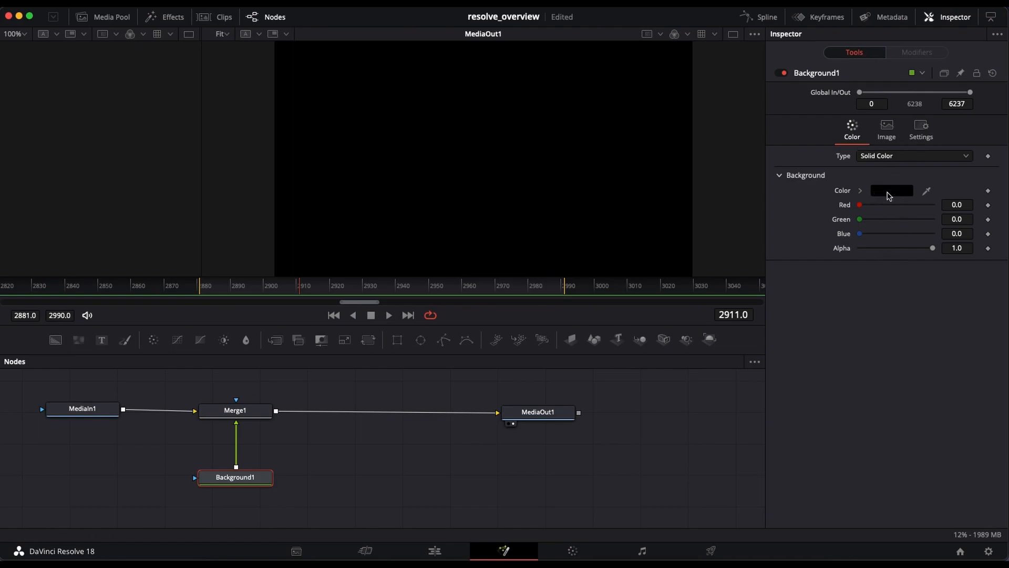
pyautogui.click(888, 192)
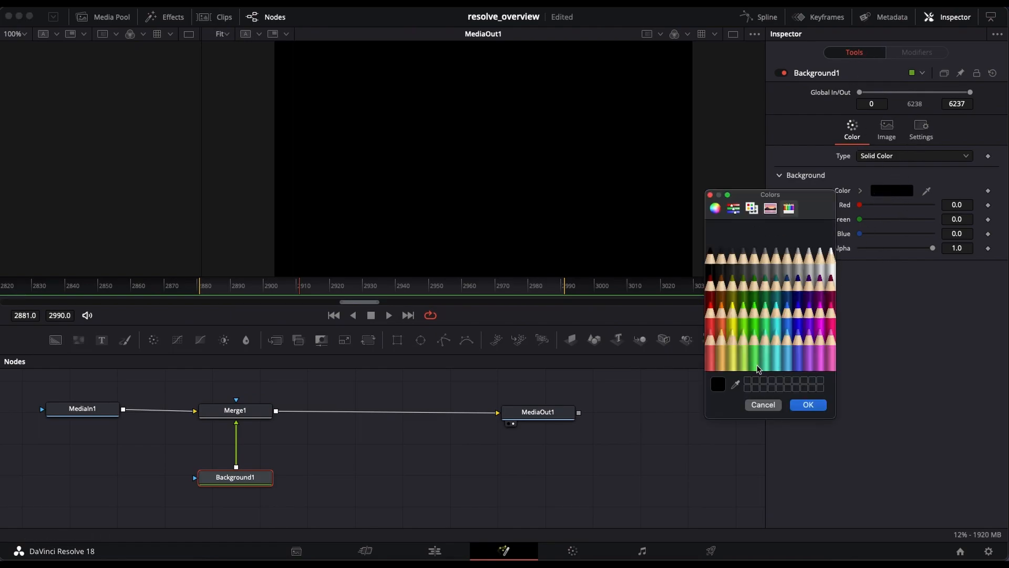
pyautogui.click(730, 320)
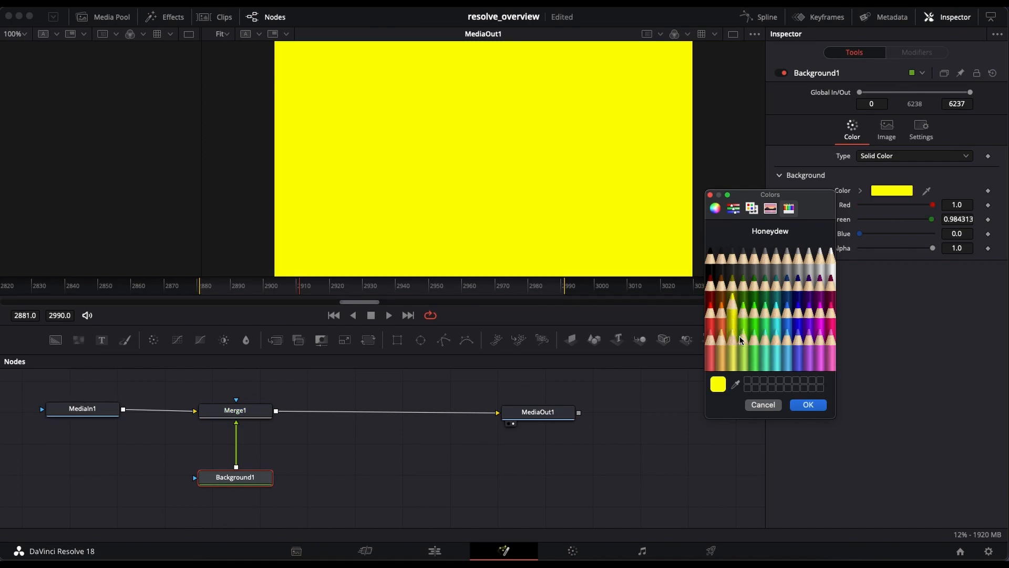
pyautogui.click(809, 405)
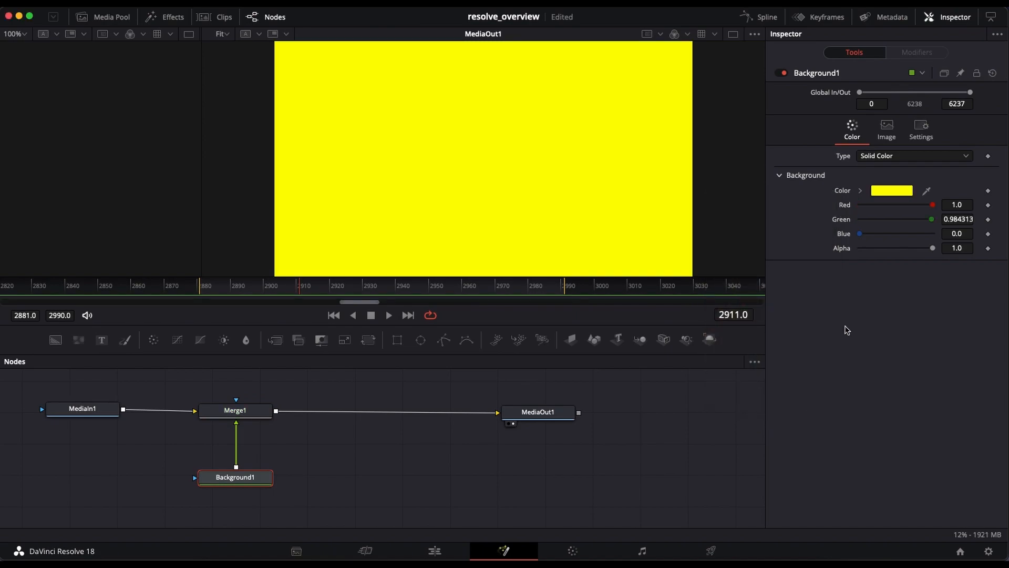
pyautogui.moveTo(929, 248); pyautogui.dragTo(816, 257)
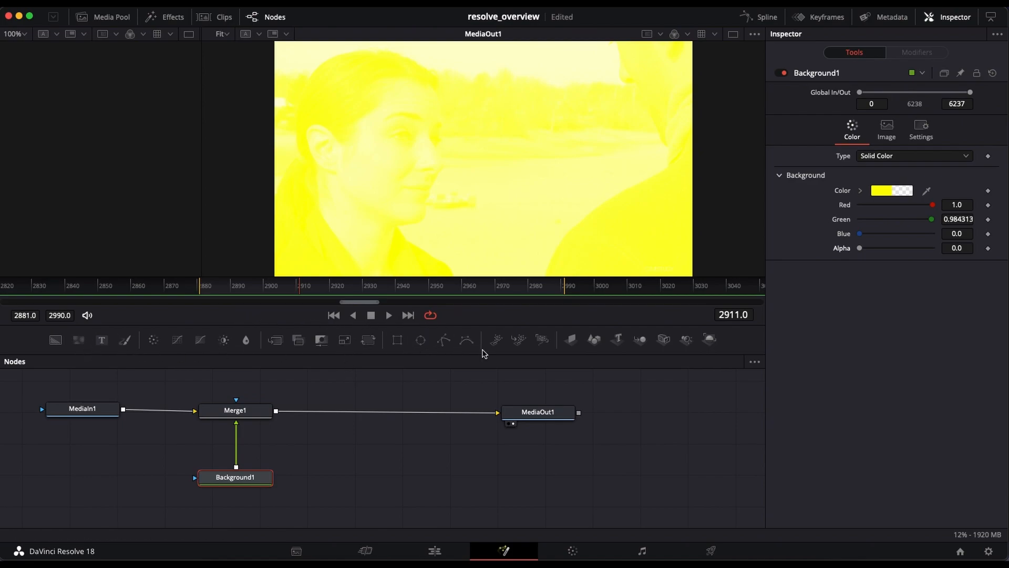
# - Add an Ellipse mask to Background1 and place its node beside Background1 on the input side
pyautogui.click(420, 341)
pyautogui.moveTo(250, 452); pyautogui.dragTo(128, 485)
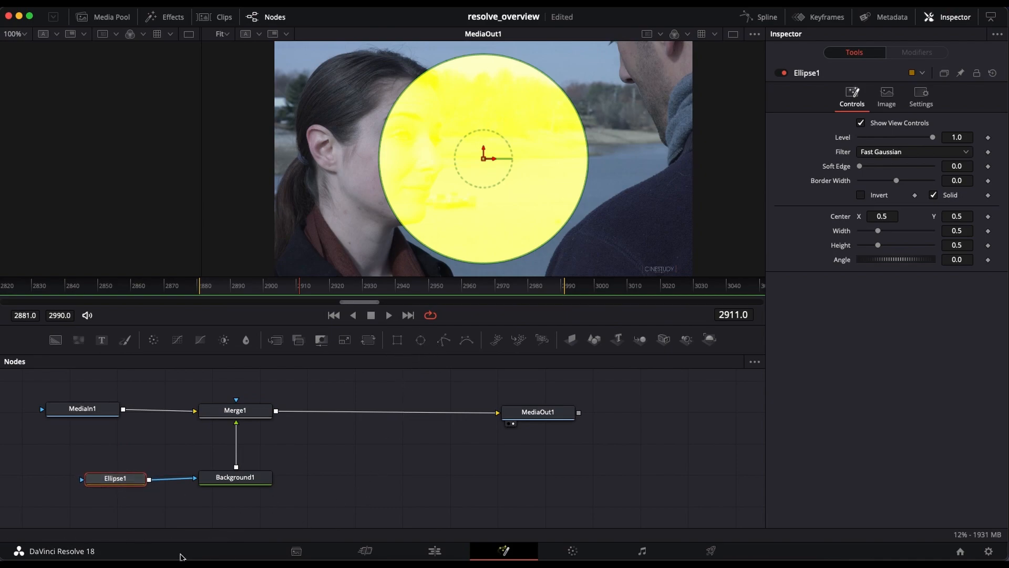
pyautogui.moveTo(134, 480); pyautogui.dragTo(134, 477)
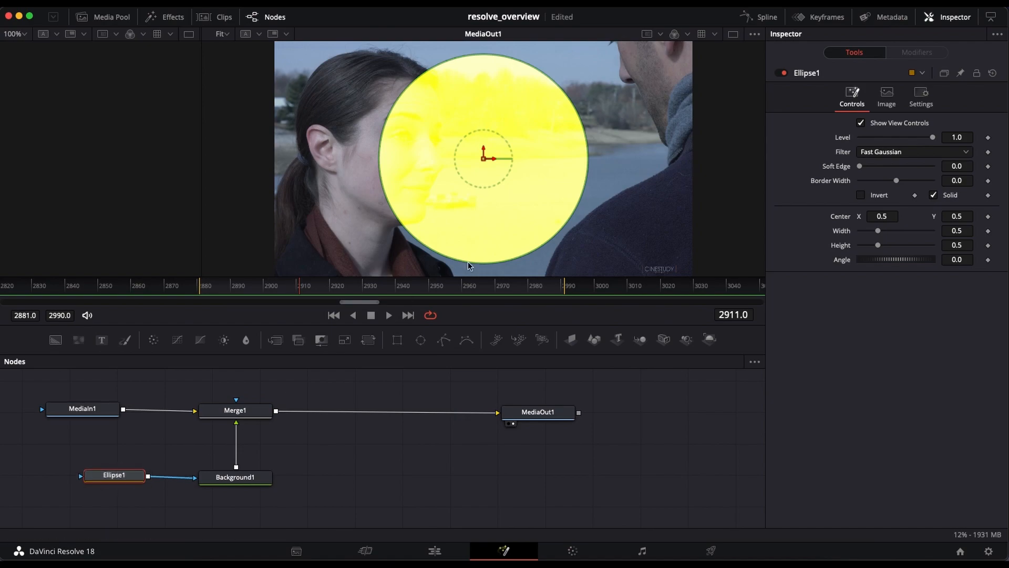
# - Fit the ellipse over the woman's face with Center about X 0.281, Y 0.556, Width 0.331 and Height 0.378
pyautogui.moveTo(483, 157)
pyautogui.mouseDown()
pyautogui.moveTo(492, 158)
pyautogui.moveTo(471, 157)
pyautogui.mouseUp()
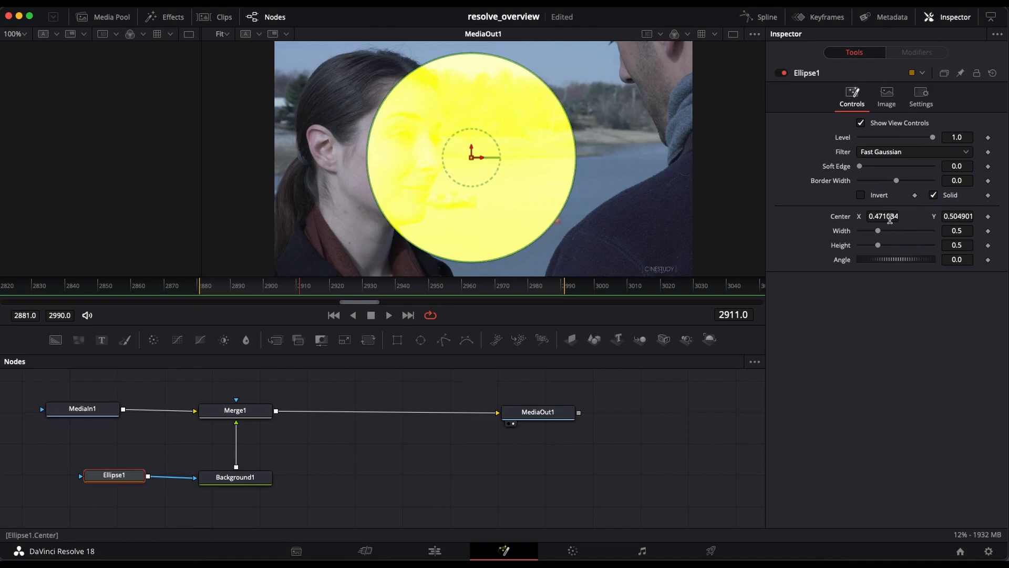
pyautogui.moveTo(874, 214); pyautogui.dragTo(818, 218)
pyautogui.moveTo(966, 216); pyautogui.dragTo(992, 210)
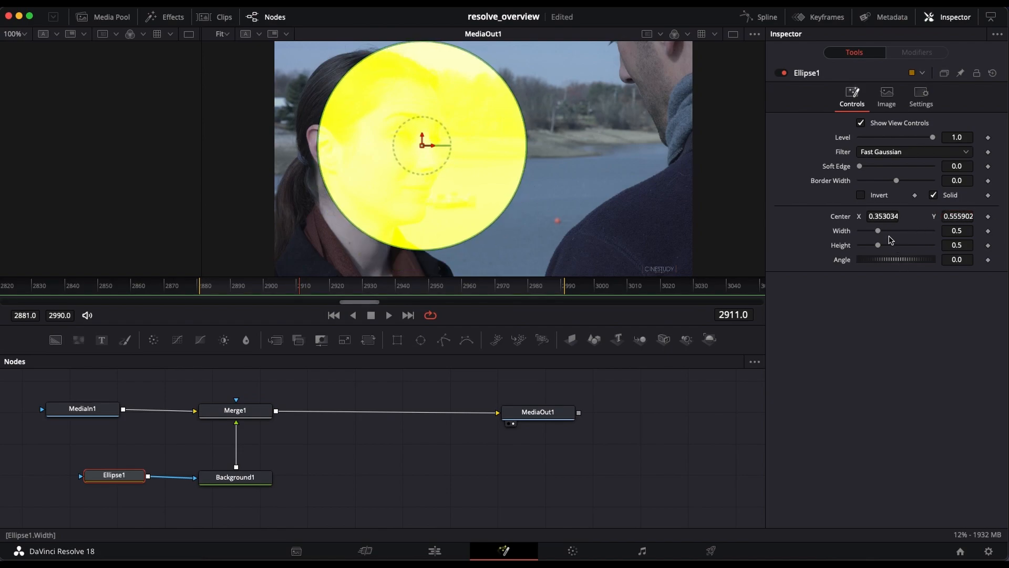
pyautogui.moveTo(879, 234); pyautogui.dragTo(842, 220)
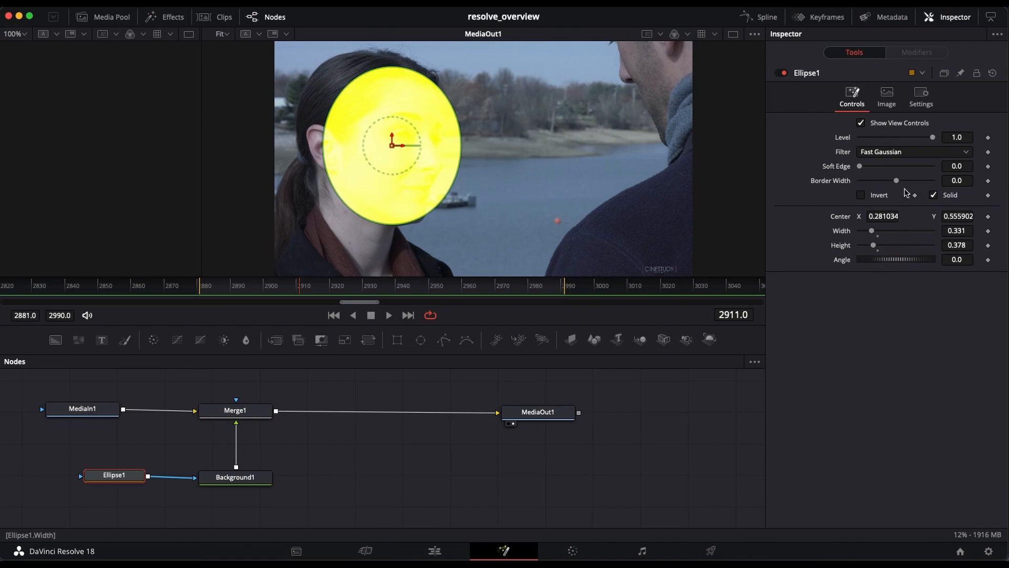
# - Set the ellipse mask's Filter to Box and invert the mask
pyautogui.click(905, 154)
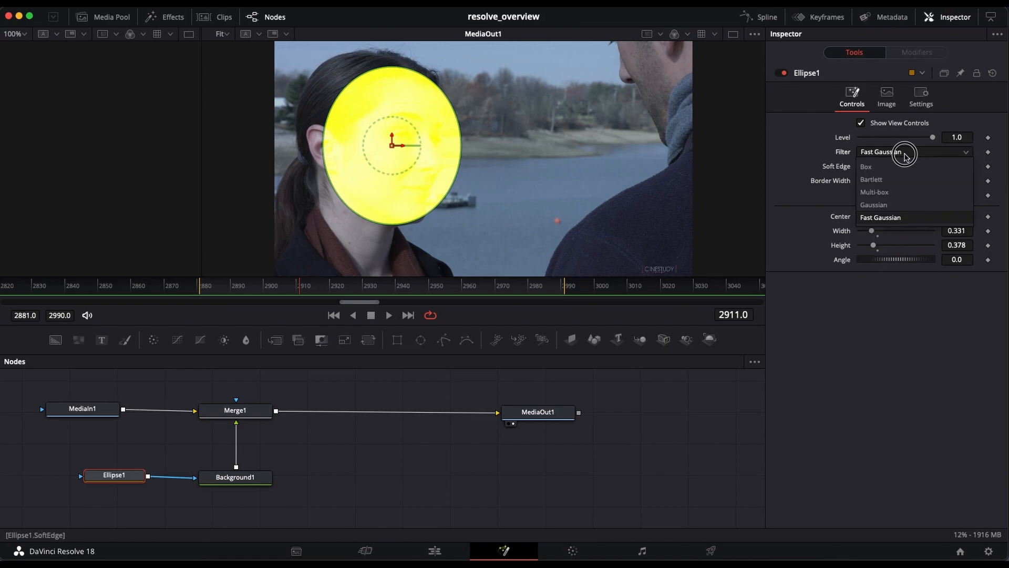
pyautogui.click(893, 167)
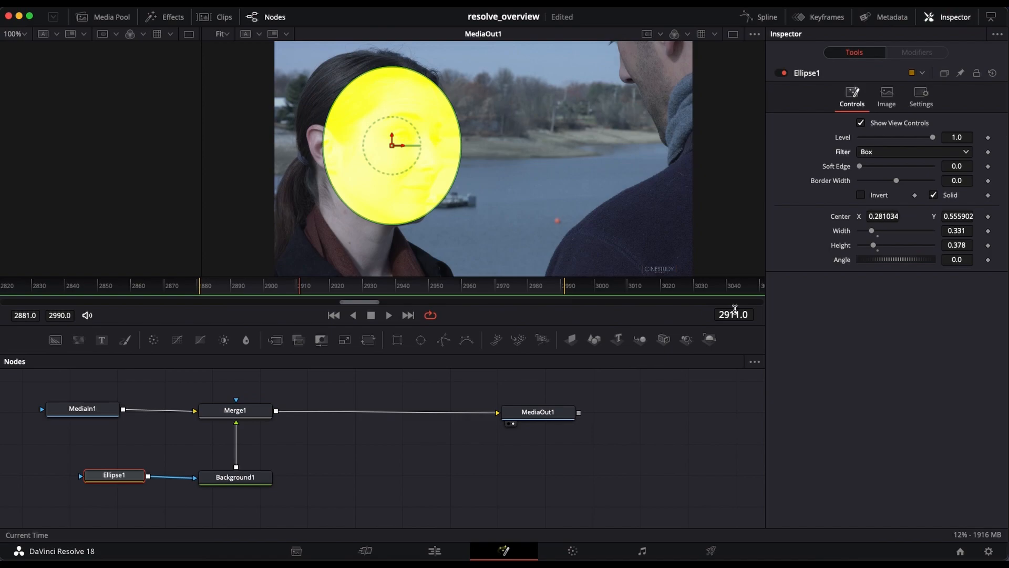
pyautogui.click(861, 196)
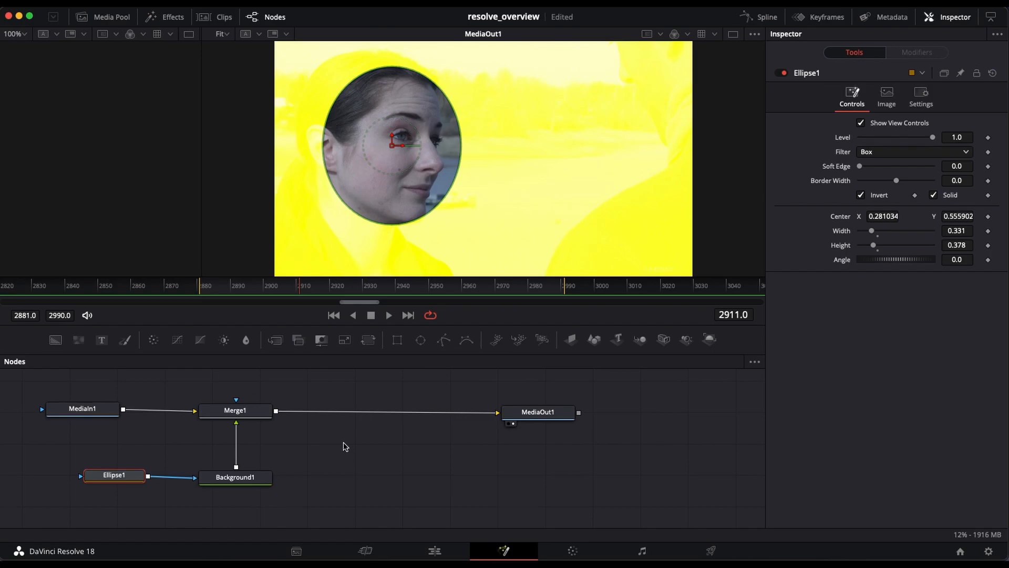
# - Add a Text node, insert it between Merge1 and MediaOut1, and align it with them in the node graph
pyautogui.click(102, 345)
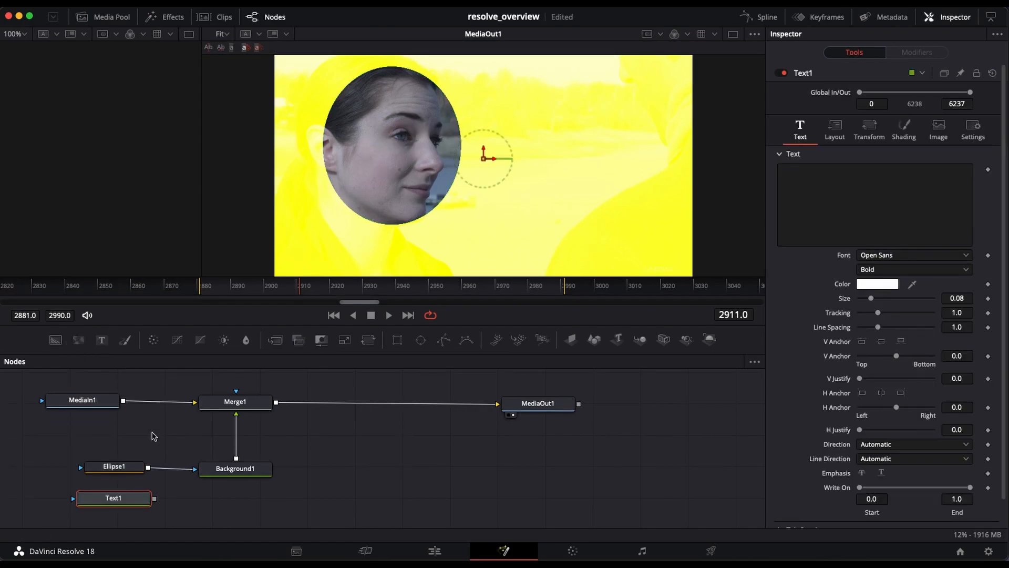
pyautogui.moveTo(132, 496); pyautogui.dragTo(433, 461)
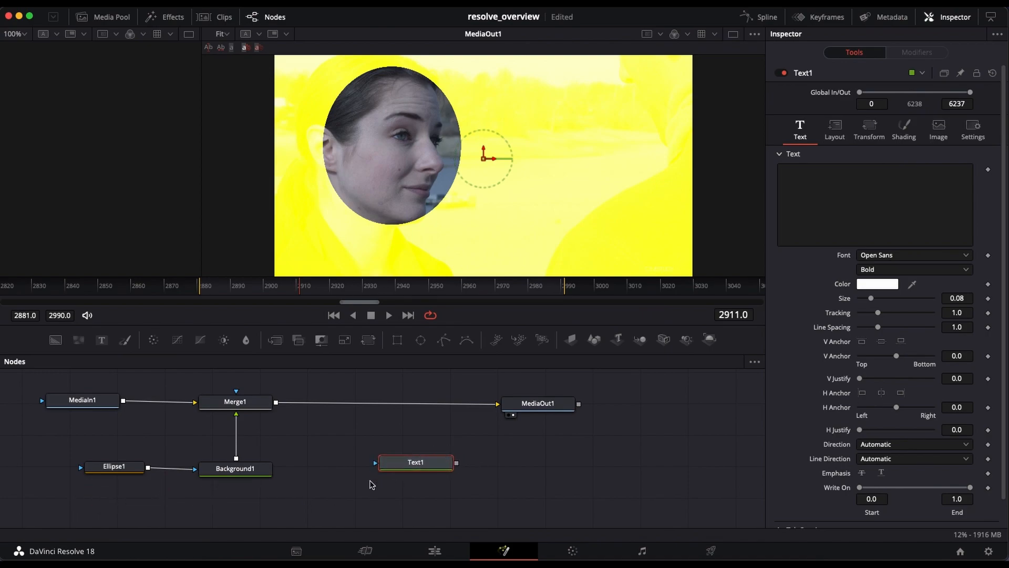
pyautogui.moveTo(409, 464); pyautogui.dragTo(386, 424)
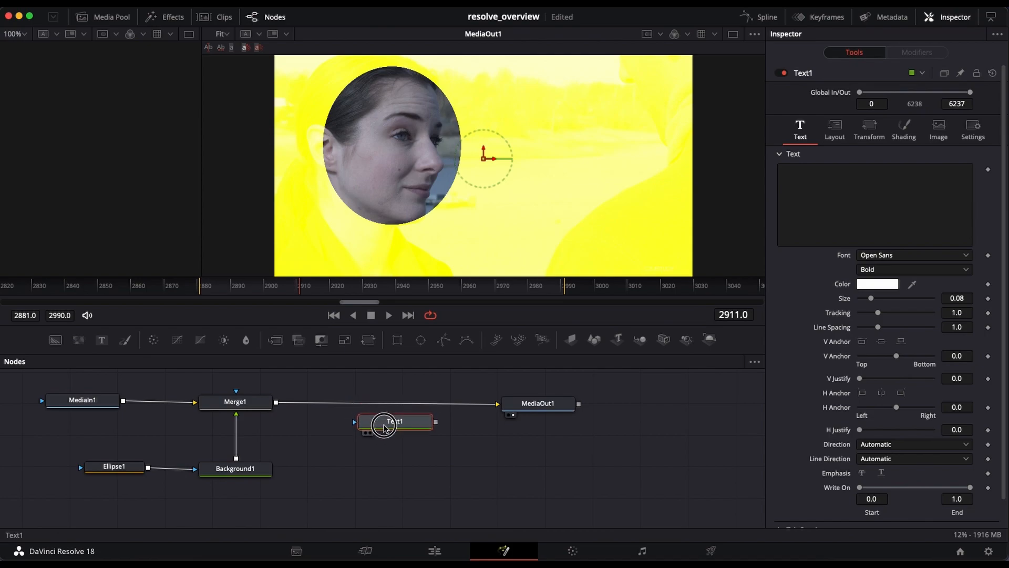
pyautogui.moveTo(469, 409); pyautogui.dragTo(415, 409)
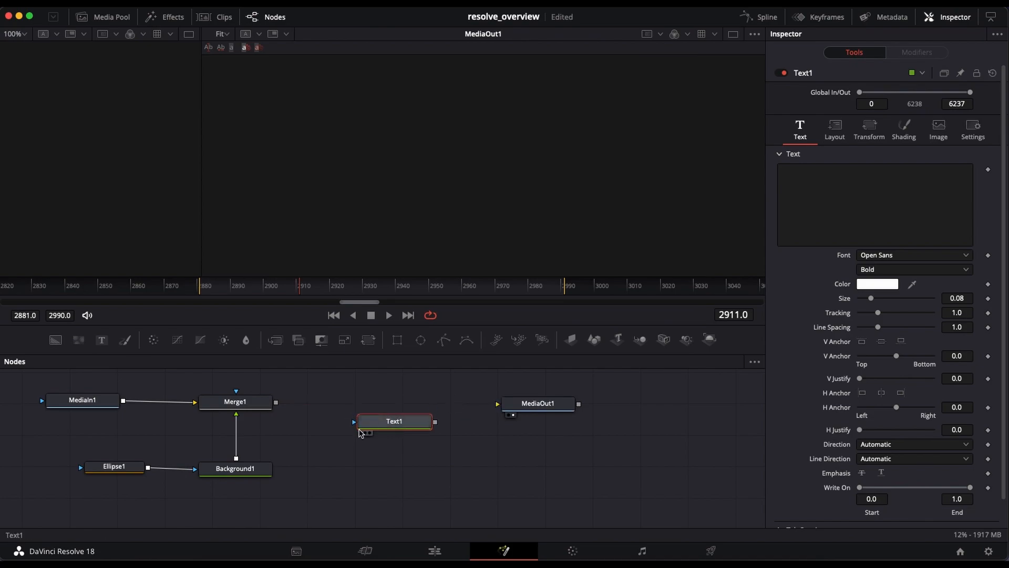
pyautogui.moveTo(276, 403); pyautogui.dragTo(356, 422)
pyautogui.moveTo(435, 421); pyautogui.dragTo(497, 409)
pyautogui.moveTo(398, 423)
pyautogui.mouseDown()
pyautogui.moveTo(397, 395)
pyautogui.moveTo(398, 406)
pyautogui.mouseUp()
# - Enter "TEXT" as the content of Text1 and place its node below the line between Merge1 and MediaOut1
pyautogui.click(829, 180)
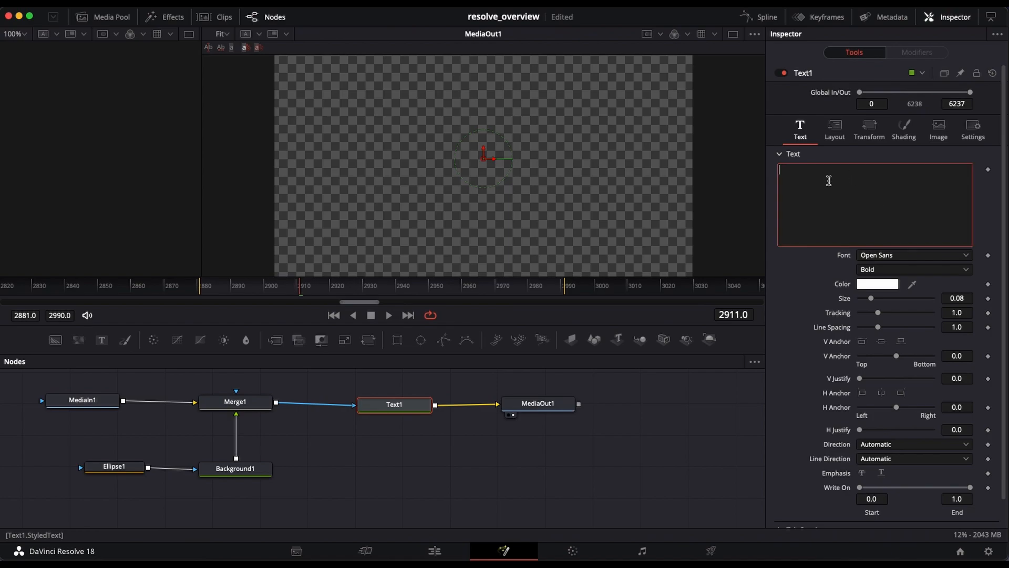
pyautogui.write('TEXT')
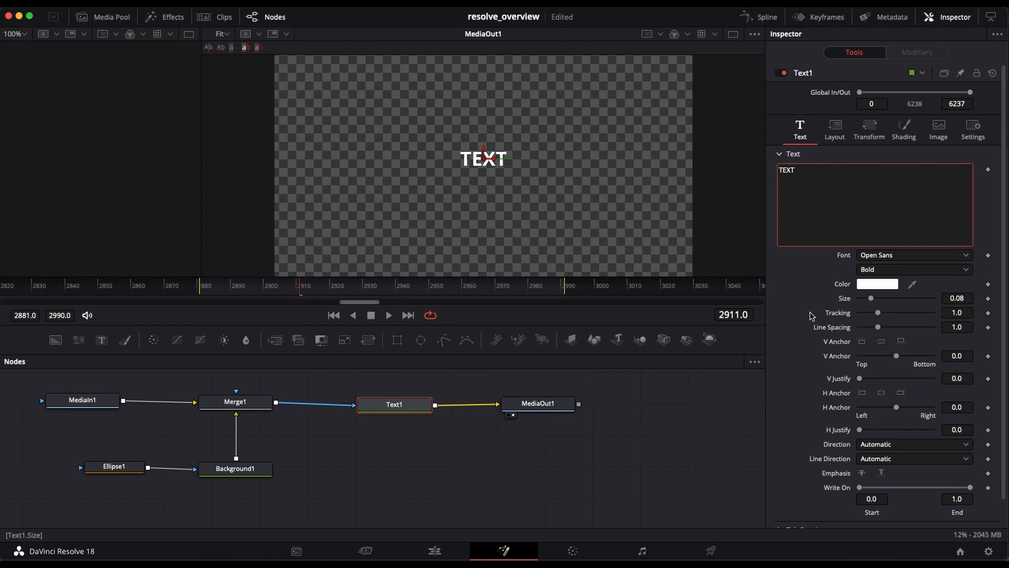
pyautogui.click(662, 462)
pyautogui.click(434, 427)
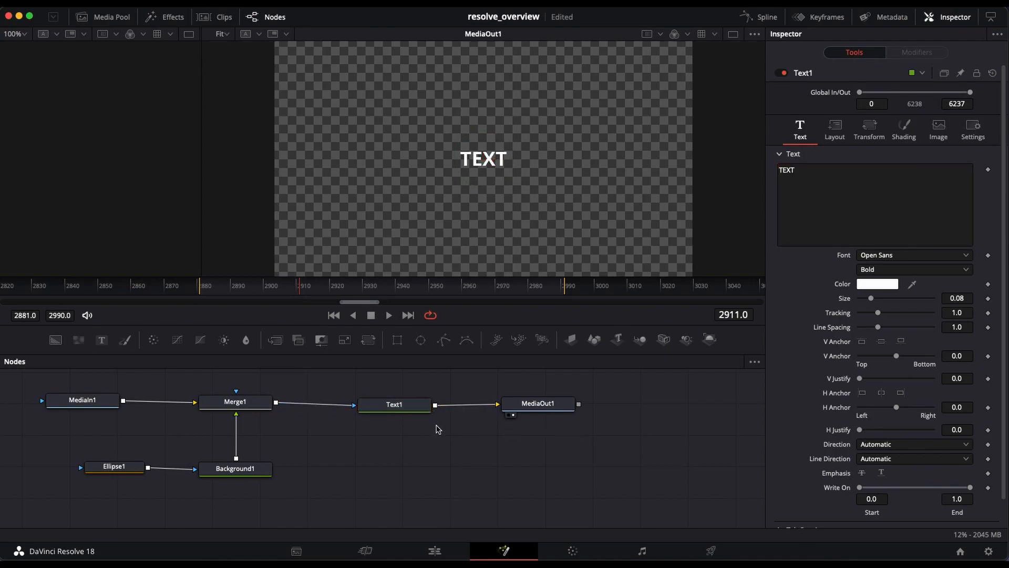
pyautogui.click(515, 410)
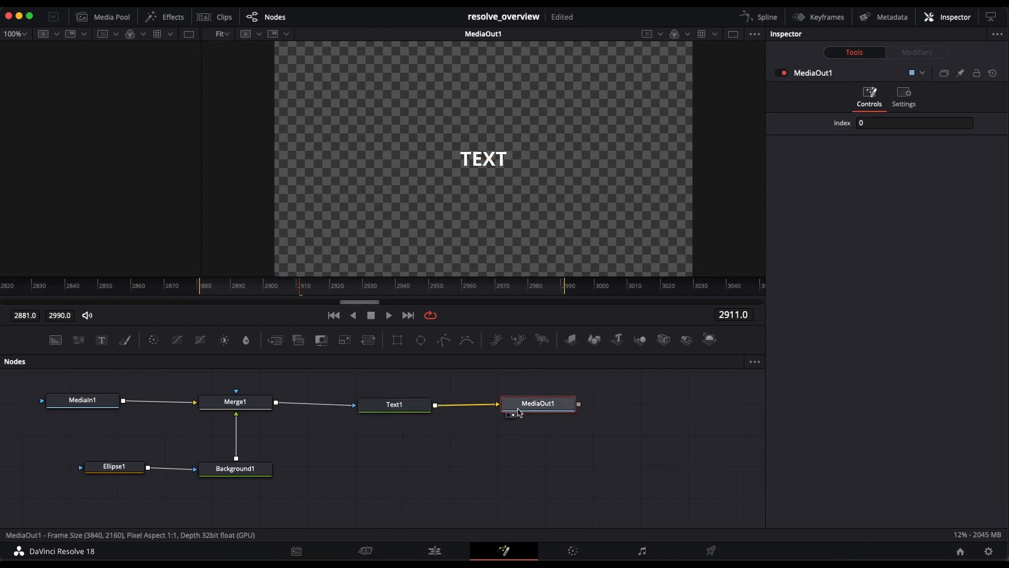
pyautogui.click(236, 404)
pyautogui.moveTo(394, 409); pyautogui.dragTo(377, 478)
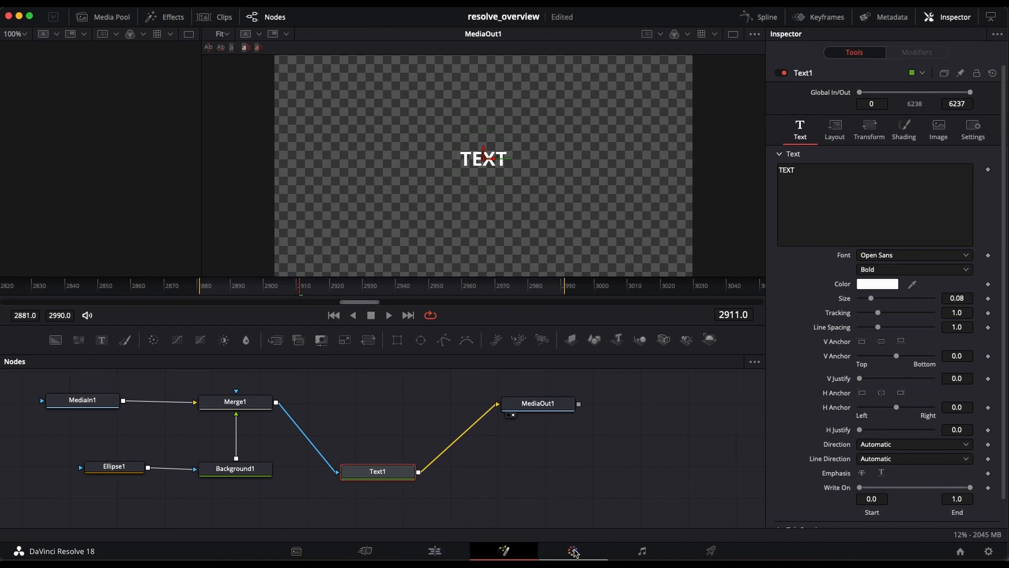
# - Delete the Merge1, Background1, Text1 and Ellipse1 nodes and connect MediaIn1 directly to MediaOut1
pyautogui.moveTo(474, 517); pyautogui.dragTo(159, 388)
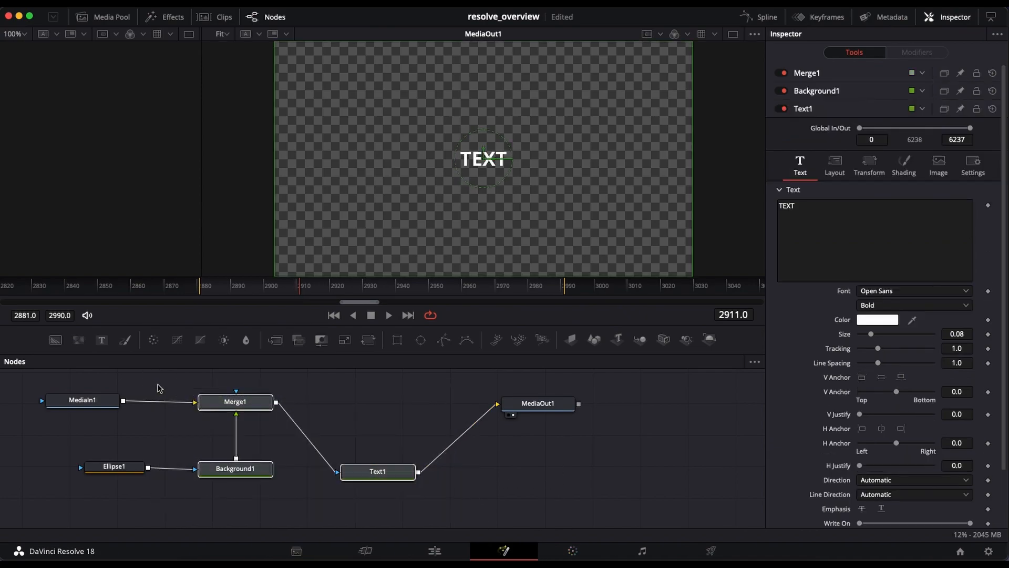
pyautogui.press('Delete')
pyautogui.click(120, 467)
pyautogui.press('Delete')
pyautogui.moveTo(126, 404); pyautogui.dragTo(542, 404)
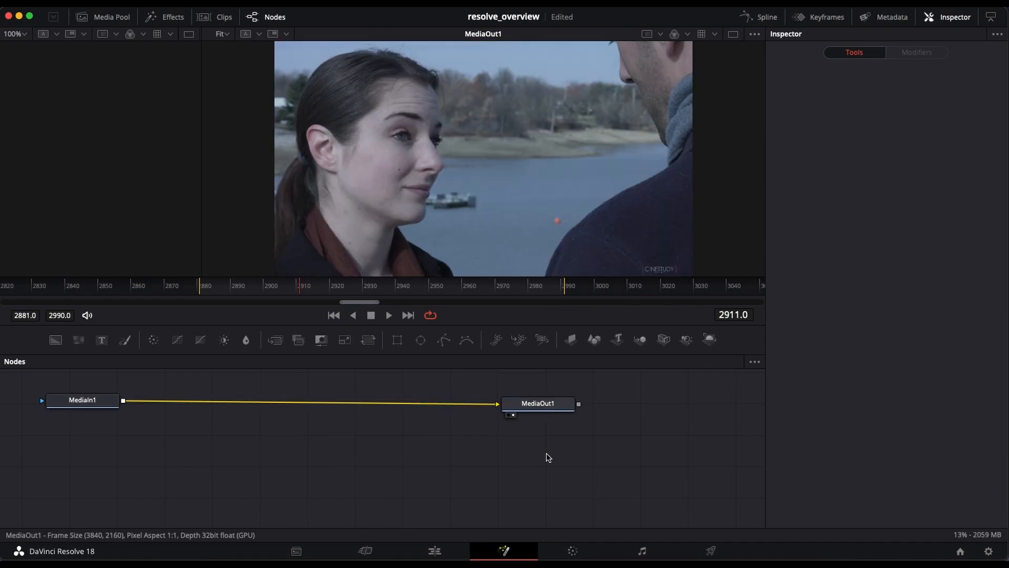
# - Open the Color page with the Primaries color wheels and move the clip's playhead to 00:00:02:11
pyautogui.click(575, 550)
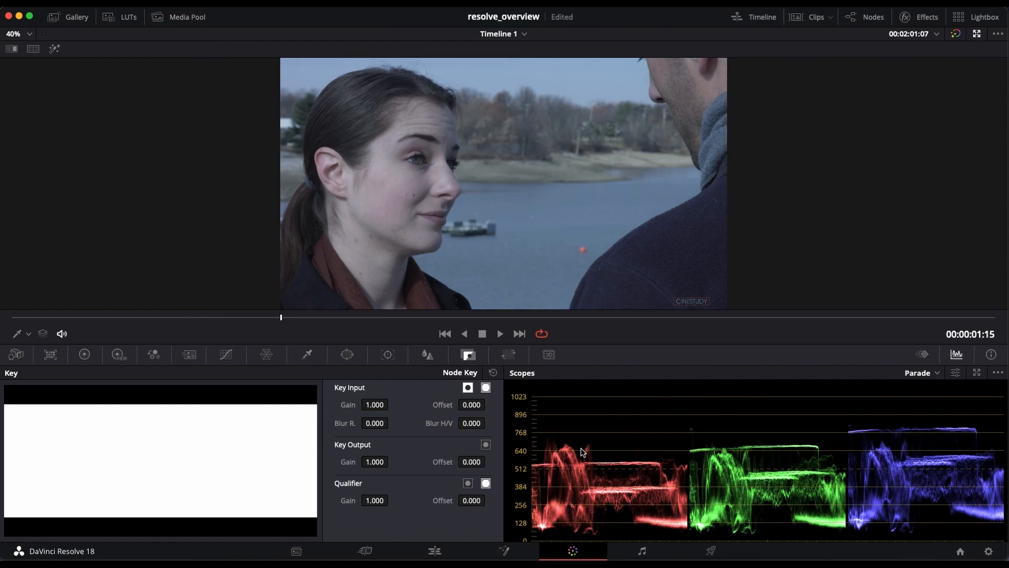
pyautogui.click(85, 355)
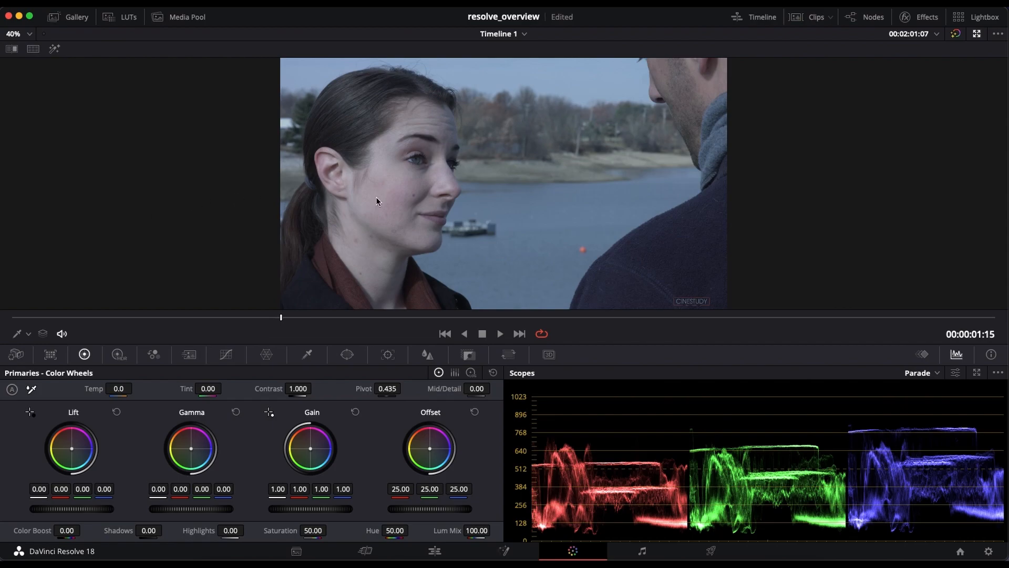
pyautogui.moveTo(281, 317); pyautogui.dragTo(482, 318)
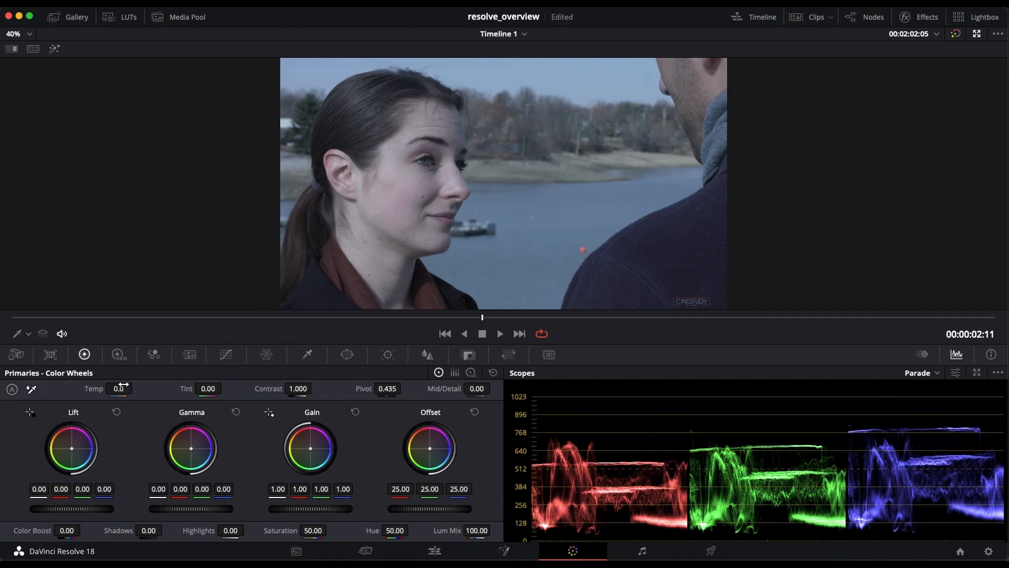
# - Set the clip's Temp to 1390.0, Contrast to 1.050 and Pivot to 0.583 in the primaries
pyautogui.moveTo(118, 389); pyautogui.dragTo(198, 391)
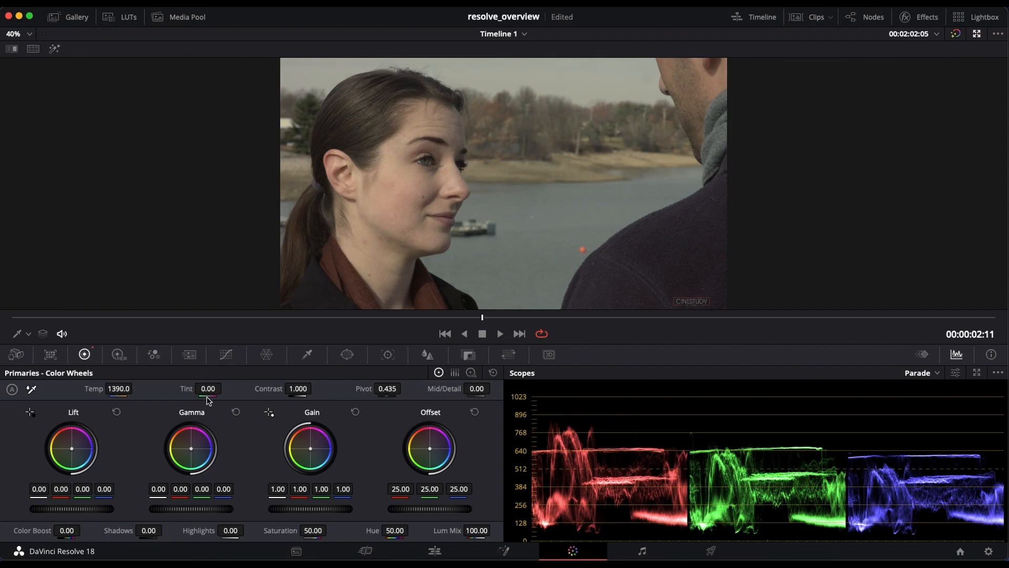
pyautogui.moveTo(297, 389)
pyautogui.mouseDown()
pyautogui.moveTo(365, 390)
pyautogui.moveTo(140, 389)
pyautogui.moveTo(315, 394)
pyautogui.moveTo(298, 388)
pyautogui.mouseUp()
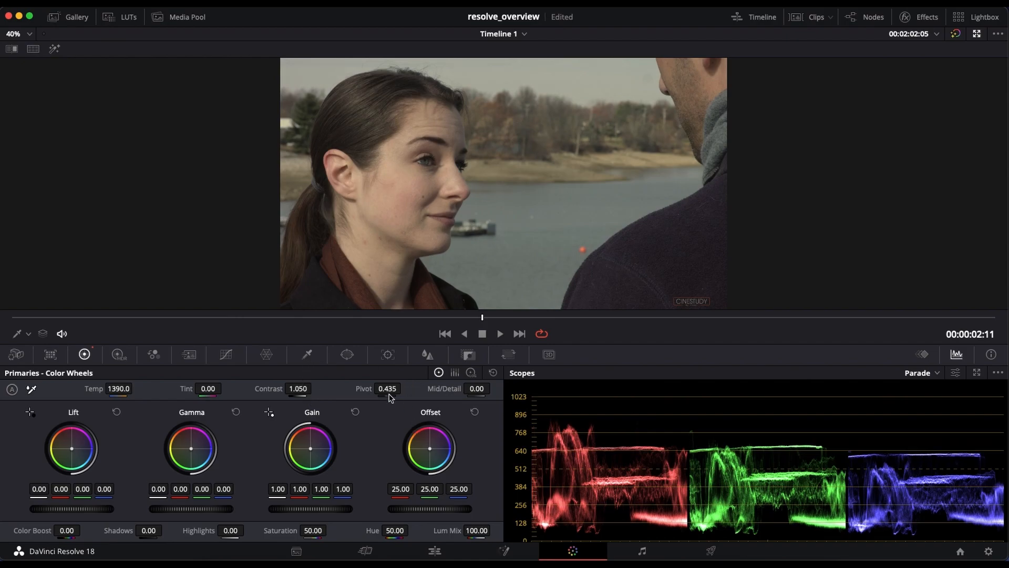
pyautogui.moveTo(389, 389); pyautogui.dragTo(424, 388)
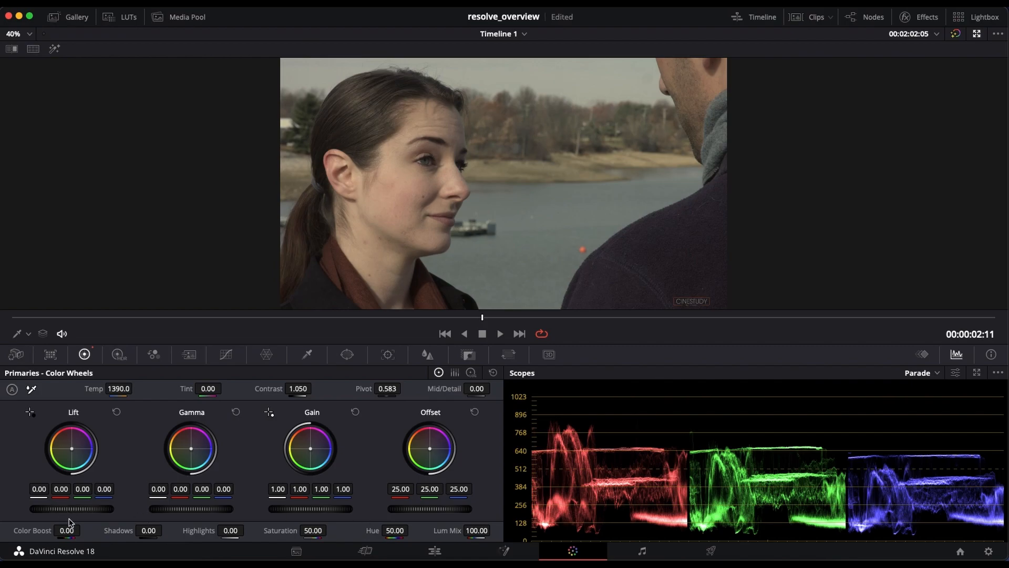
# - Try the Lift master wheel, lower Gamma slightly, and set the Gain to 0.99 and the Offset to 18.35
pyautogui.moveTo(68, 510); pyautogui.dragTo(642, 295)
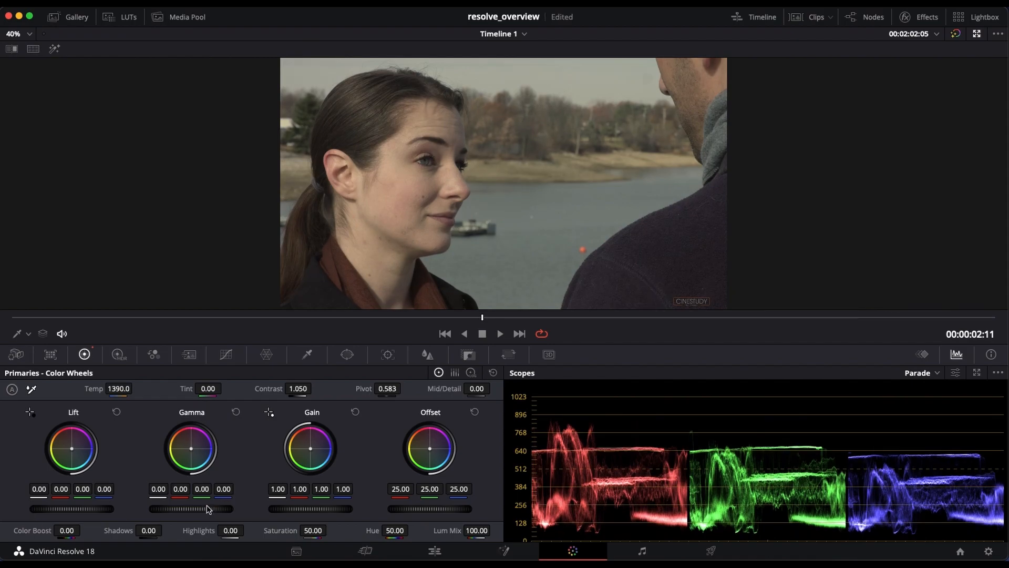
pyautogui.moveTo(203, 509)
pyautogui.mouseDown()
pyautogui.moveTo(128, 509)
pyautogui.moveTo(273, 511)
pyautogui.moveTo(189, 513)
pyautogui.mouseUp()
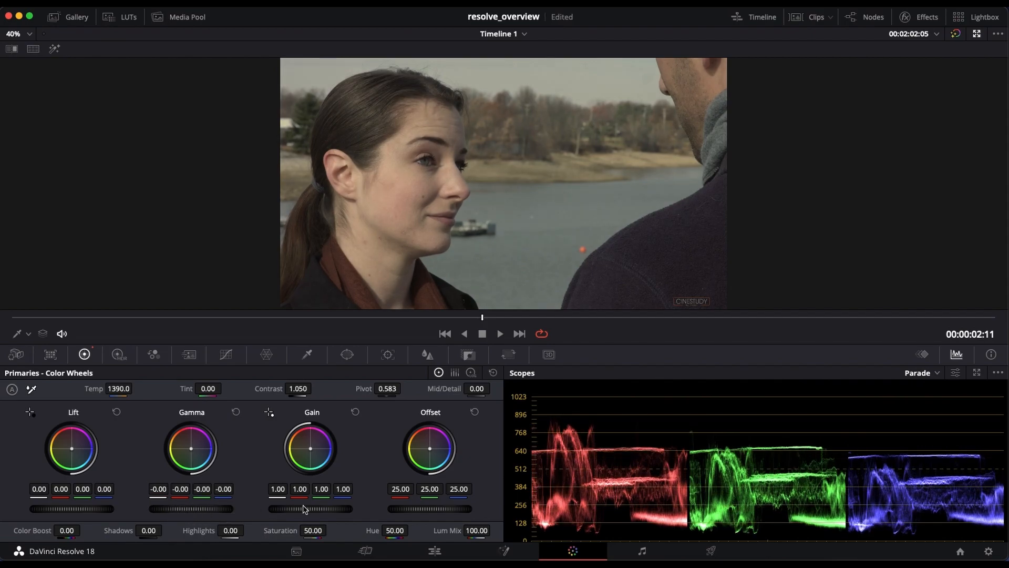
pyautogui.moveTo(314, 509); pyautogui.dragTo(347, 512)
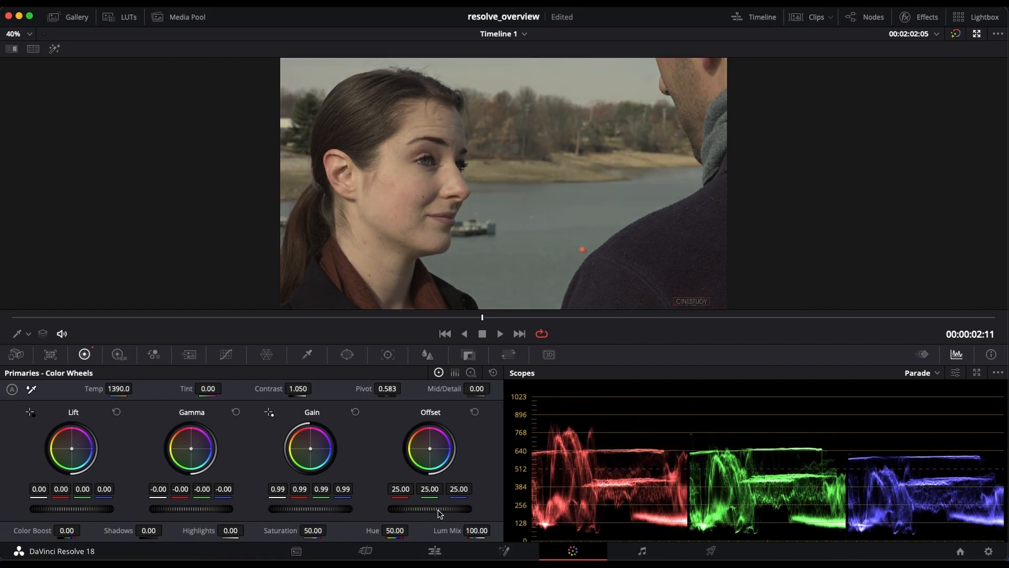
pyautogui.moveTo(453, 510); pyautogui.dragTo(969, 273)
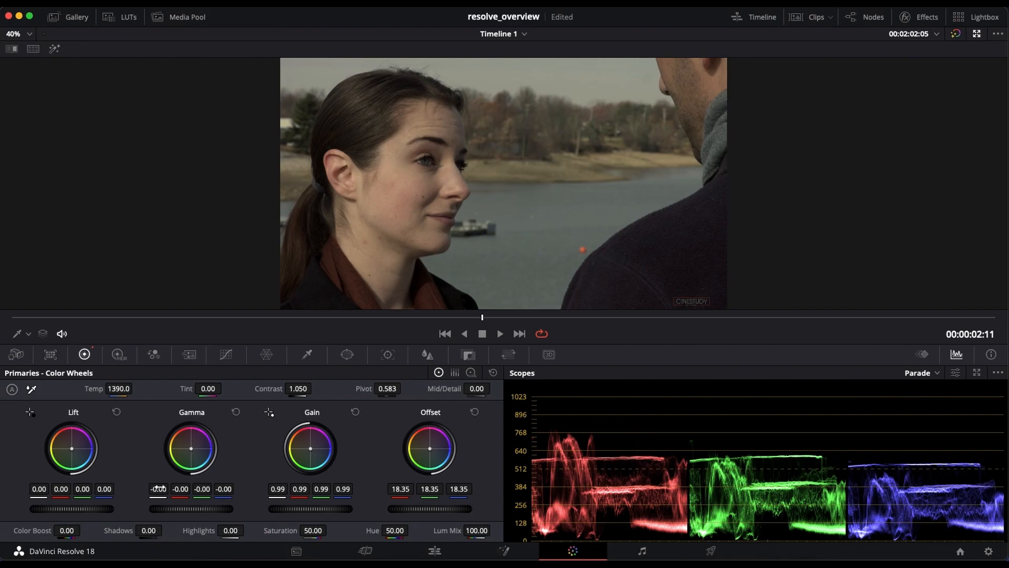
# - Set the primaries' Shadows to 40.50, Highlights to -12.50 and Saturation to 70.20
pyautogui.moveTo(150, 531)
pyautogui.mouseDown()
pyautogui.moveTo(428, 503)
pyautogui.moveTo(207, 540)
pyautogui.moveTo(345, 521)
pyautogui.moveTo(152, 534)
pyautogui.mouseUp()
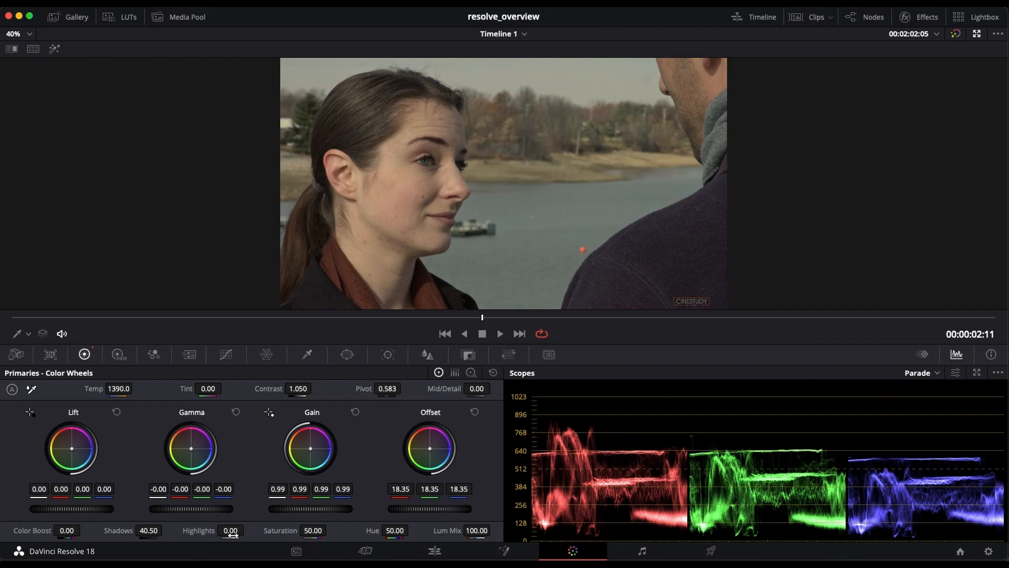
pyautogui.moveTo(230, 531); pyautogui.dragTo(208, 548)
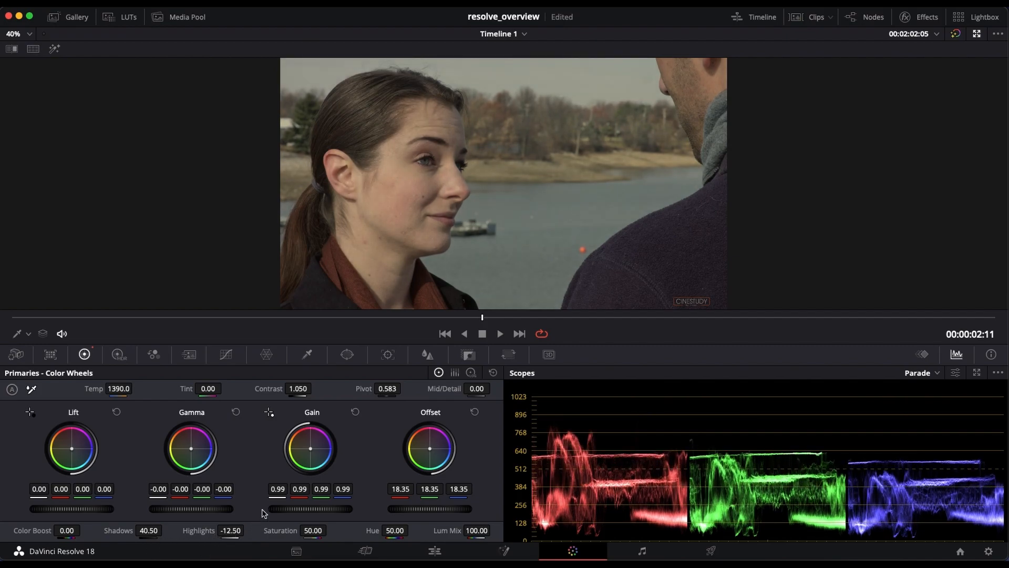
pyautogui.click(314, 532)
pyautogui.moveTo(314, 532); pyautogui.dragTo(394, 524)
pyautogui.moveTo(359, 531); pyautogui.dragTo(372, 529)
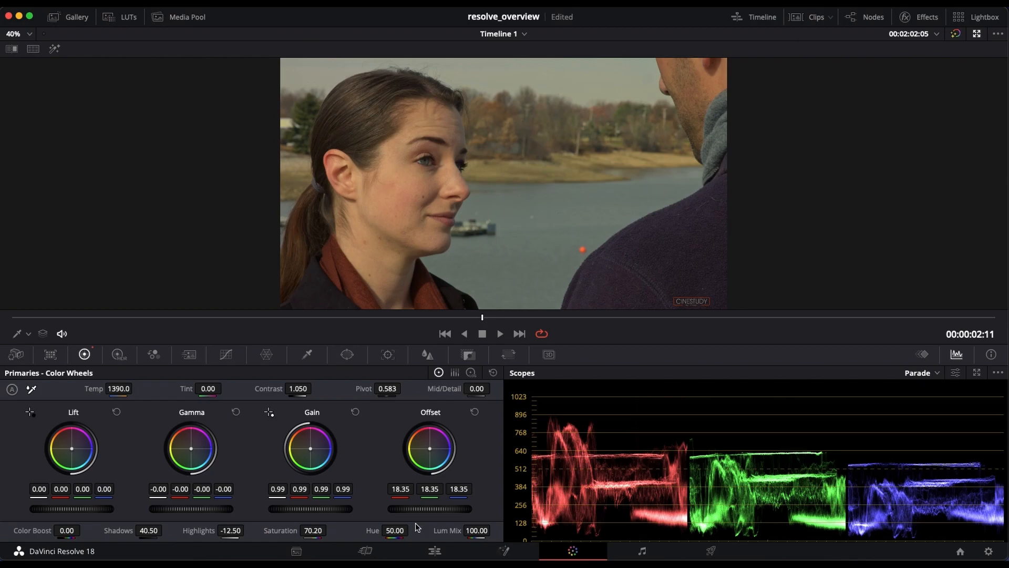
# - Try Hue values of 42.00 and 68.40 on the clip and reset the Hue to 50.00
pyautogui.moveTo(394, 531); pyautogui.dragTo(372, 530)
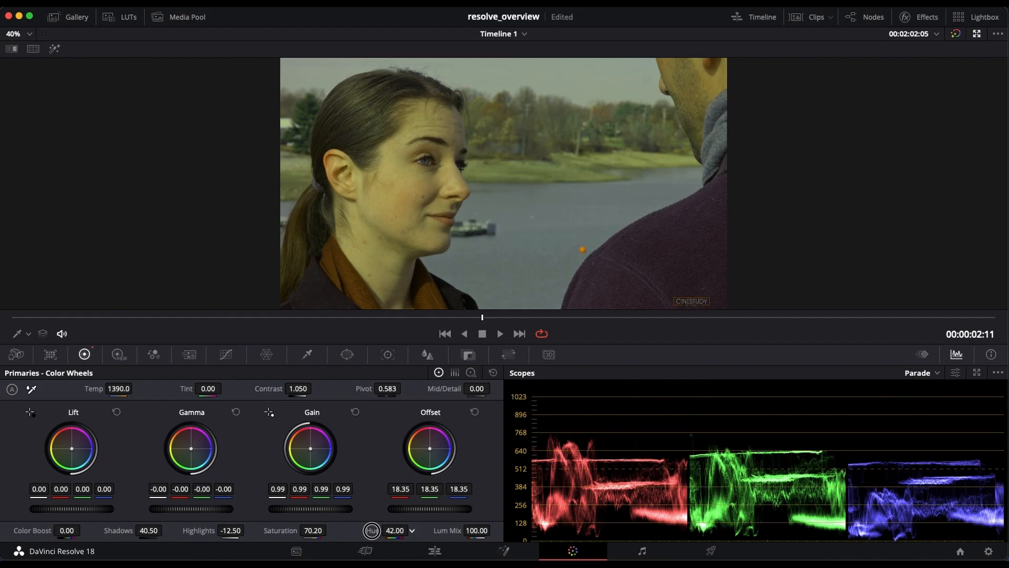
pyautogui.moveTo(372, 530); pyautogui.dragTo(444, 539)
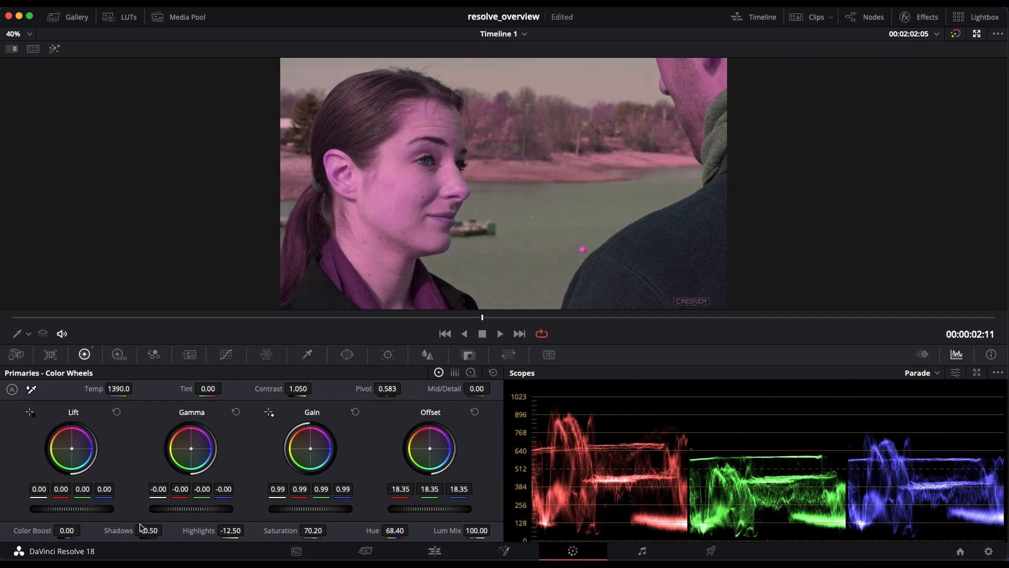
pyautogui.click(372, 530)
pyautogui.doubleClick(373, 530)
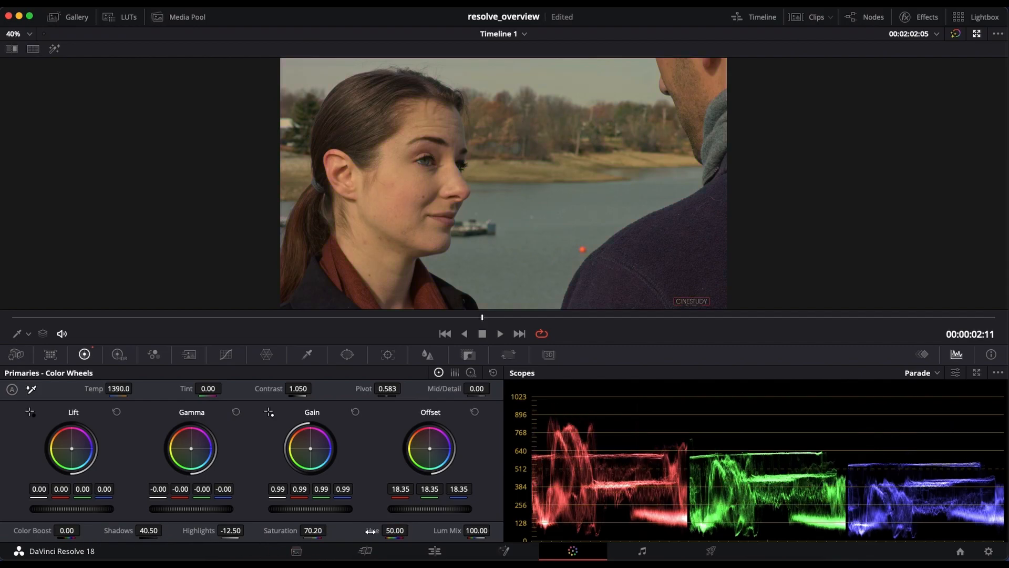
# - Reset Saturation, Highlights, Shadows, Color Boost, Pivot and Contrast to their defaults and set Temp to 1080.0
pyautogui.doubleClick(280, 531)
pyautogui.doubleClick(205, 531)
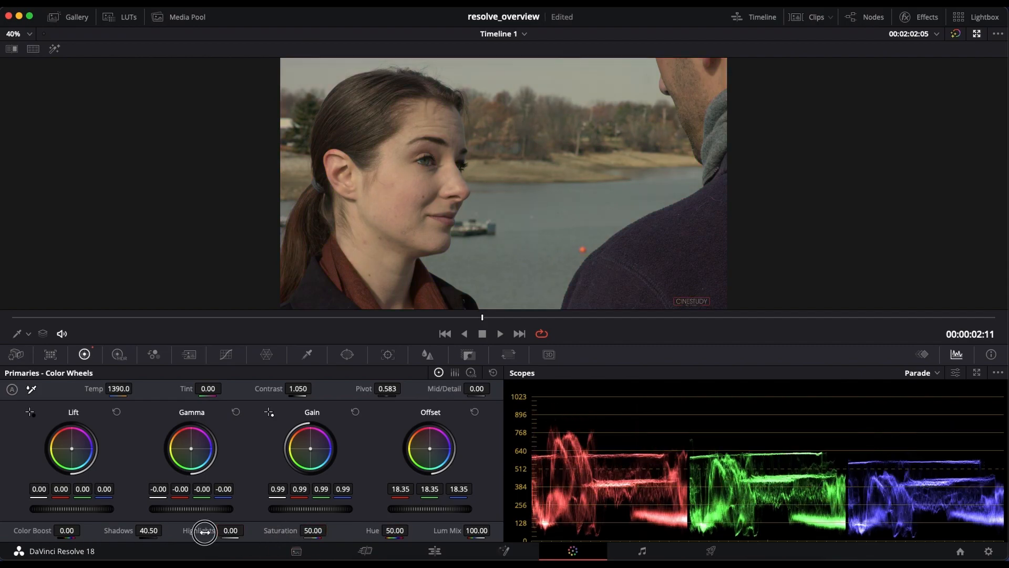
pyautogui.doubleClick(120, 530)
pyautogui.doubleClick(37, 530)
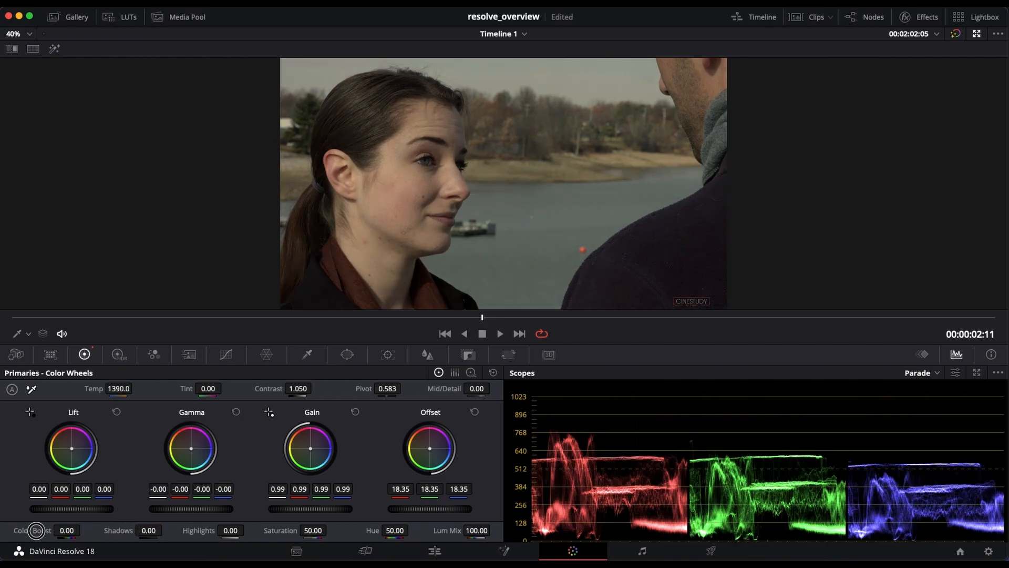
pyautogui.doubleClick(93, 389)
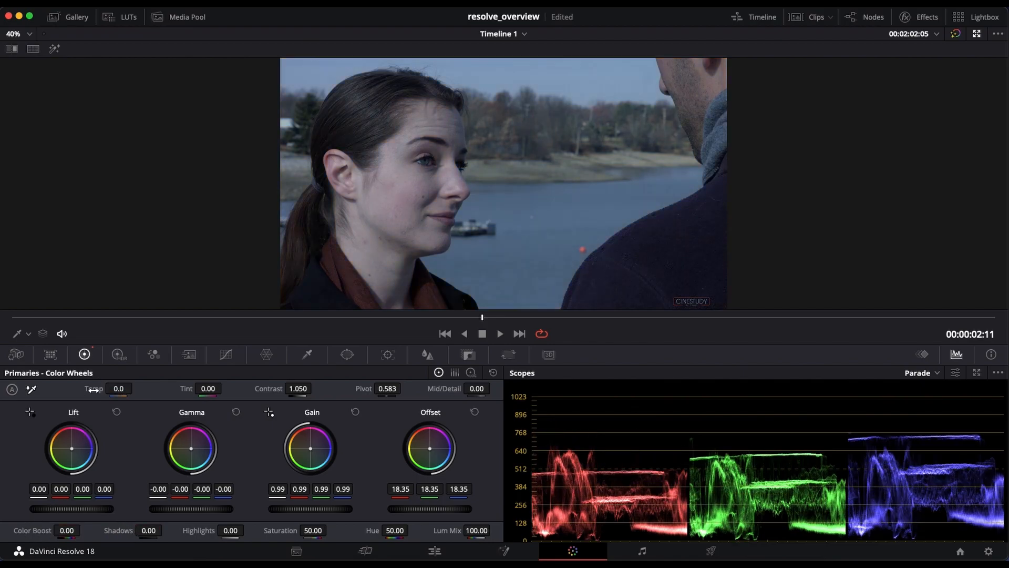
pyautogui.doubleClick(363, 389)
pyautogui.doubleClick(265, 388)
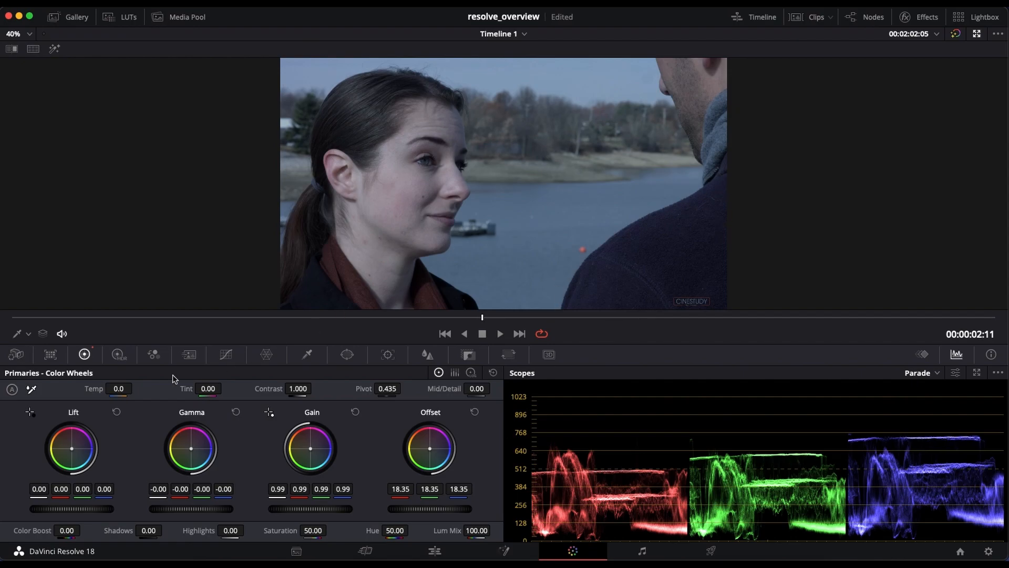
pyautogui.moveTo(112, 392); pyautogui.dragTo(182, 382)
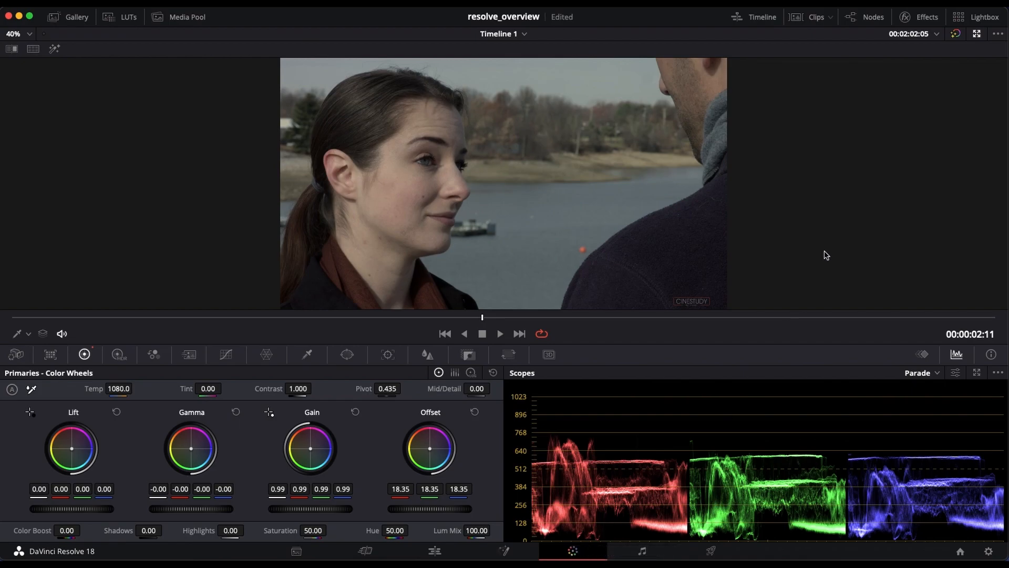
# - Show the clip's node graph, move node 01 close to the output, and add an unconnected Corrector node below the connection line
pyautogui.click(860, 16)
pyautogui.moveTo(746, 149); pyautogui.dragTo(898, 204)
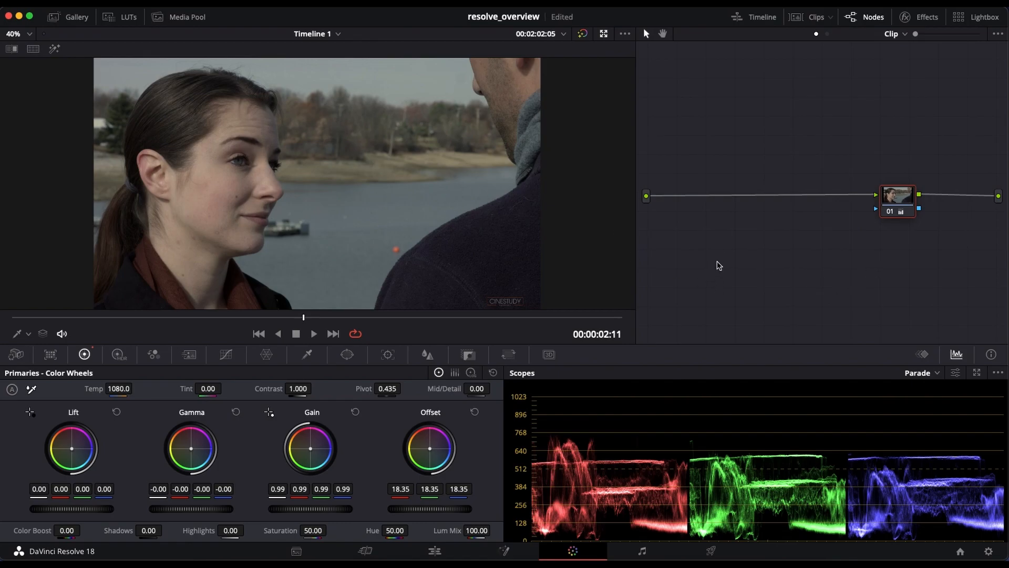
pyautogui.rightClick(723, 230)
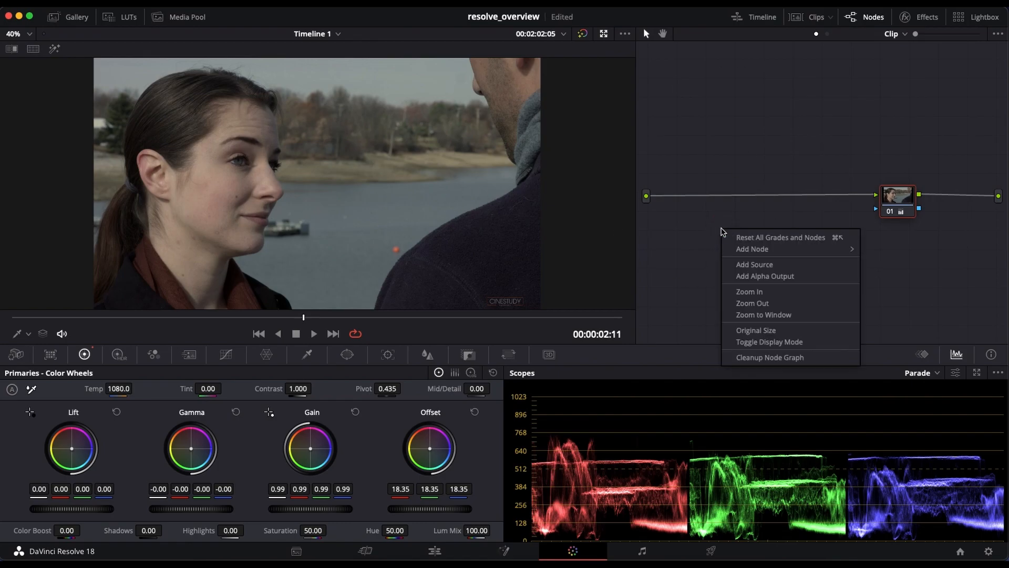
pyautogui.moveTo(762, 252)
pyautogui.click(889, 250)
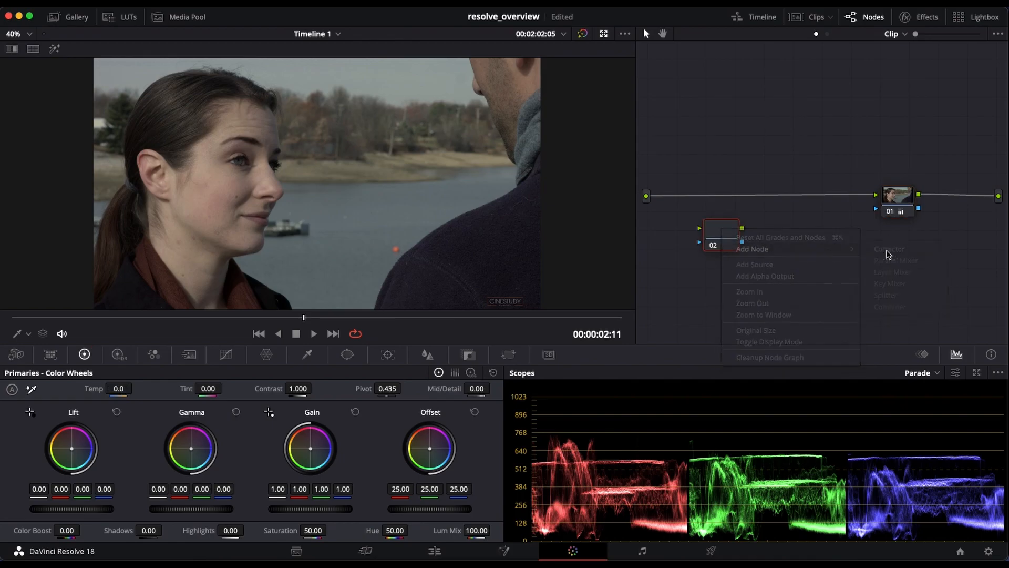
# - Insert the loose Corrector node into the connection ahead of the existing node and set its Temp to 4000.0
pyautogui.moveTo(715, 232); pyautogui.dragTo(743, 200)
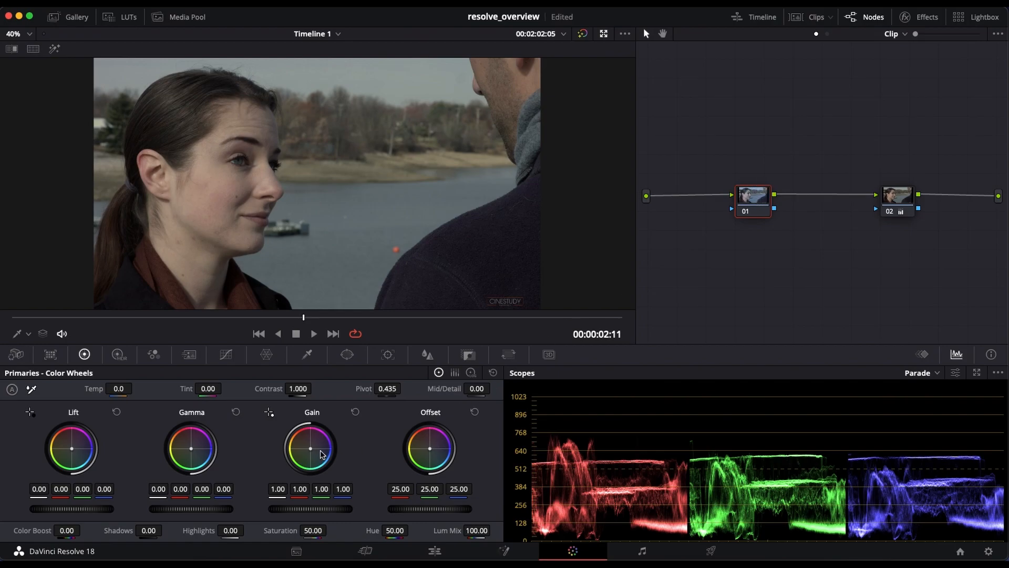
pyautogui.moveTo(116, 388); pyautogui.dragTo(392, 385)
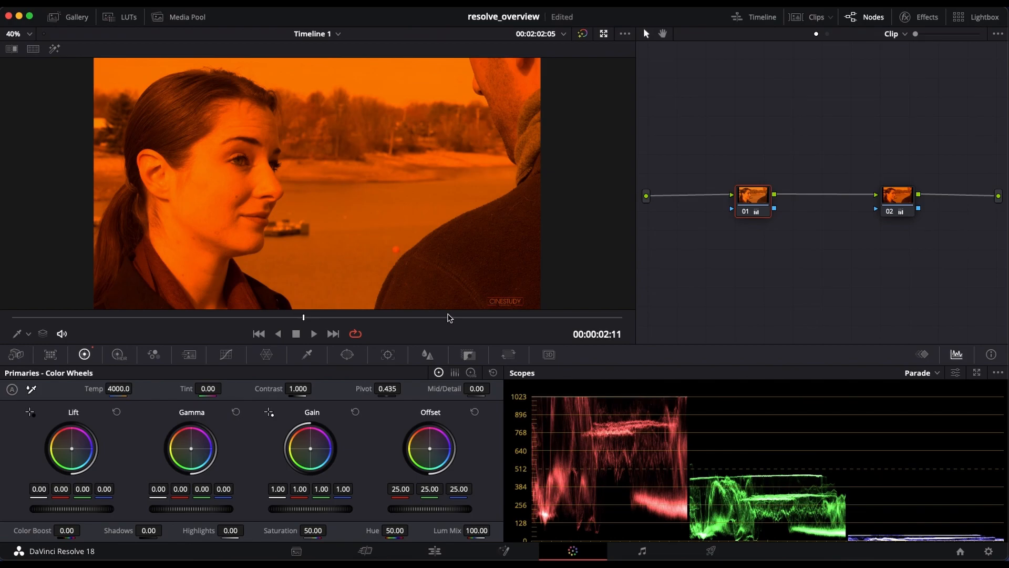
# - Toggle the first node off and on twice to compare the grade, and reset its Temp to the default
pyautogui.click(748, 216)
pyautogui.click(748, 216)
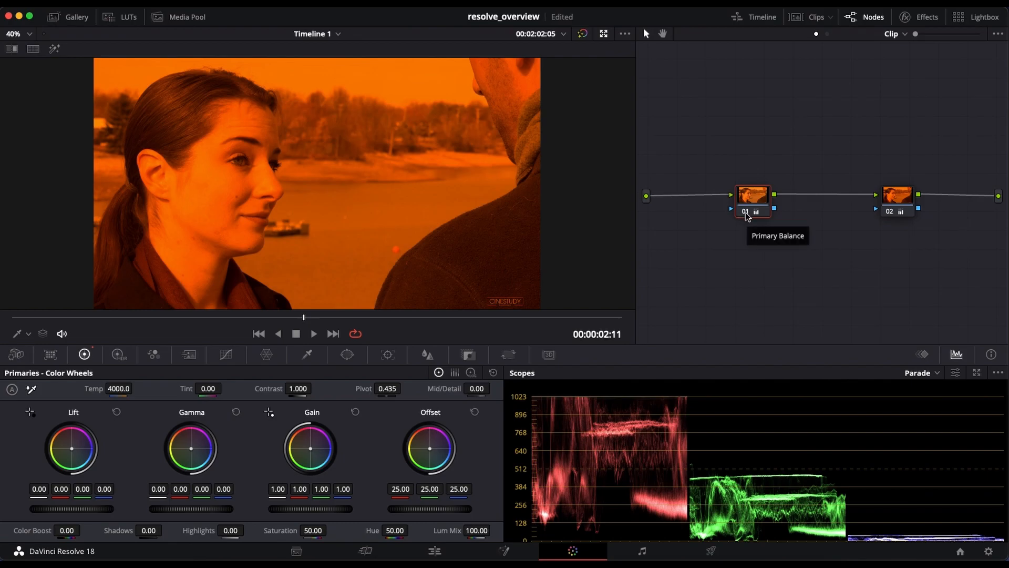
pyautogui.click(748, 215)
pyautogui.click(748, 216)
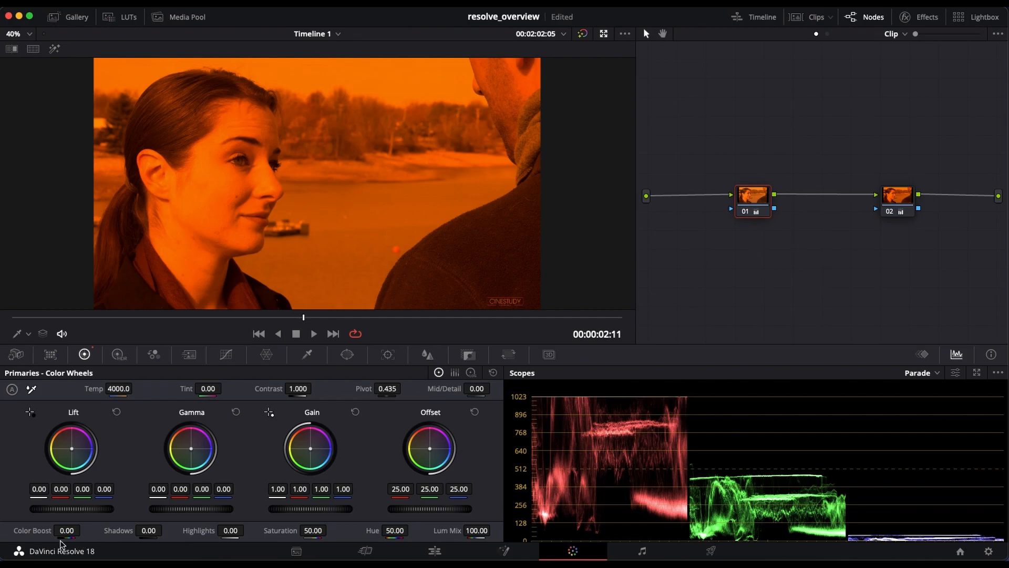
pyautogui.doubleClick(95, 389)
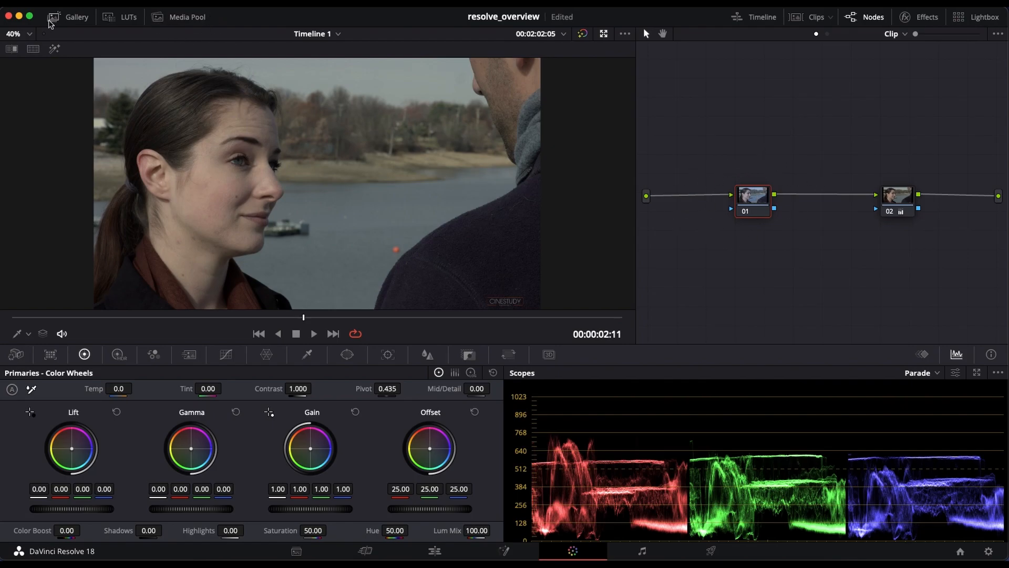
# - Apply the Faded 47 LUT from Luts ONE to the first node and set its Key Output Gain to 0.429
pyautogui.click(121, 16)
pyautogui.scroll(-5, 252, 236)
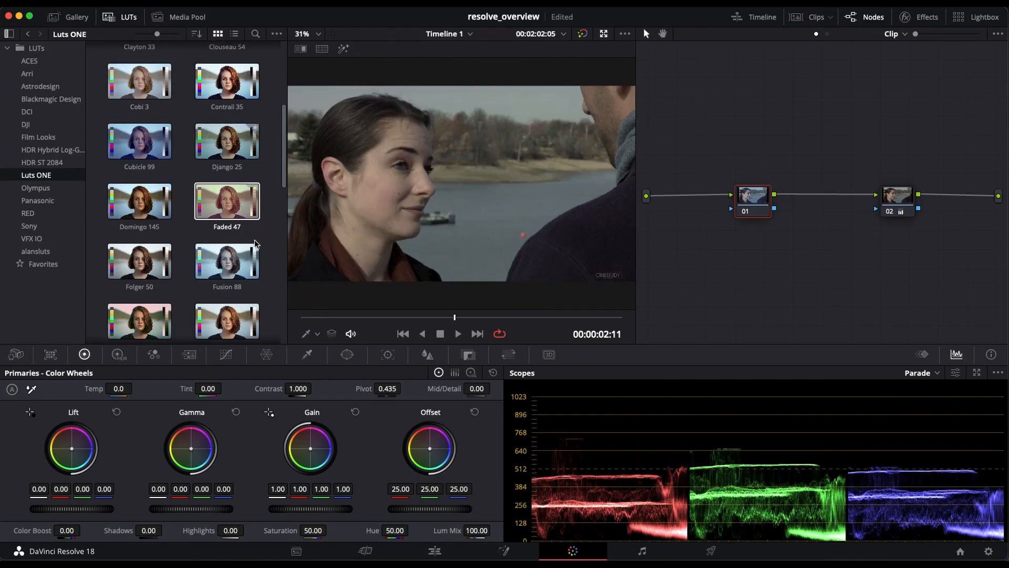
pyautogui.moveTo(239, 208)
pyautogui.mouseDown()
pyautogui.moveTo(689, 239)
pyautogui.moveTo(243, 220)
pyautogui.mouseUp()
pyautogui.moveTo(630, 135); pyautogui.dragTo(763, 211)
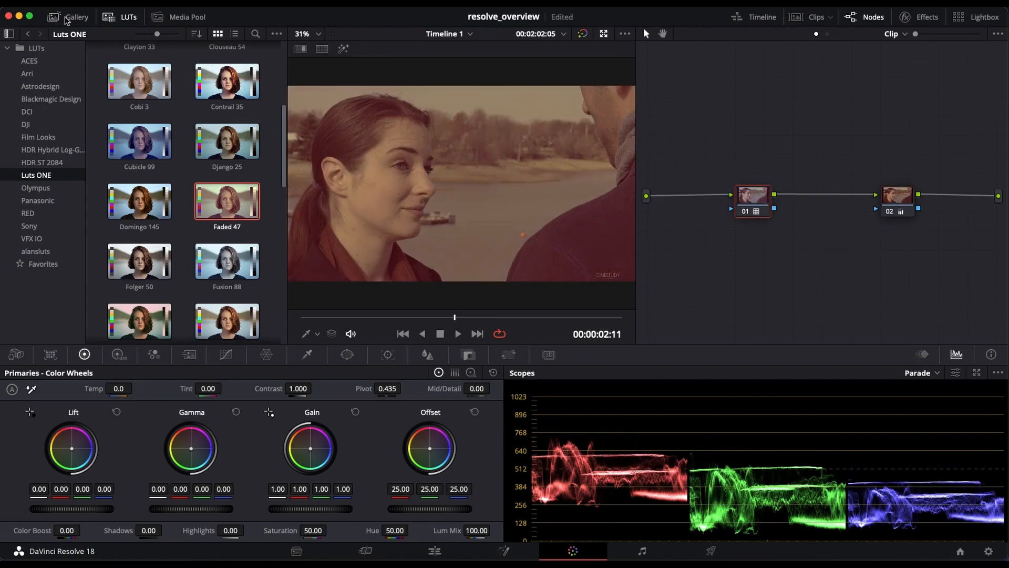
pyautogui.click(120, 17)
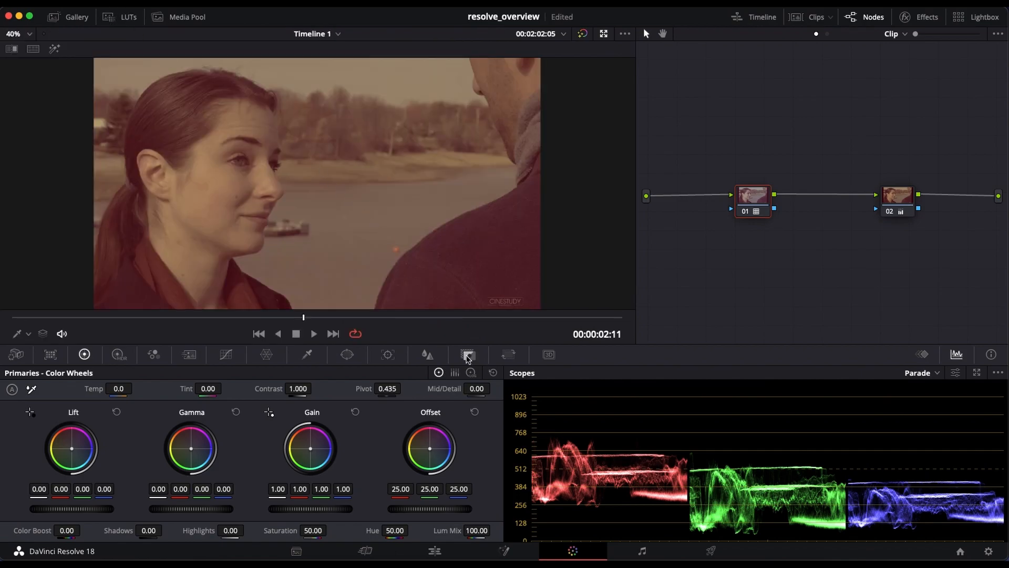
pyautogui.click(468, 354)
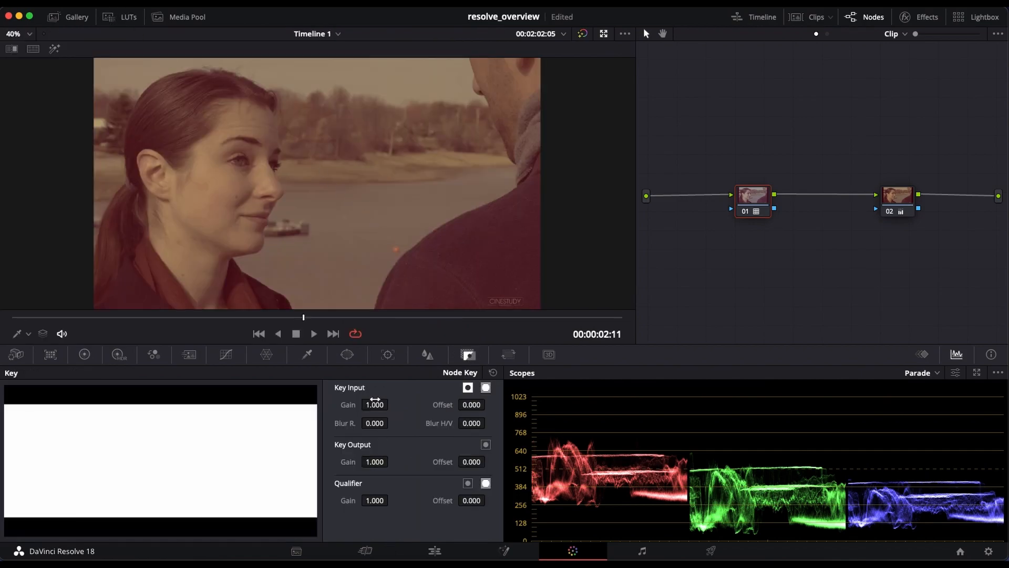
pyautogui.moveTo(376, 463); pyautogui.dragTo(50, 471)
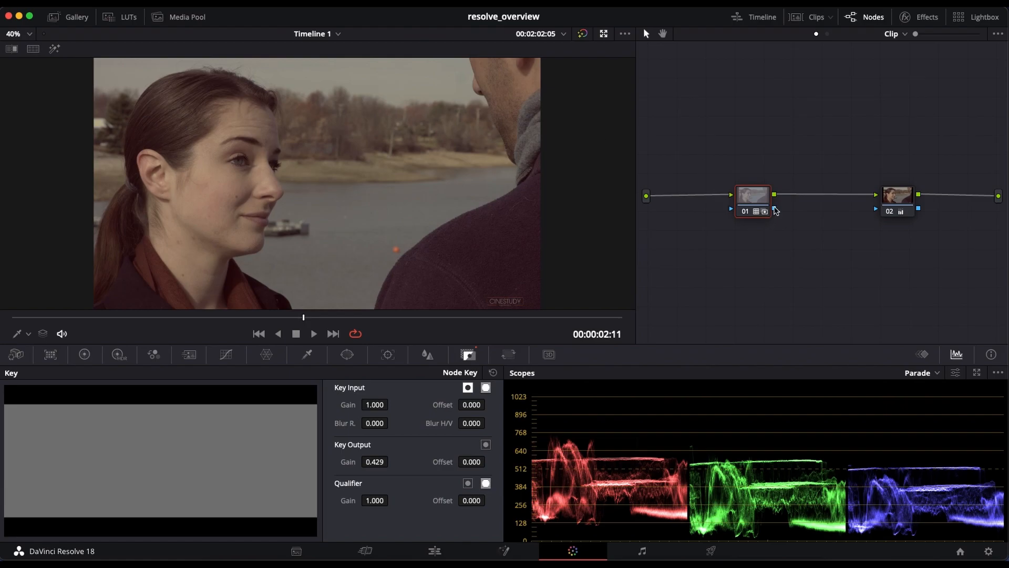
# - Show the timeline's audio on the Fairlight page and move the playhead to 00:00:02:27
pyautogui.click(643, 553)
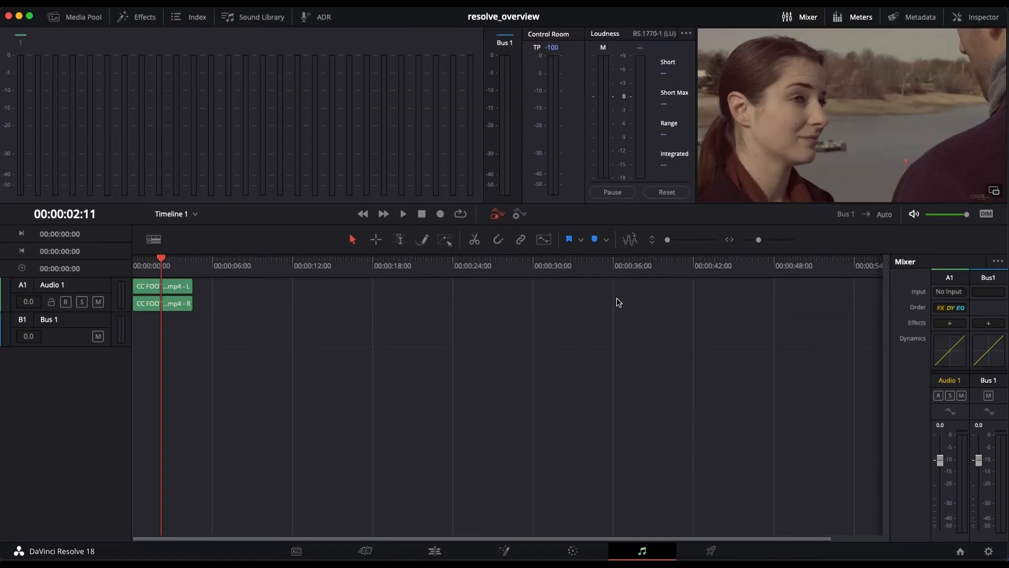
pyautogui.moveTo(163, 260)
pyautogui.mouseDown()
pyautogui.moveTo(216, 266)
pyautogui.moveTo(144, 263)
pyautogui.moveTo(173, 273)
pyautogui.moveTo(165, 274)
pyautogui.mouseUp()
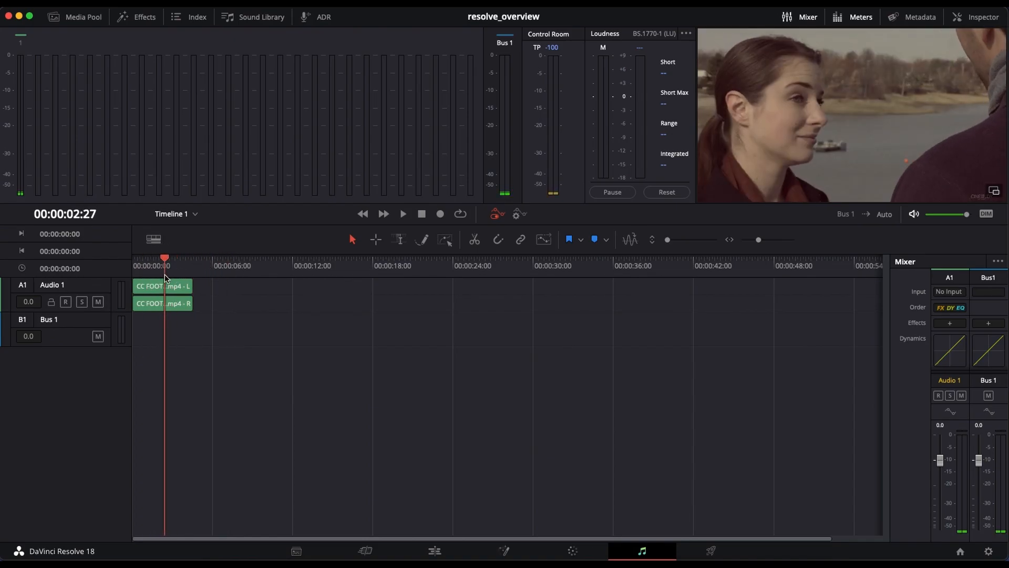
# - Return to the Edit page and delete the CC FOOTAGE Angle 02.mp4 audio from track A1, keeping its video
pyautogui.click(434, 552)
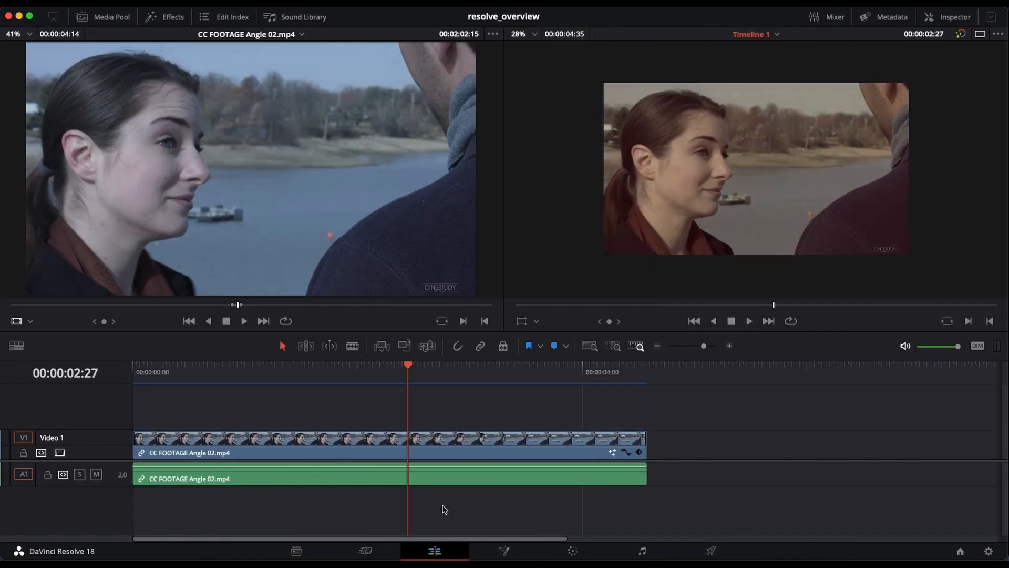
pyautogui.click(455, 473)
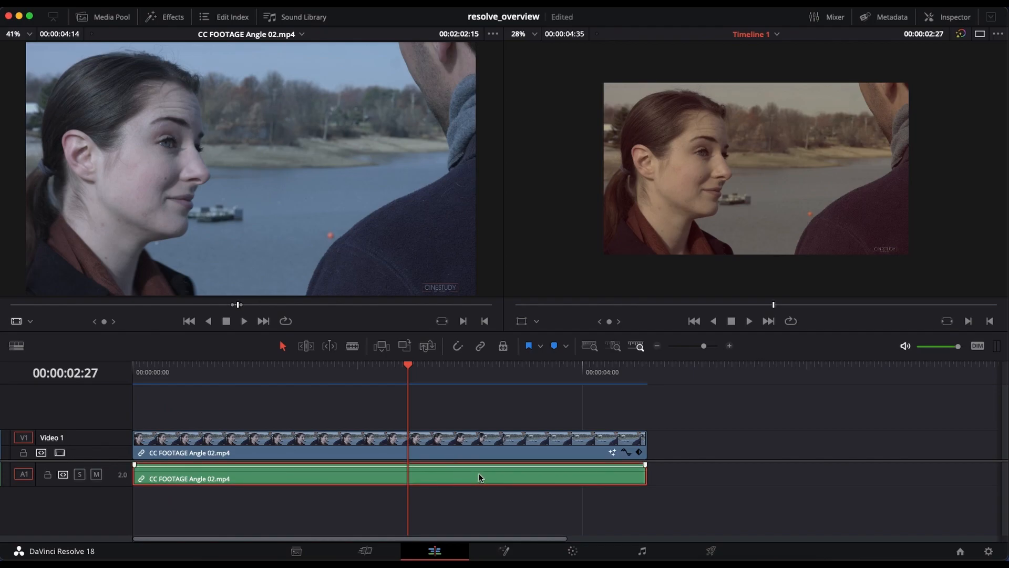
pyautogui.press('Delete')
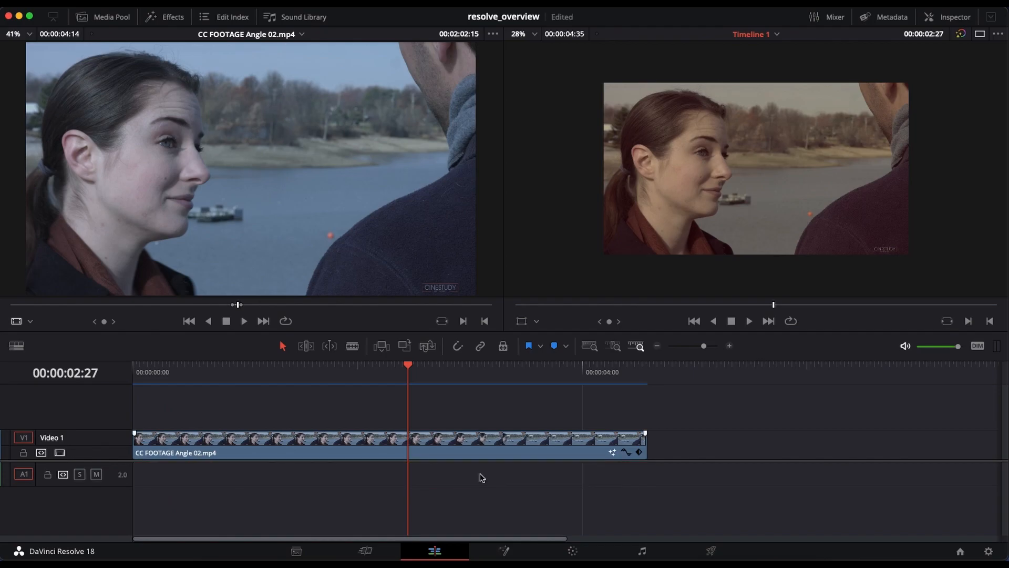
# - Place the tropical-sun music file from the media pool at the start of track A1 and move the playhead to 00:00:01:15
pyautogui.click(105, 17)
pyautogui.moveTo(184, 95); pyautogui.dragTo(440, 480)
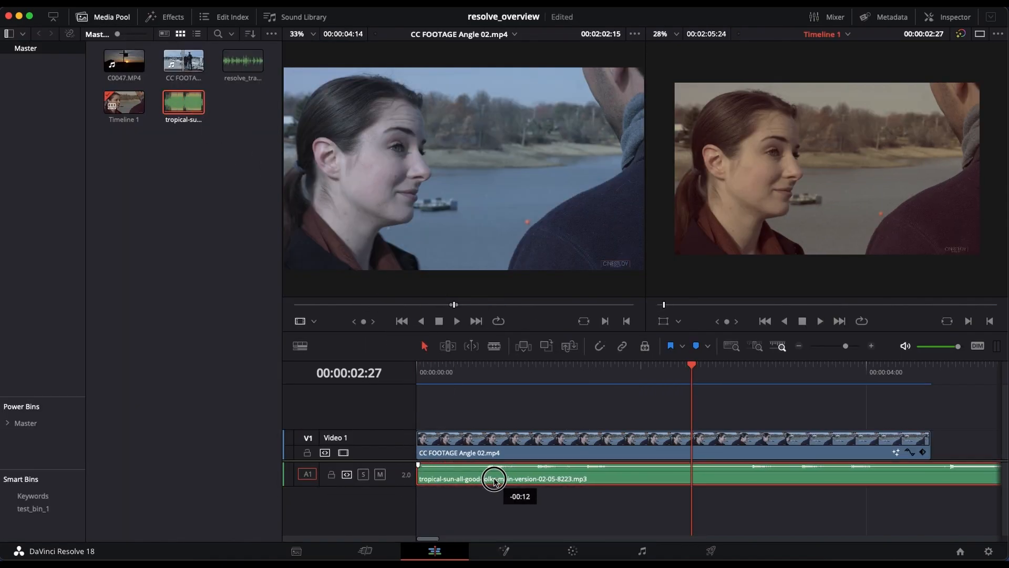
pyautogui.moveTo(691, 368); pyautogui.dragTo(557, 383)
pyautogui.click(112, 17)
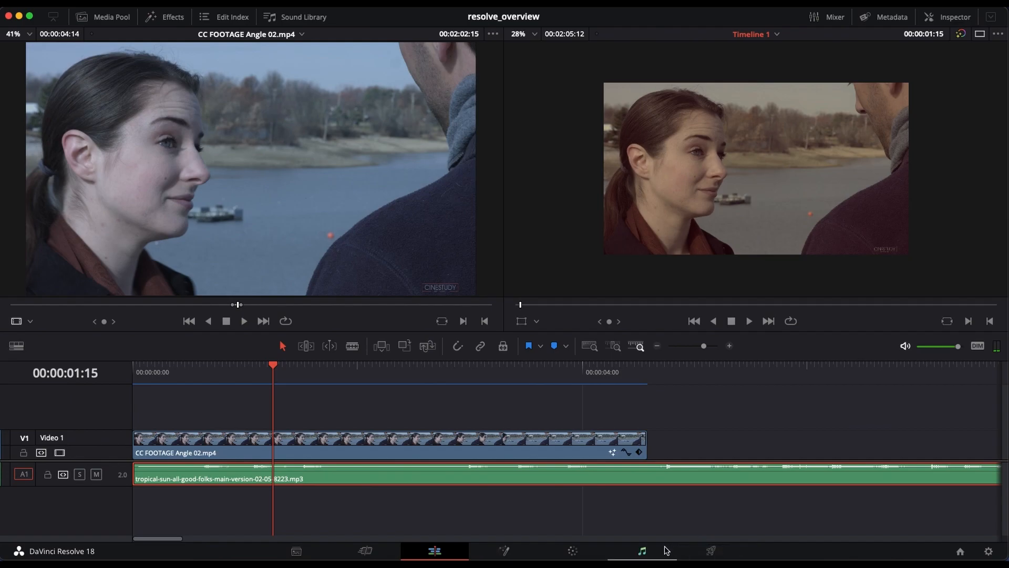
# - Show the music track on the Fairlight page and scrub the playhead to 00:00:02:04
pyautogui.click(643, 551)
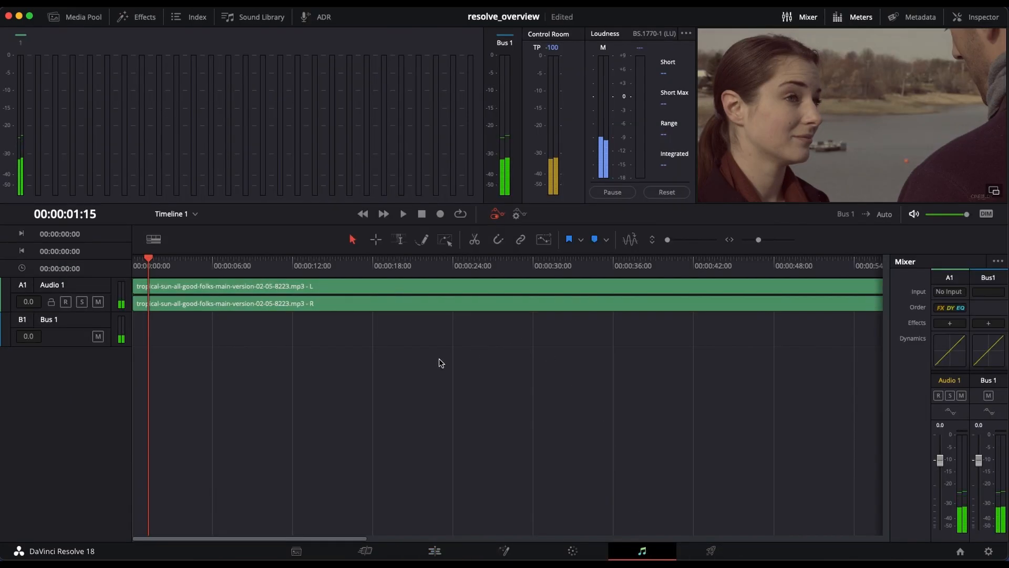
pyautogui.click(148, 257)
pyautogui.moveTo(149, 257); pyautogui.dragTo(160, 288)
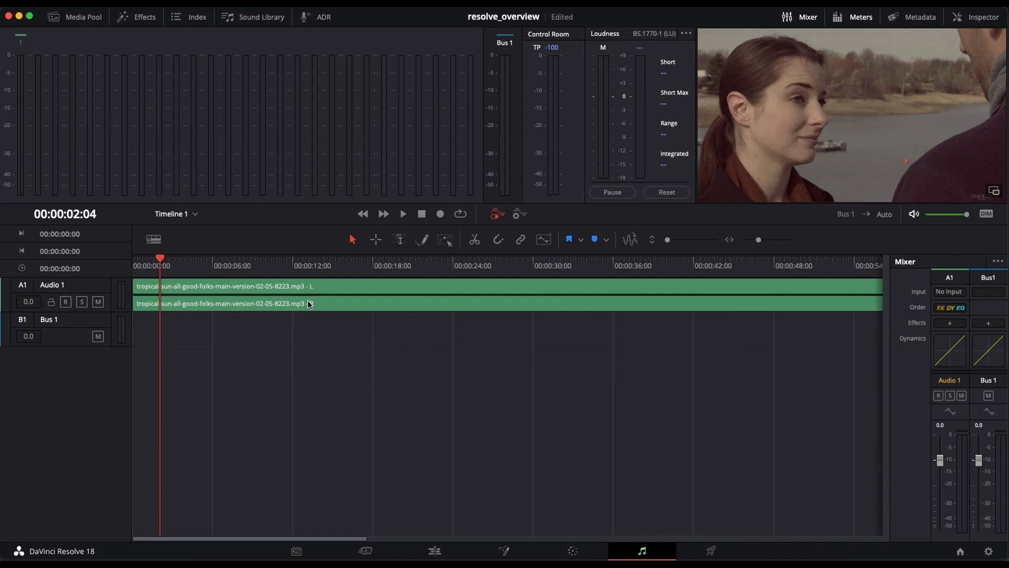
# - On the Deliver page, set the render's file name to testest and view its destination folder
pyautogui.click(710, 550)
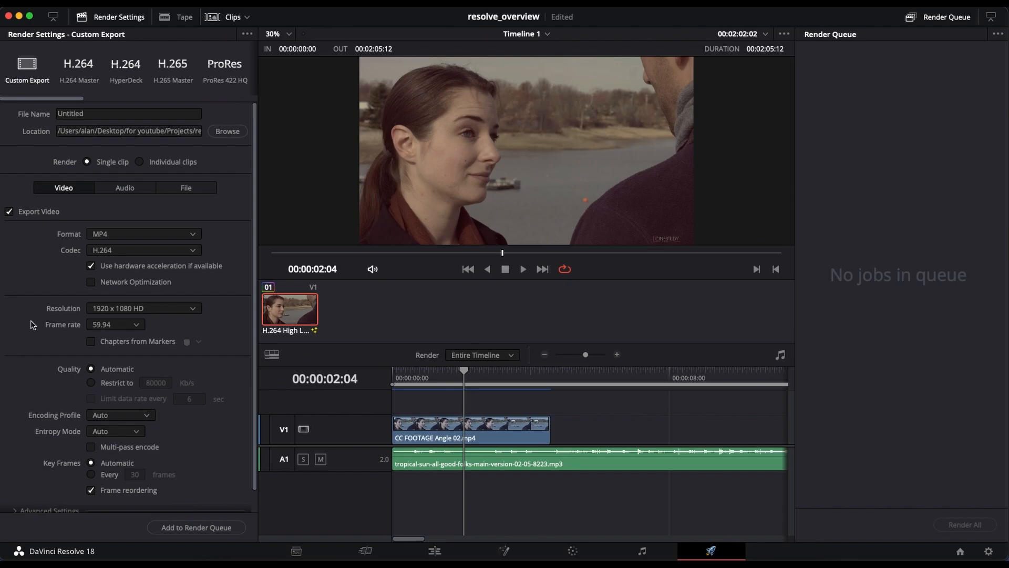
pyautogui.doubleClick(93, 114)
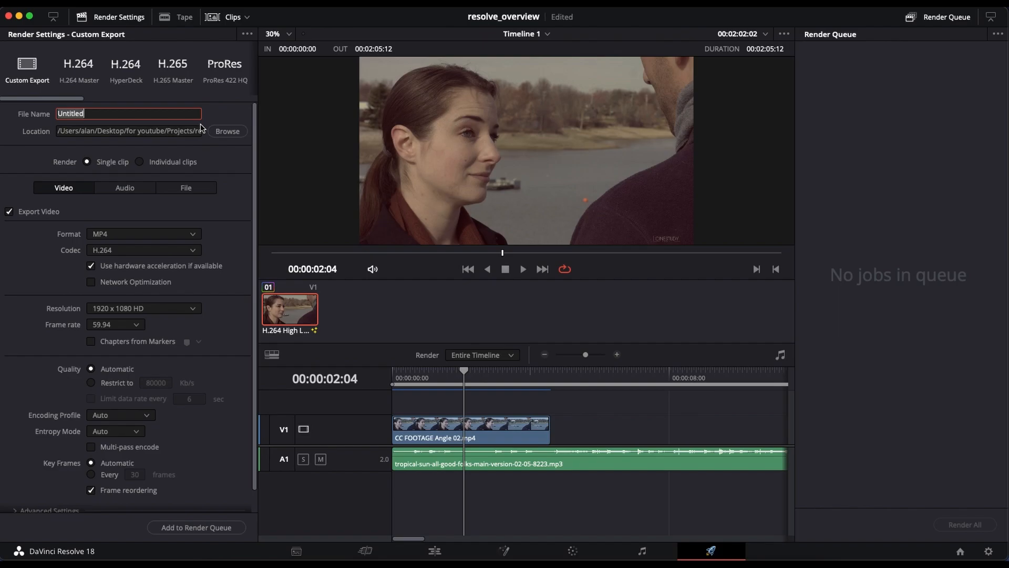
pyautogui.write('testest')
pyautogui.click(226, 131)
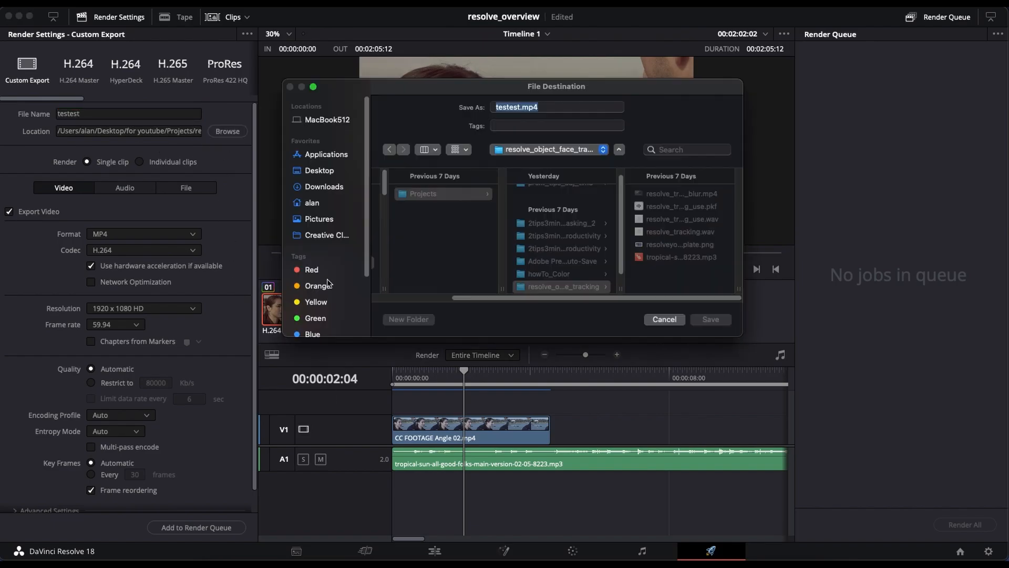
pyautogui.click(664, 320)
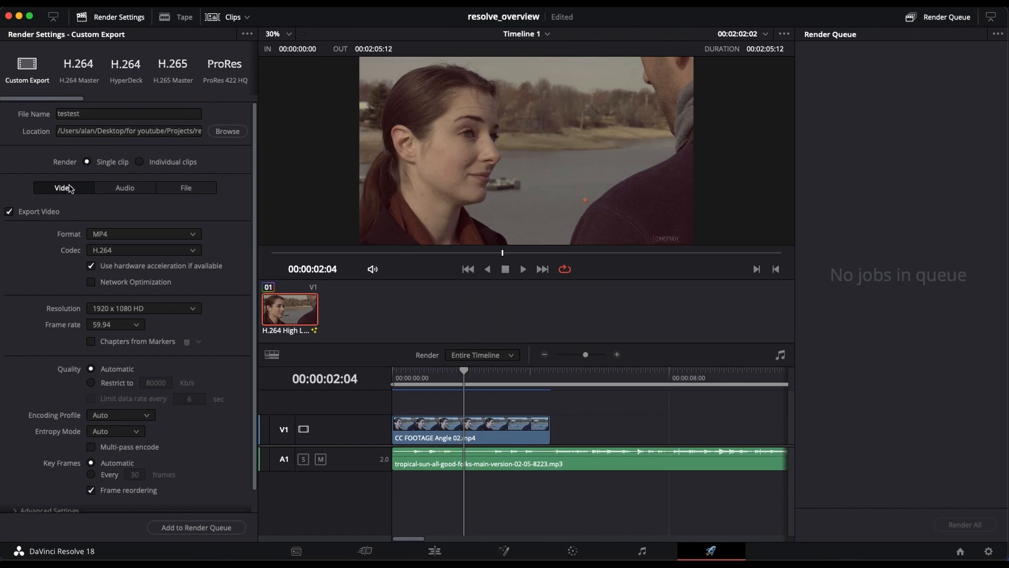
# - Choose MP4 from the render format options and look through the available resolutions
pyautogui.click(125, 238)
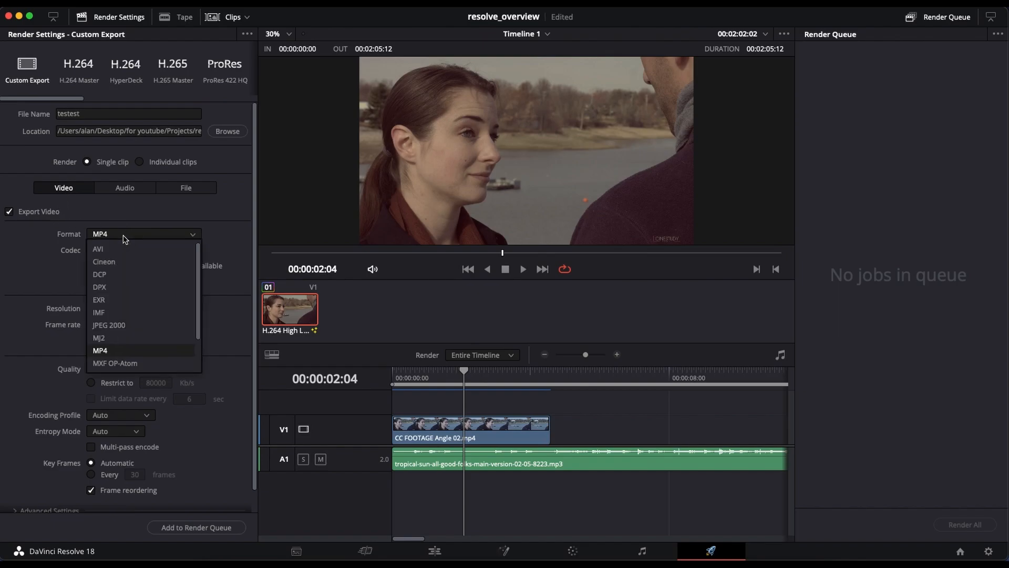
pyautogui.click(112, 350)
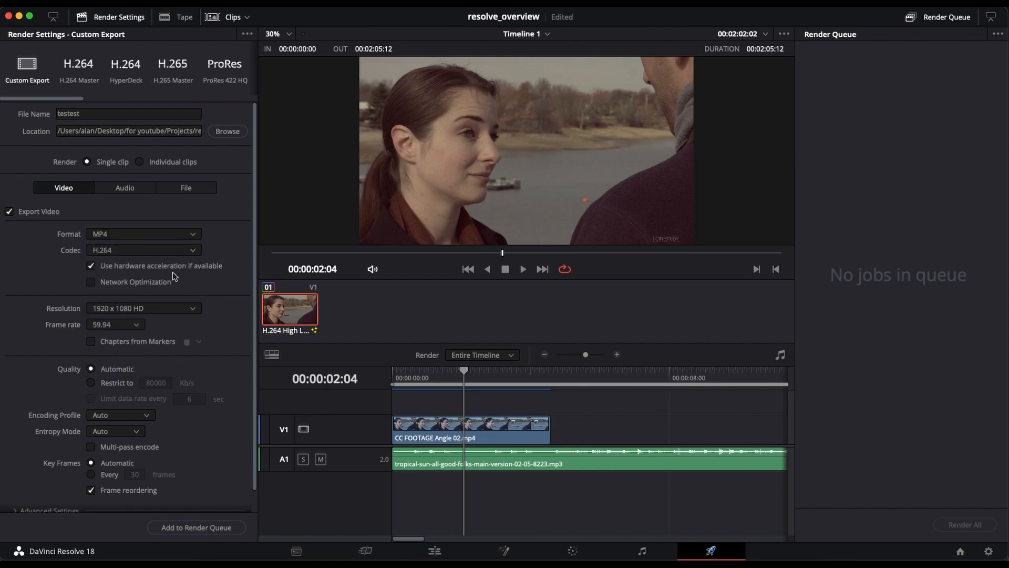
pyautogui.click(159, 309)
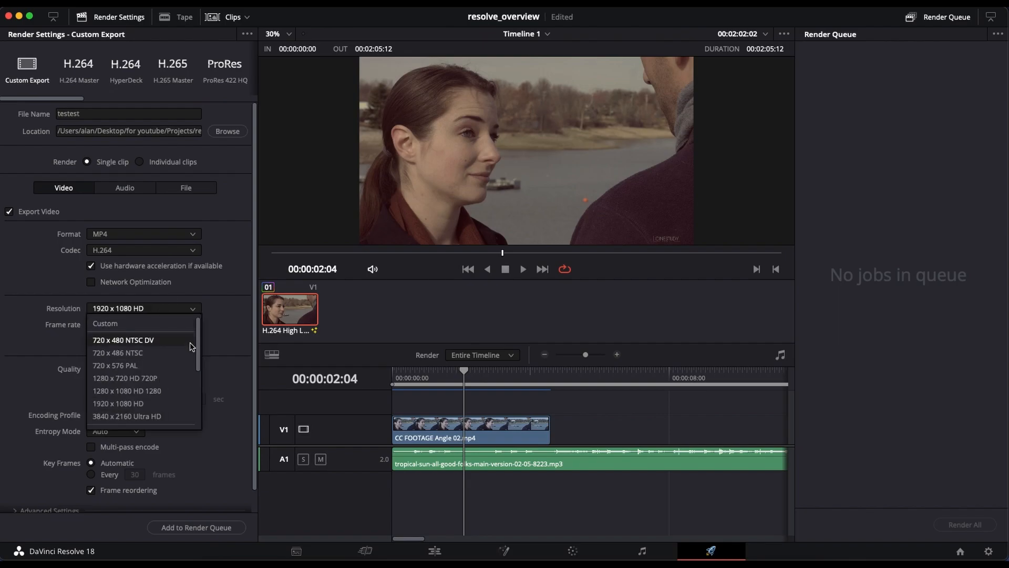
pyautogui.moveTo(198, 345); pyautogui.dragTo(215, 330)
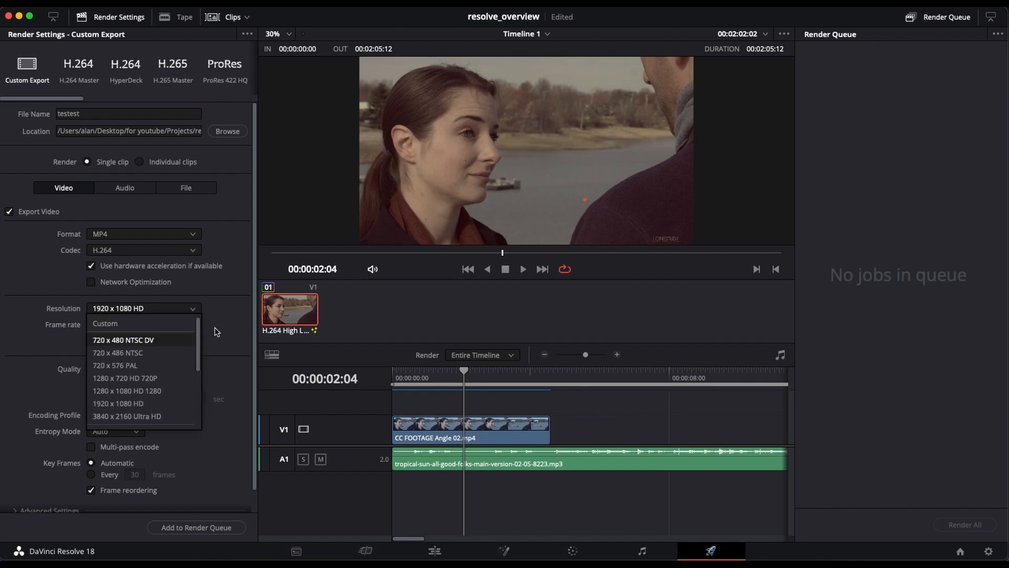
pyautogui.click(238, 305)
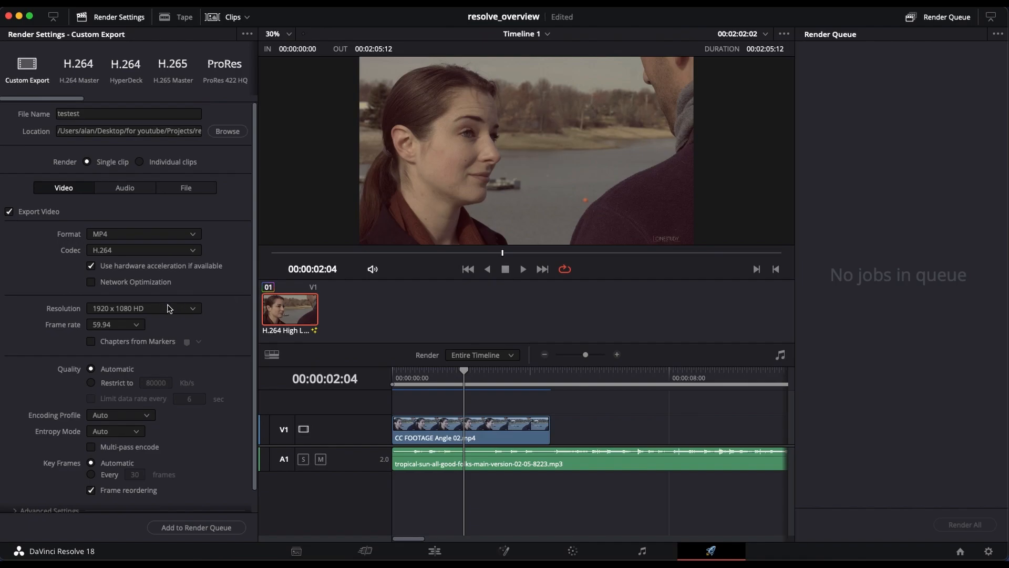
# - Look through the frame rates and remaining video export settings, and add the timeline to the render queue
pyautogui.click(139, 325)
pyautogui.click(226, 331)
pyautogui.click(111, 327)
pyautogui.click(200, 325)
pyautogui.scroll(-2, 152, 430)
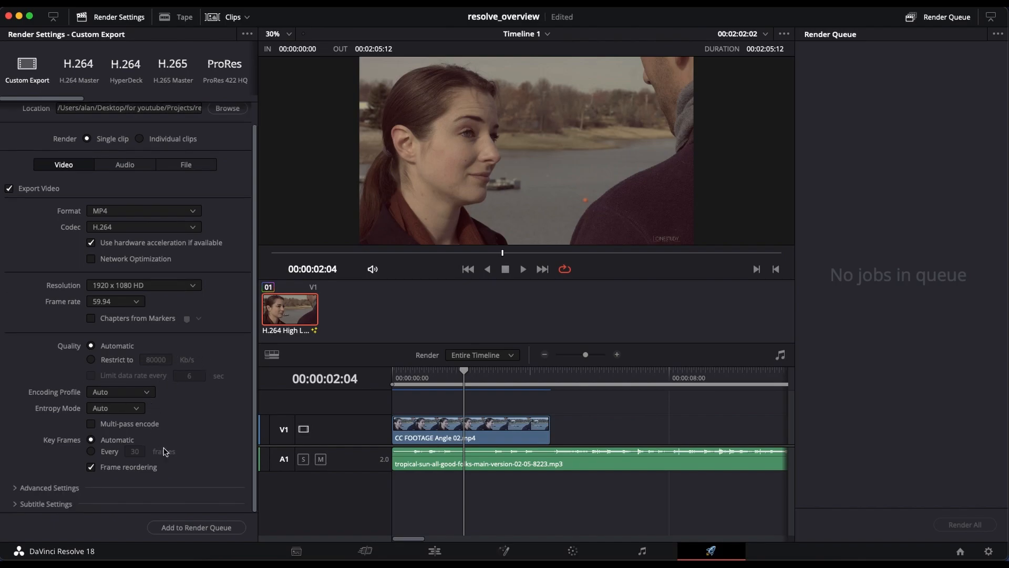
pyautogui.scroll(2, 199, 520)
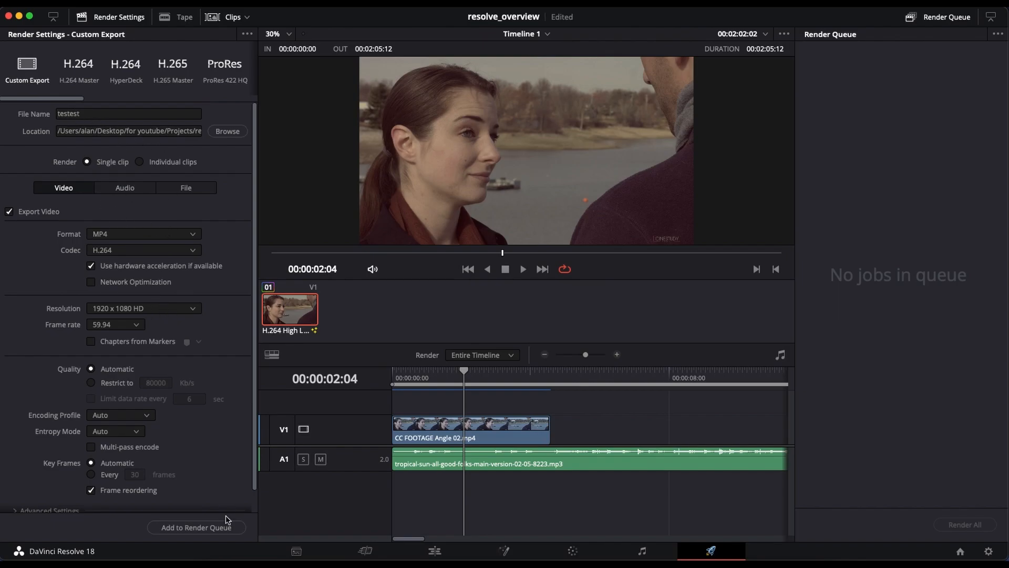
pyautogui.click(205, 527)
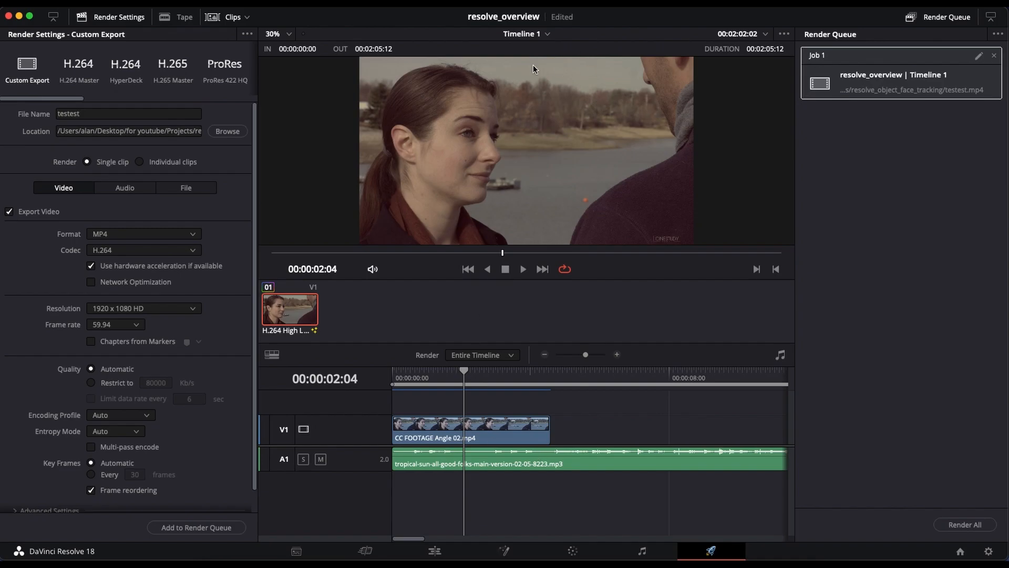
# - Show the Media page and preview C0047.MP4, Timeline 1 and CC FOOTAGE Angle 02.mp4 from the Master bin
pyautogui.click(299, 552)
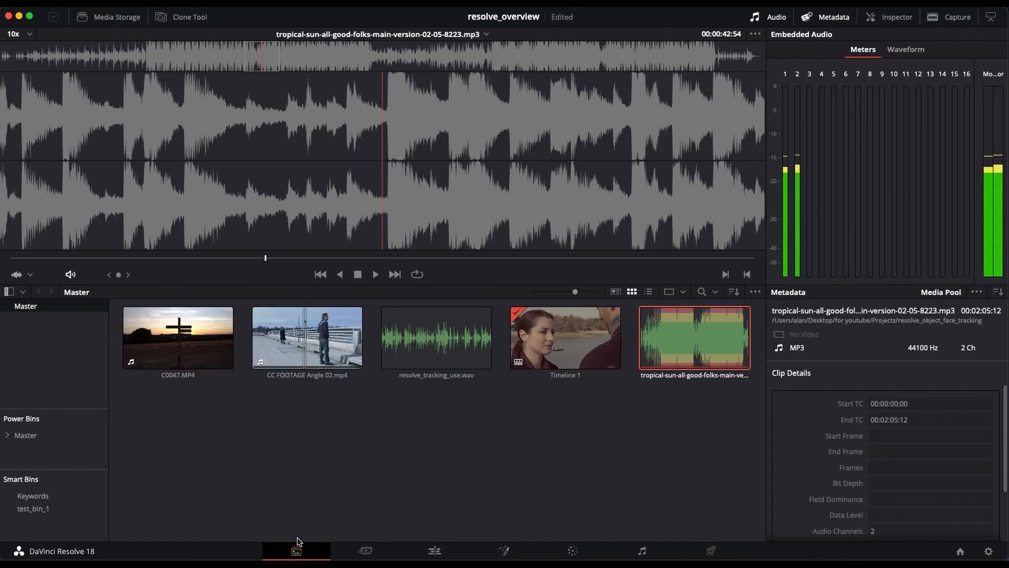
pyautogui.click(205, 341)
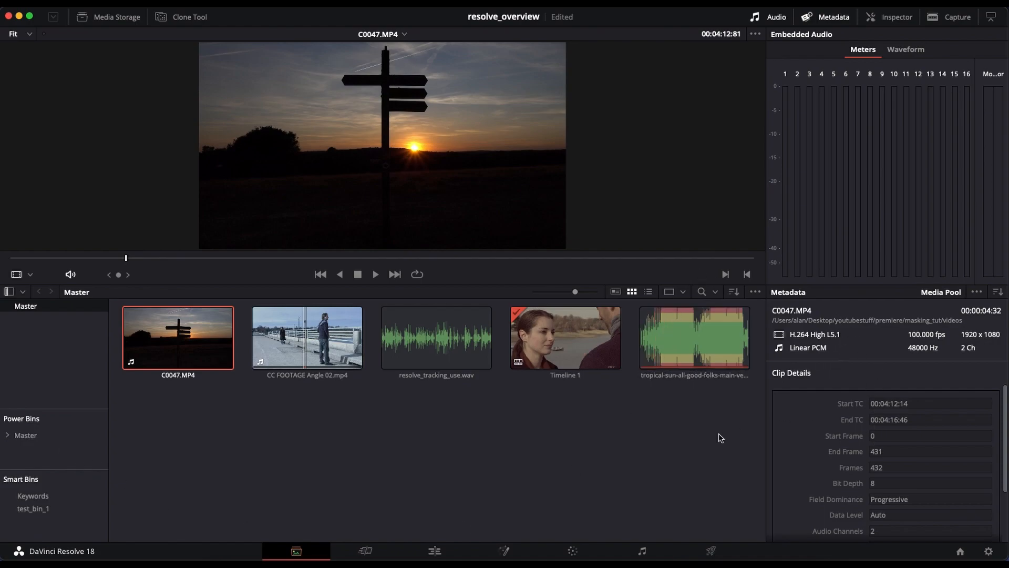
pyautogui.click(590, 350)
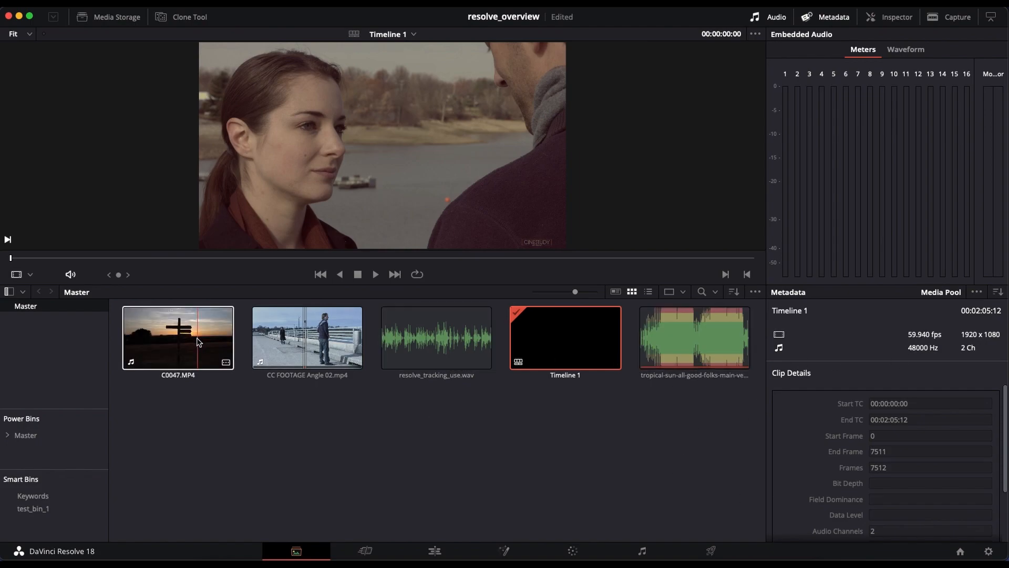
pyautogui.click(307, 336)
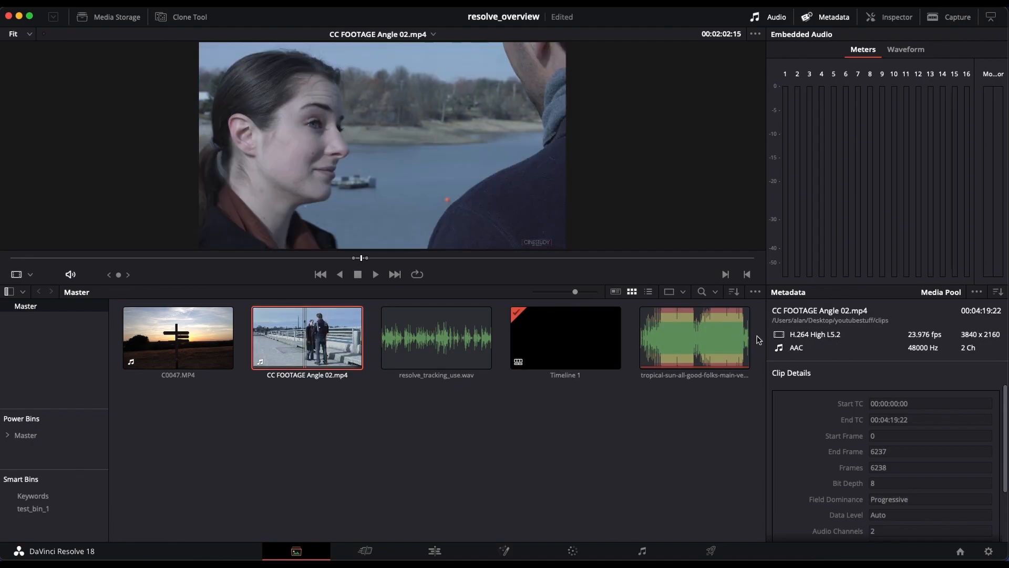
# - Show the Cut page and scrub back and forth through Timeline 1
pyautogui.click(367, 552)
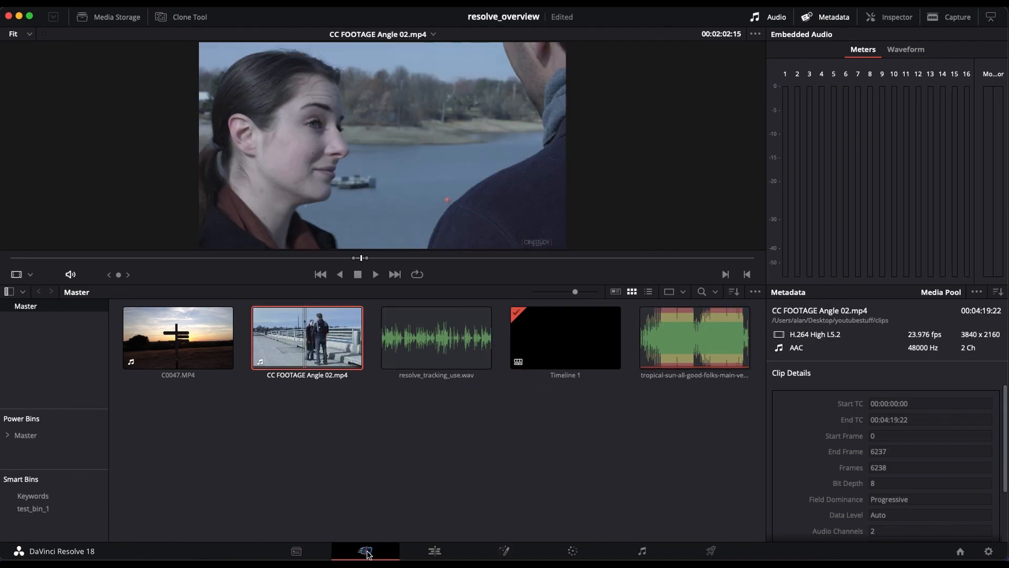
pyautogui.moveTo(538, 417); pyautogui.dragTo(511, 437)
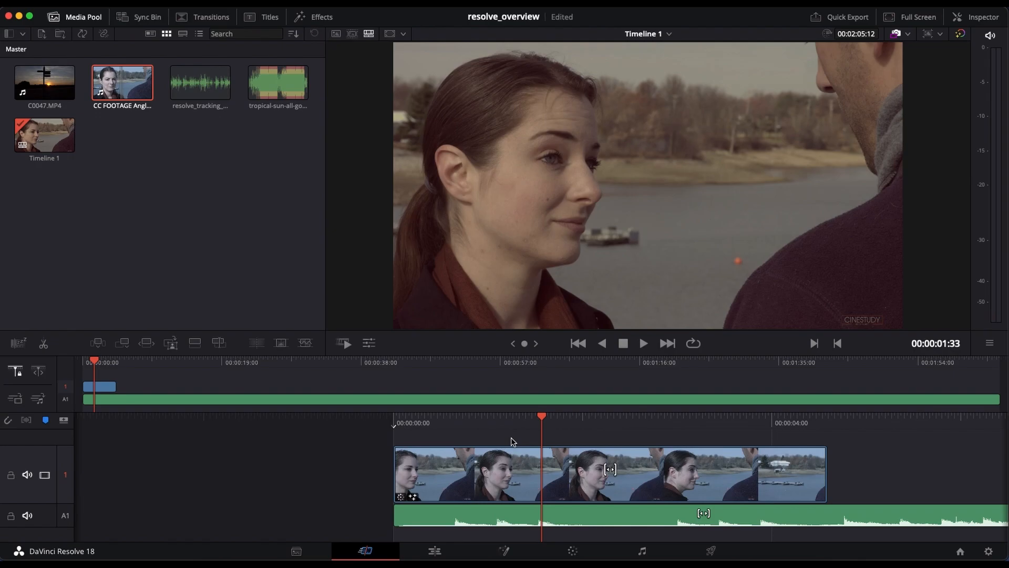
pyautogui.moveTo(742, 417); pyautogui.dragTo(573, 419)
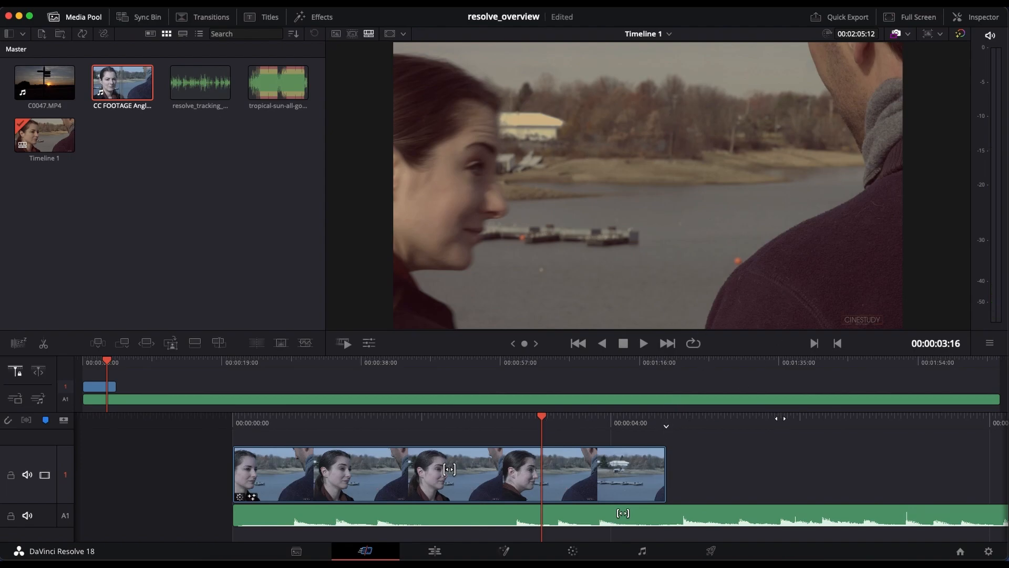
pyautogui.moveTo(890, 421); pyautogui.dragTo(845, 411)
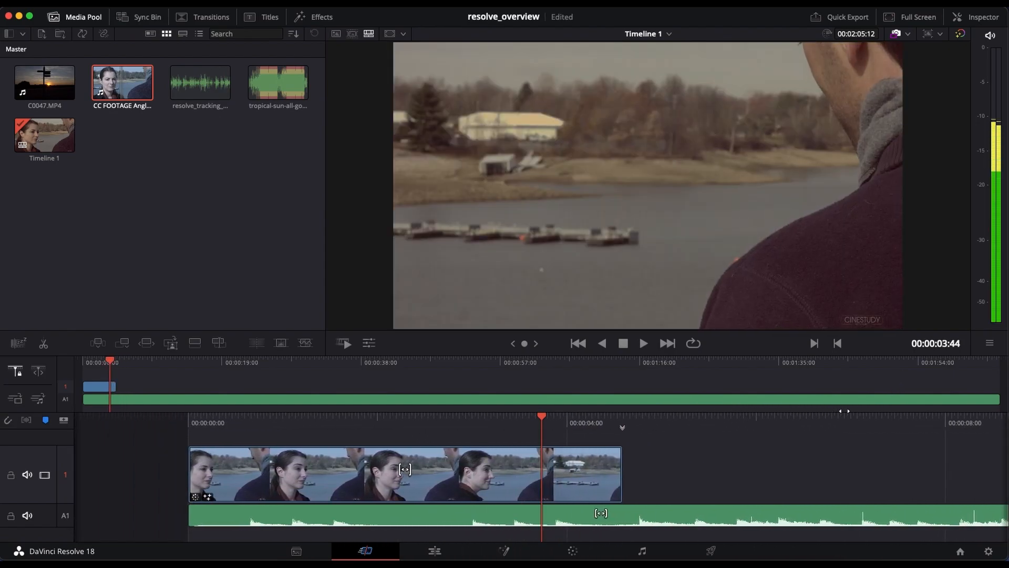
pyautogui.moveTo(441, 421); pyautogui.dragTo(675, 420)
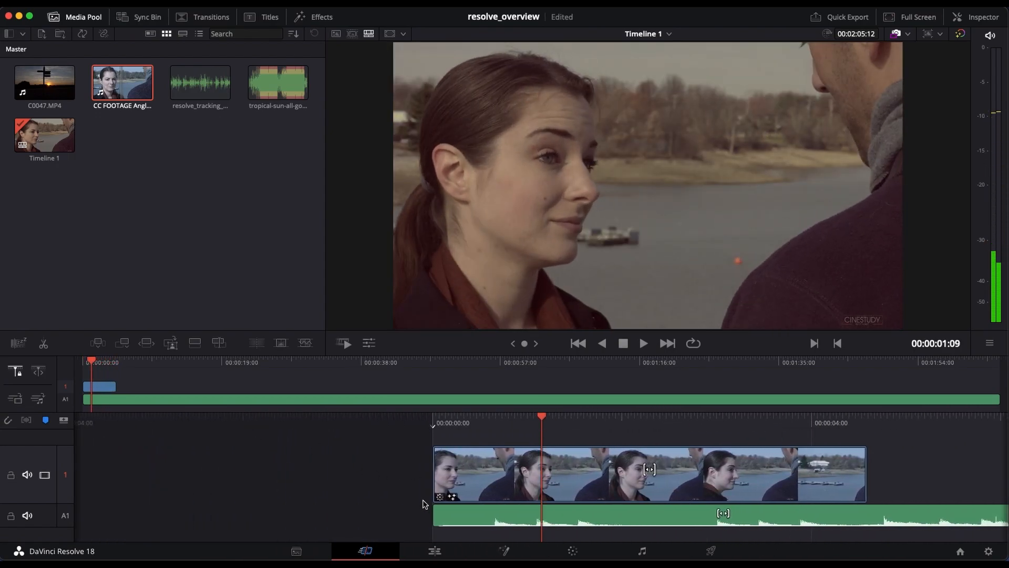
# - On the Edit page, split the music clip where CC FOOTAGE Angle 02.mp4 ends and delete the excess audio
pyautogui.click(434, 550)
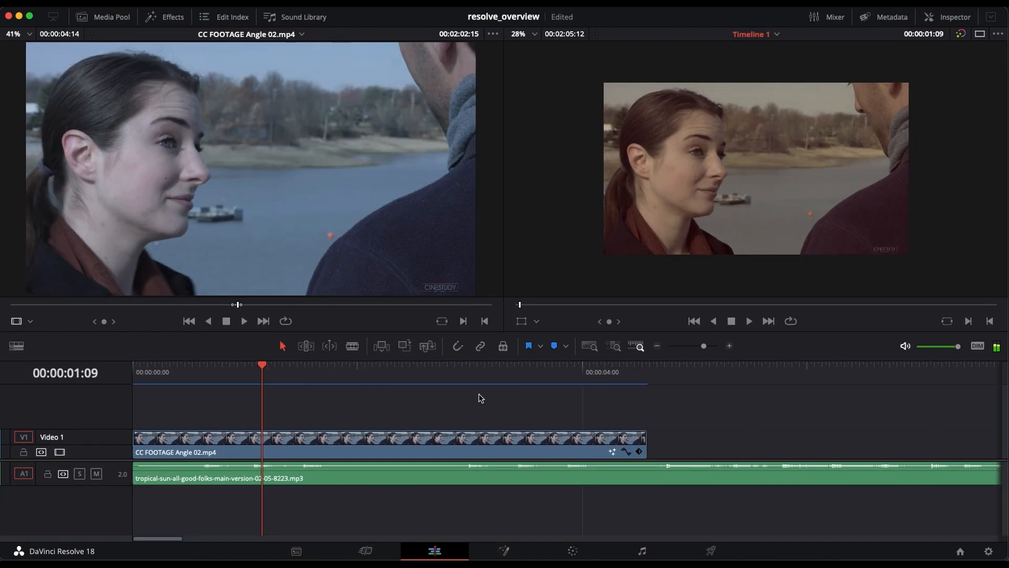
pyautogui.click(351, 345)
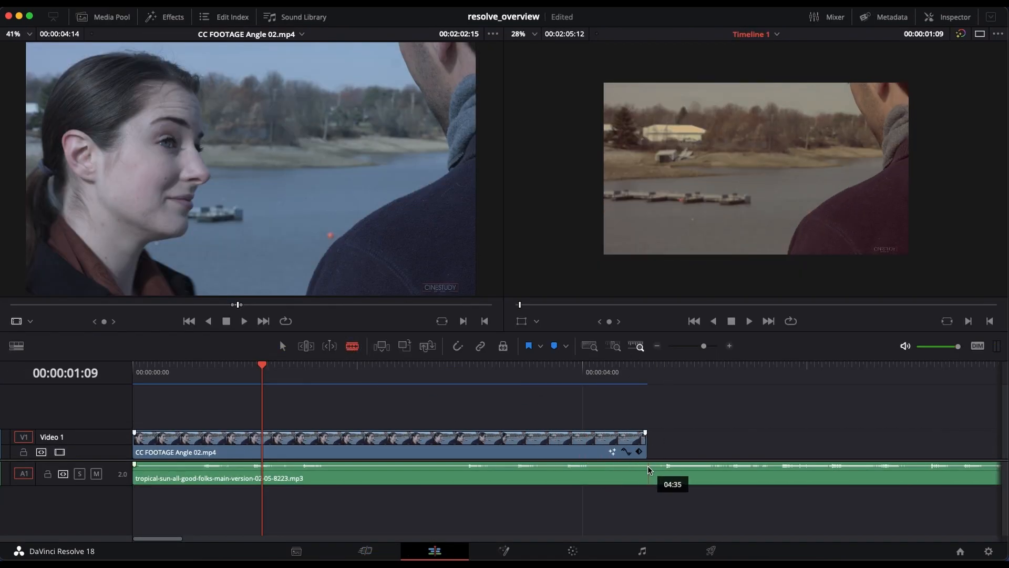
pyautogui.click(648, 468)
pyautogui.click(283, 346)
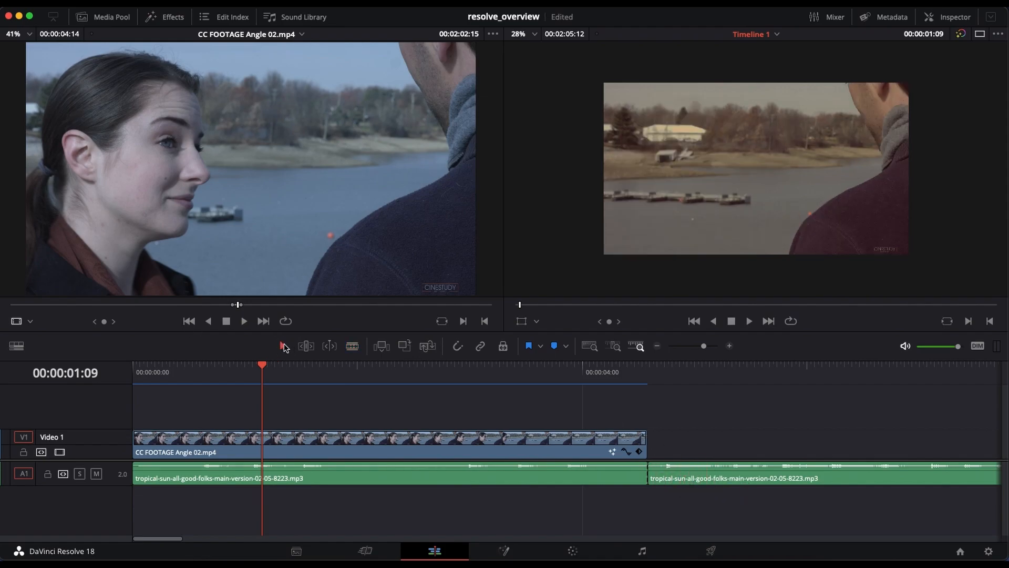
pyautogui.click(705, 471)
pyautogui.press('Delete')
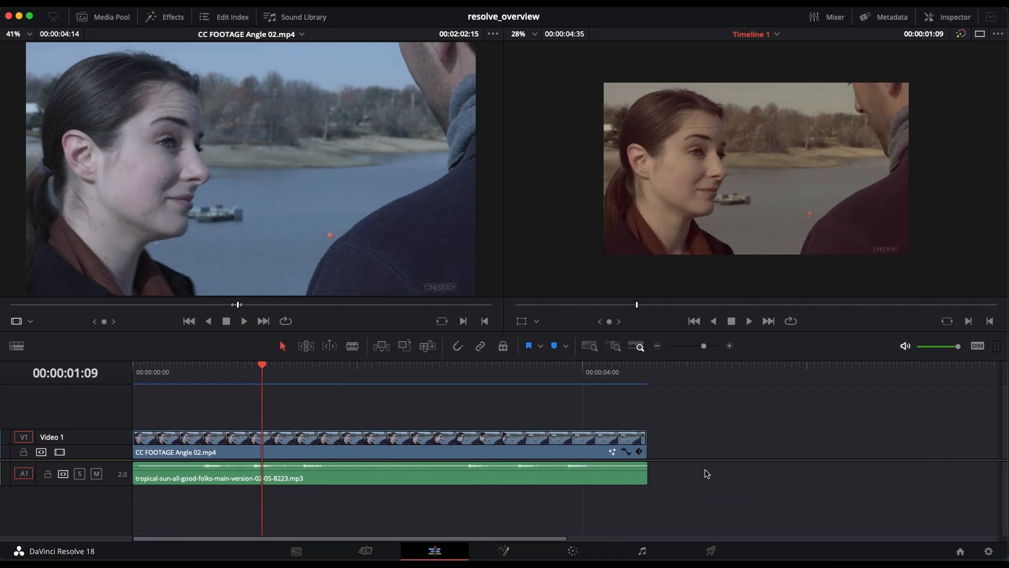
# - Fade out the end of the video clip and the music clip over about one second each, and scrub through the fade
pyautogui.click(578, 441)
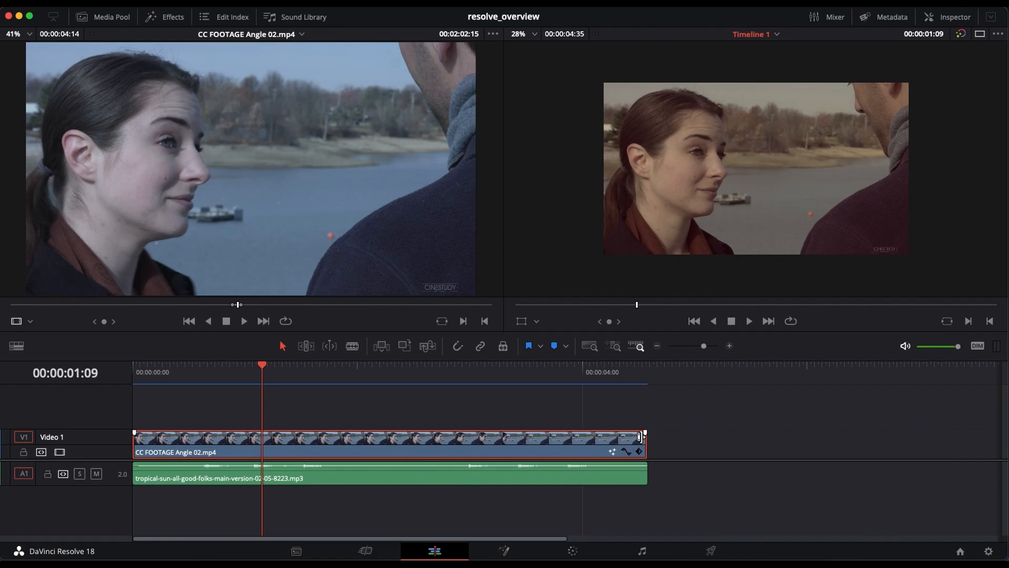
pyautogui.moveTo(645, 433); pyautogui.dragTo(529, 432)
pyautogui.moveTo(408, 379); pyautogui.dragTo(522, 394)
pyautogui.moveTo(646, 464); pyautogui.dragTo(519, 463)
pyautogui.moveTo(520, 364); pyautogui.dragTo(300, 368)
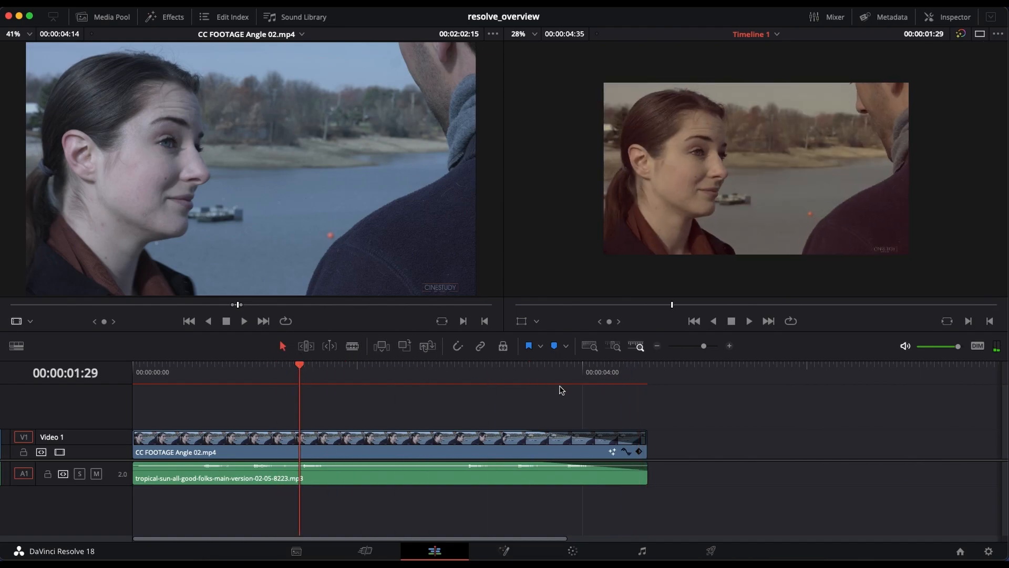
# - Show the Fusion page and expand the OpenFX, Templates and LUTs categories of its effects library
pyautogui.click(504, 550)
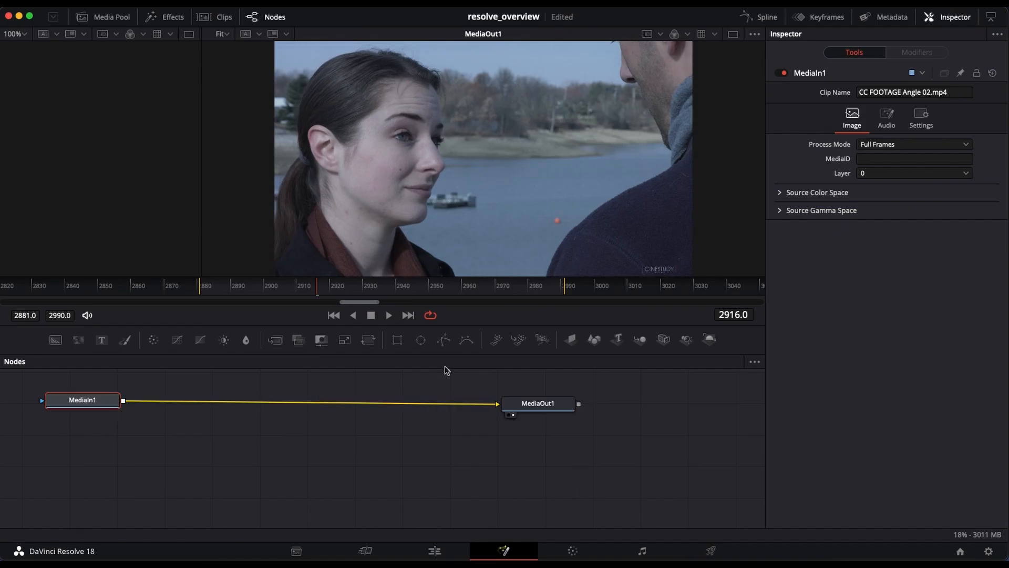
pyautogui.click(172, 17)
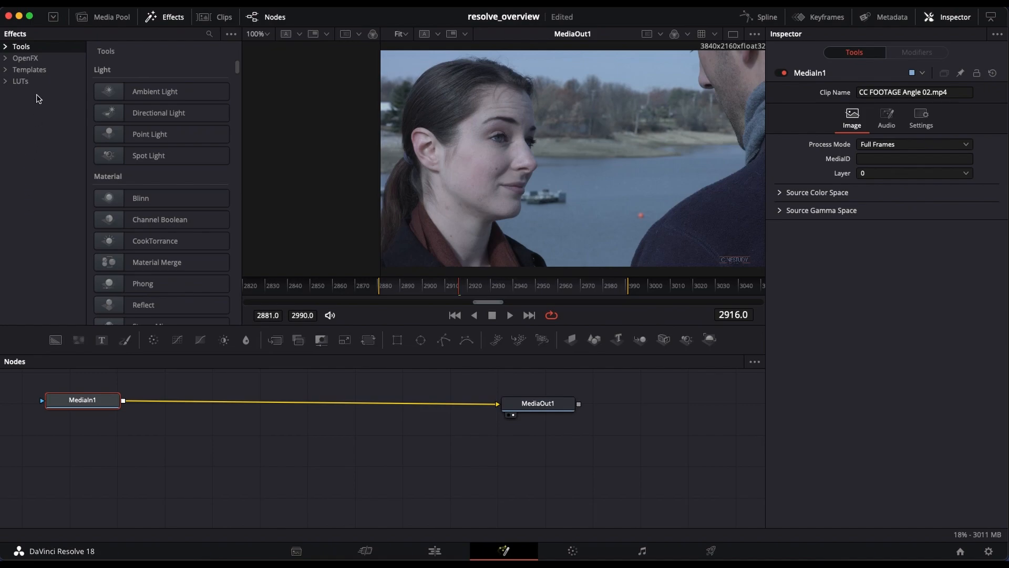
pyautogui.click(7, 59)
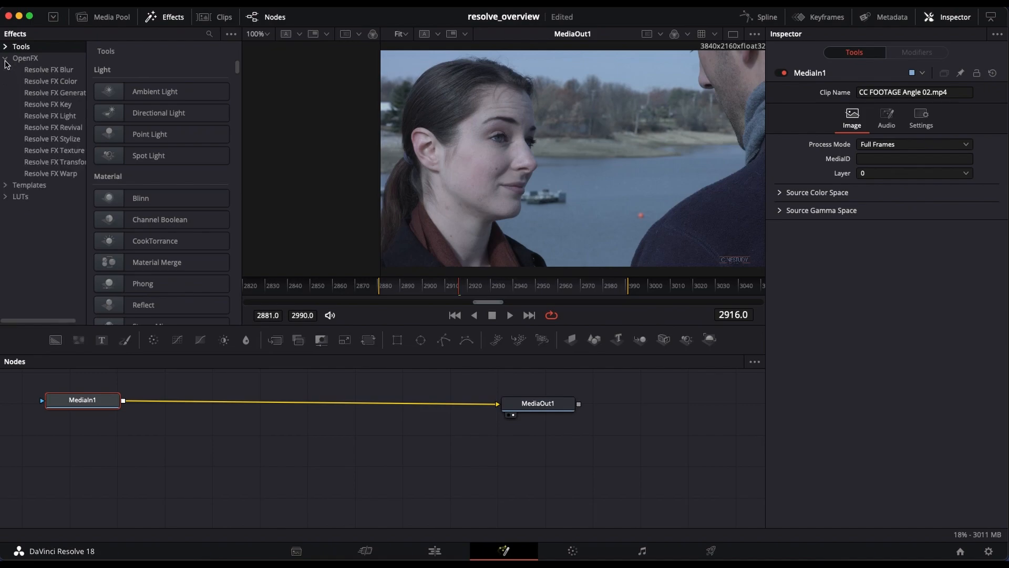
pyautogui.click(5, 186)
pyautogui.click(5, 220)
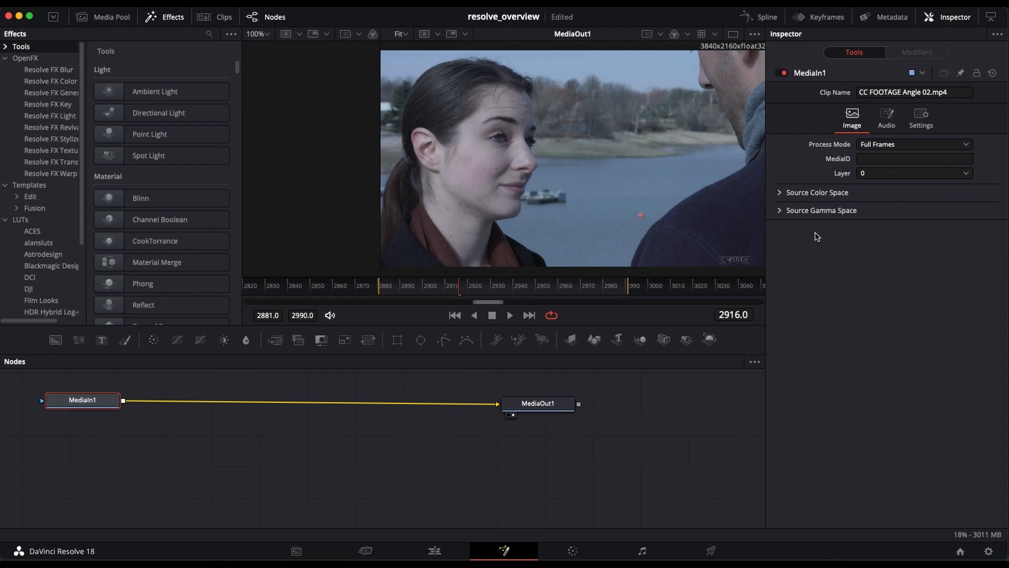
# - Show the Color page and display the timeline's clip thumbnails
pyautogui.click(574, 550)
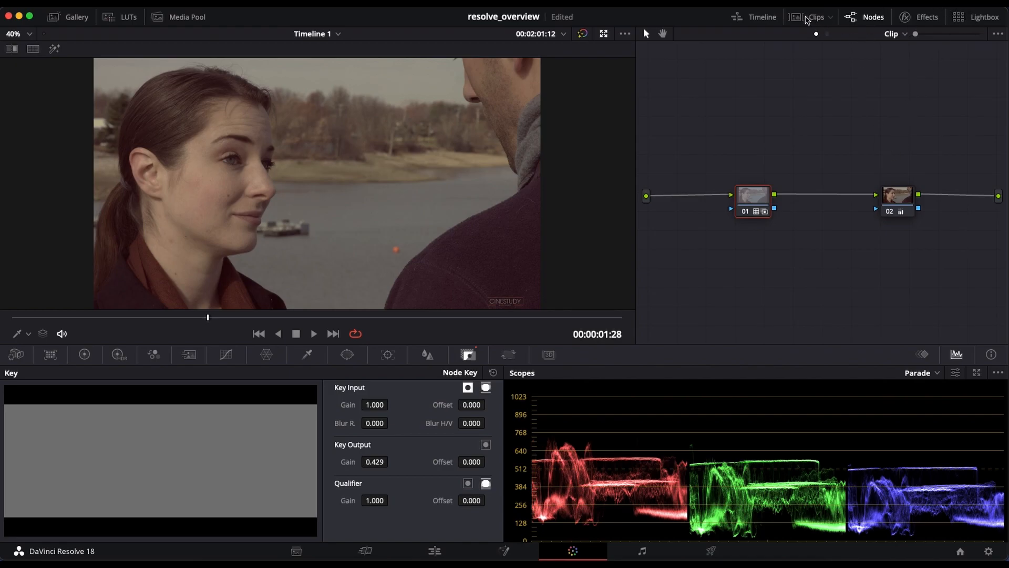
pyautogui.click(808, 18)
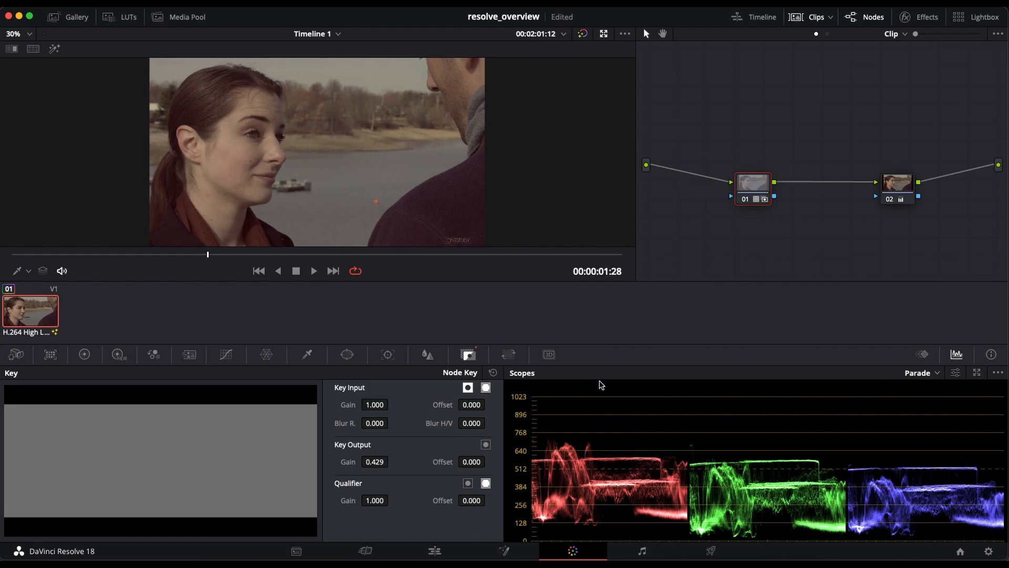
# - On the Fairlight page, enlarge the audio tracks and scrub through the shortened music clip
pyautogui.click(642, 552)
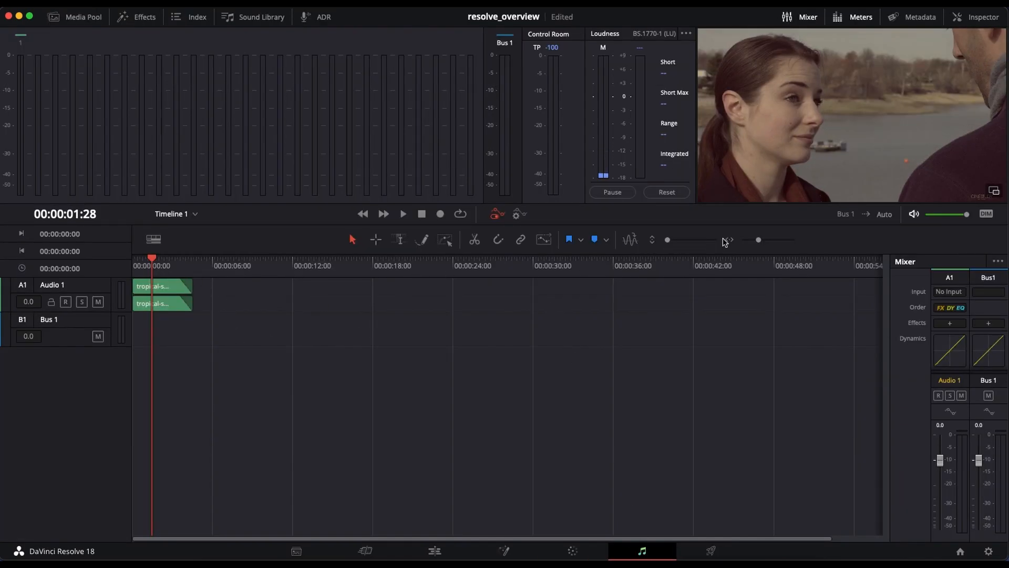
pyautogui.moveTo(668, 241); pyautogui.dragTo(677, 242)
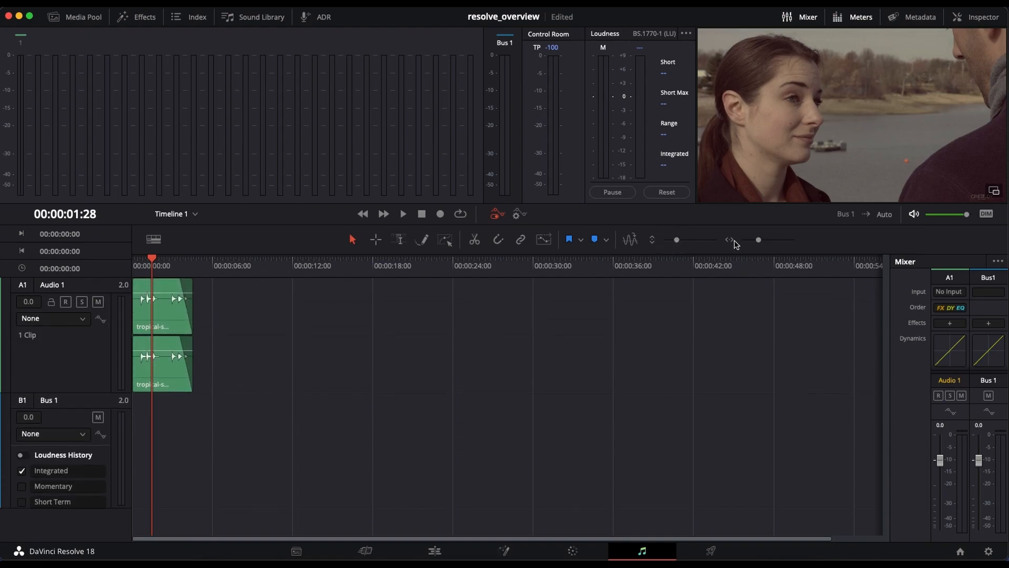
pyautogui.moveTo(758, 242); pyautogui.dragTo(760, 243)
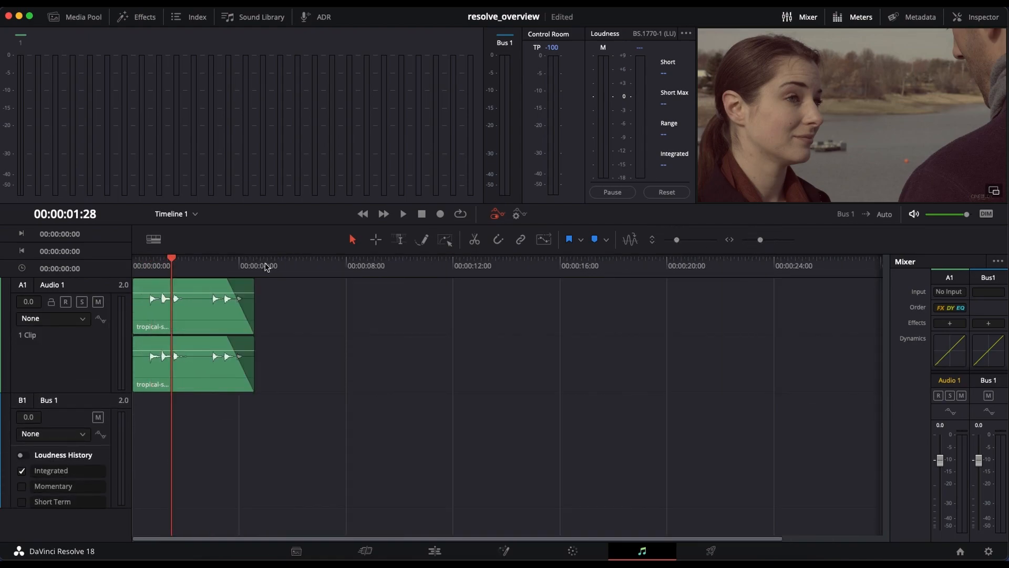
pyautogui.moveTo(176, 261); pyautogui.dragTo(218, 272)
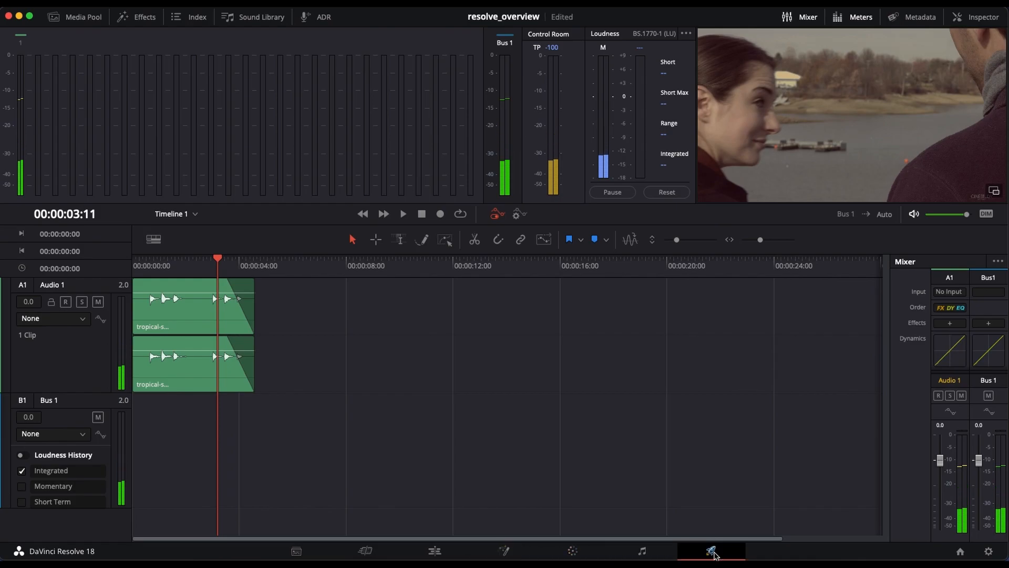
# - Look through the codec options on the Deliver page without changing the codec, and return to the Media page
pyautogui.click(710, 549)
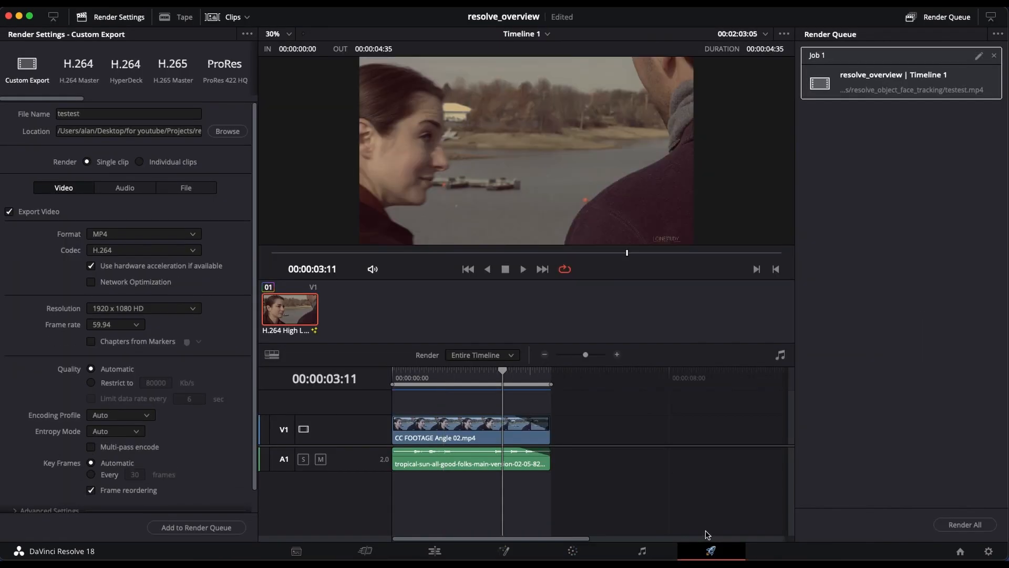
pyautogui.click(112, 251)
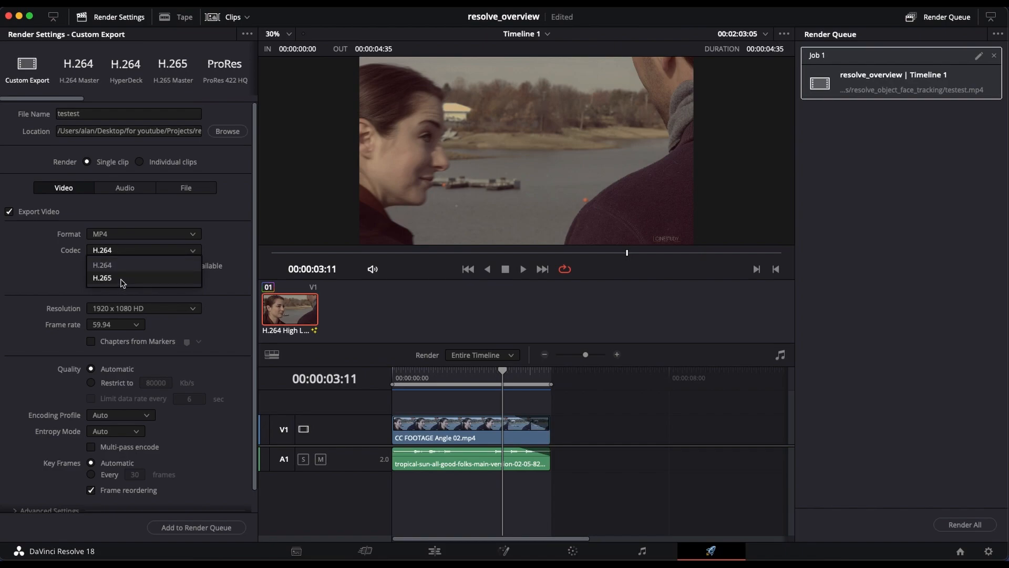
pyautogui.click(42, 273)
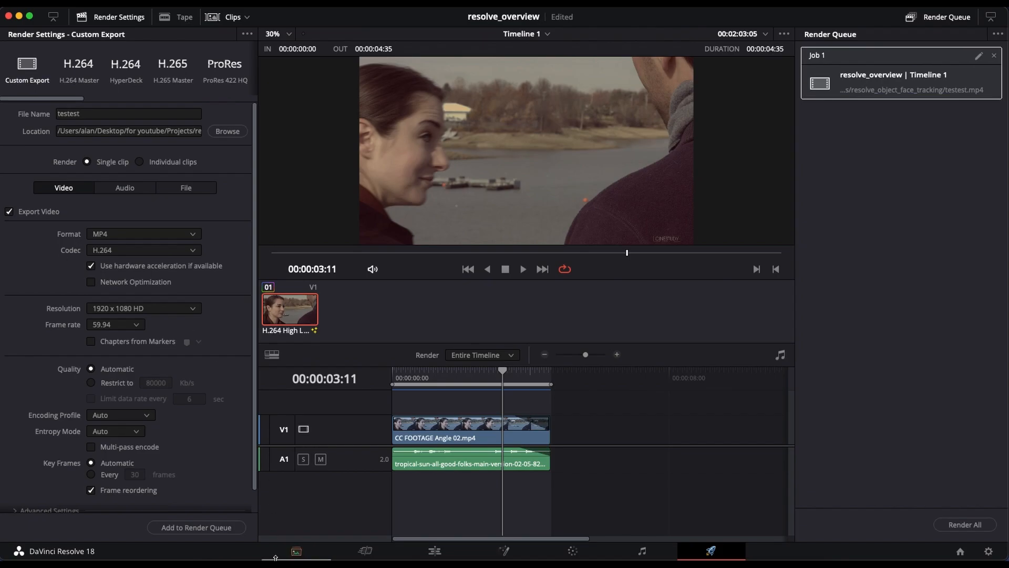
pyautogui.click(296, 549)
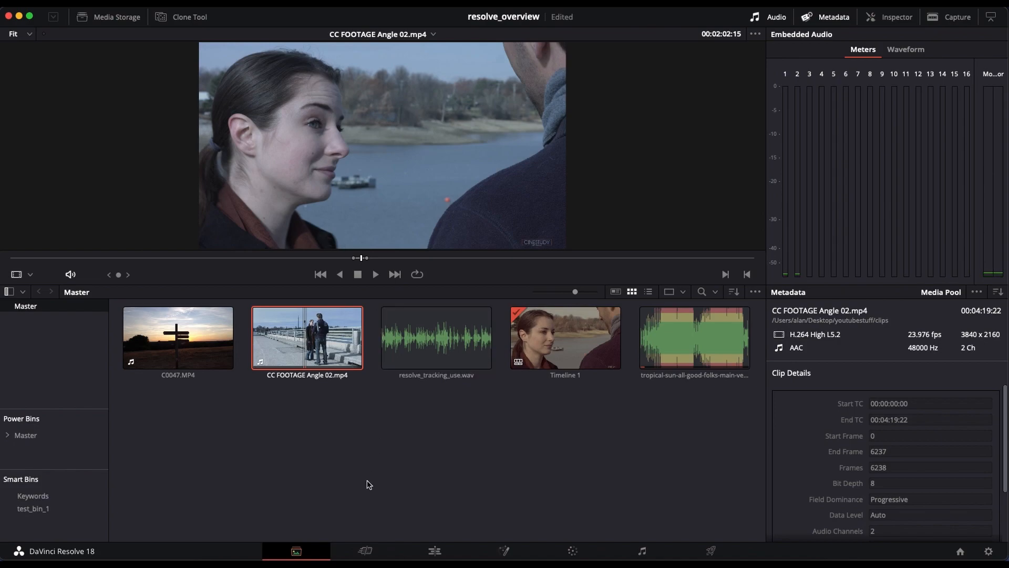